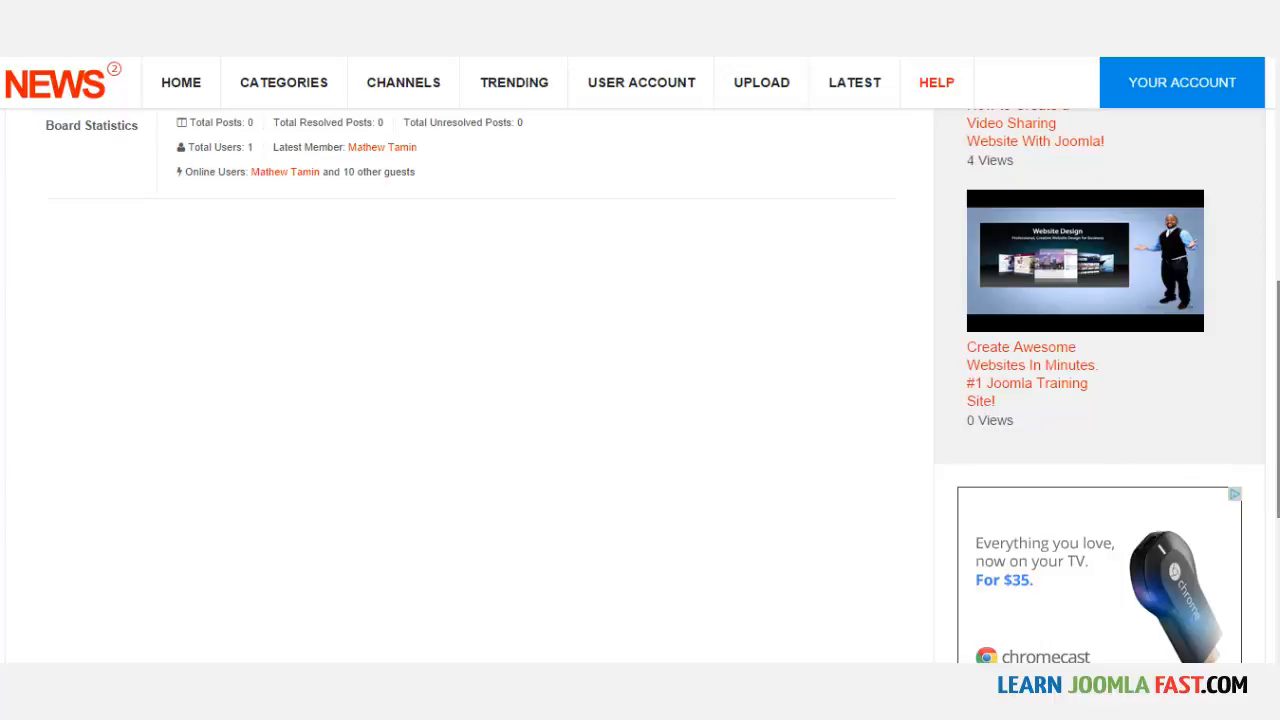
# - Open the Popular Videos module of the Help page's sidebar for editing
pyautogui.moveTo(1275, 405); pyautogui.dragTo(1274, 248)
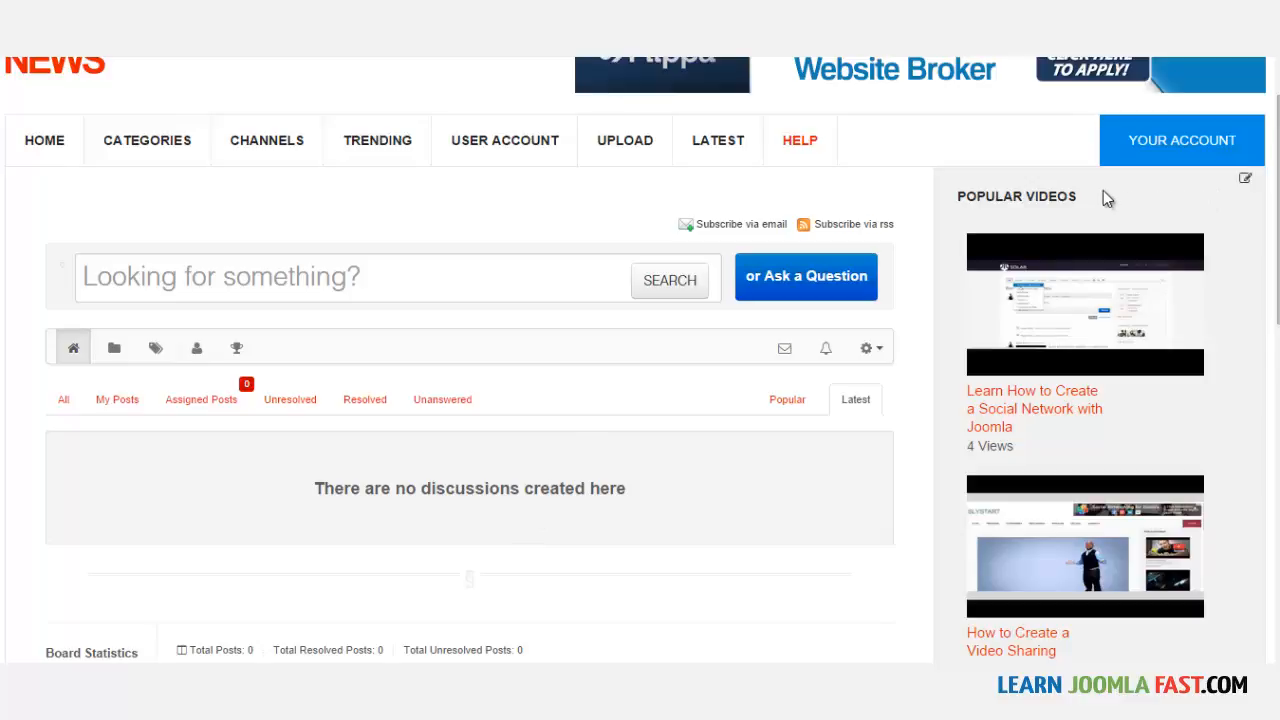
pyautogui.moveTo(1088, 197); pyautogui.dragTo(960, 199)
pyautogui.click(962, 199)
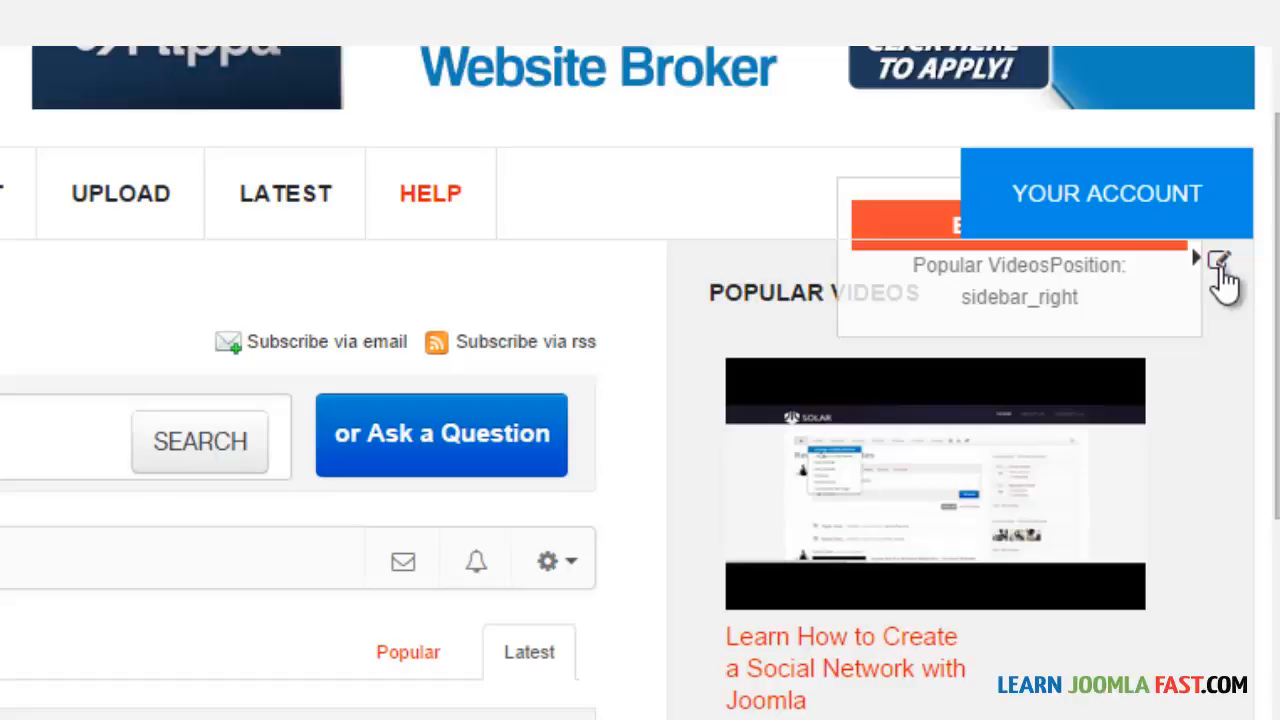
pyautogui.click(1220, 267)
pyautogui.hotkey('ctrl', 'w')
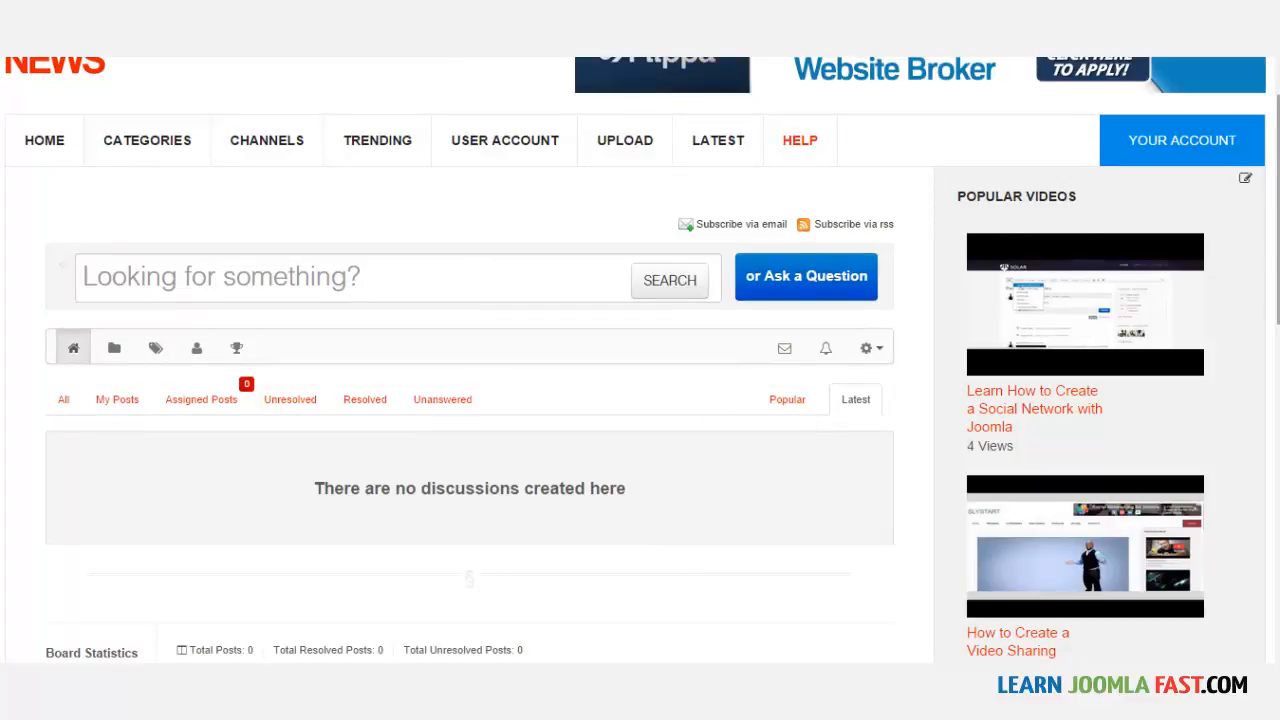
pyautogui.moveTo(1278, 225)
pyautogui.mouseDown()
pyautogui.moveTo(1278, 352)
pyautogui.moveTo(1278, 201)
pyautogui.mouseUp()
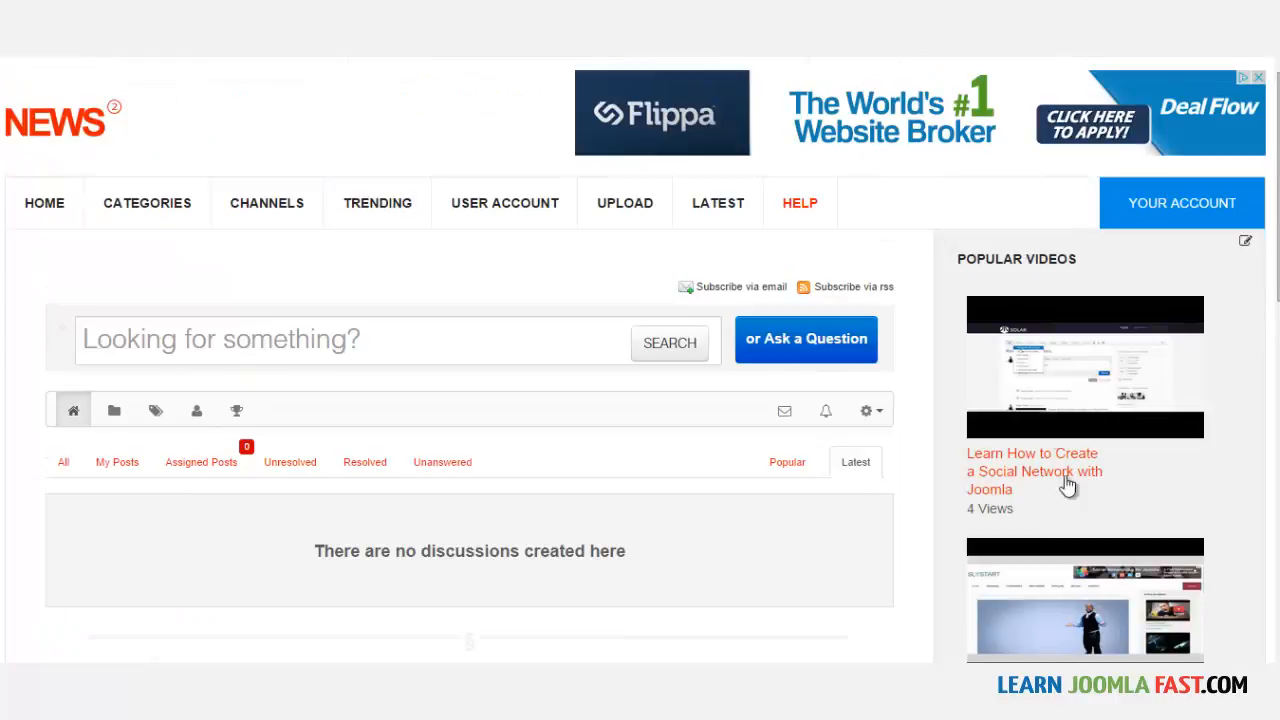
pyautogui.moveTo(1277, 227)
pyautogui.mouseDown()
pyautogui.moveTo(1277, 287)
pyautogui.moveTo(1277, 227)
pyautogui.mouseUp()
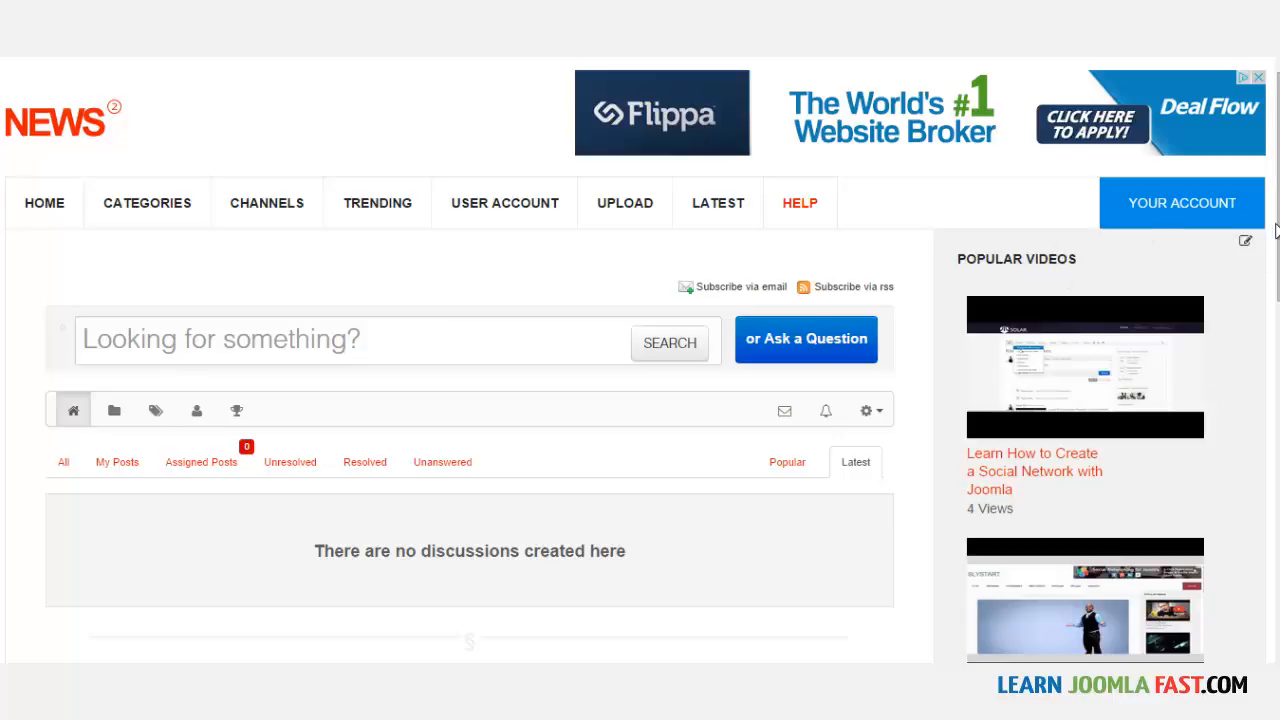
pyautogui.moveTo(1276, 230)
pyautogui.mouseDown()
pyautogui.moveTo(1276, 420)
pyautogui.moveTo(1277, 230)
pyautogui.mouseUp()
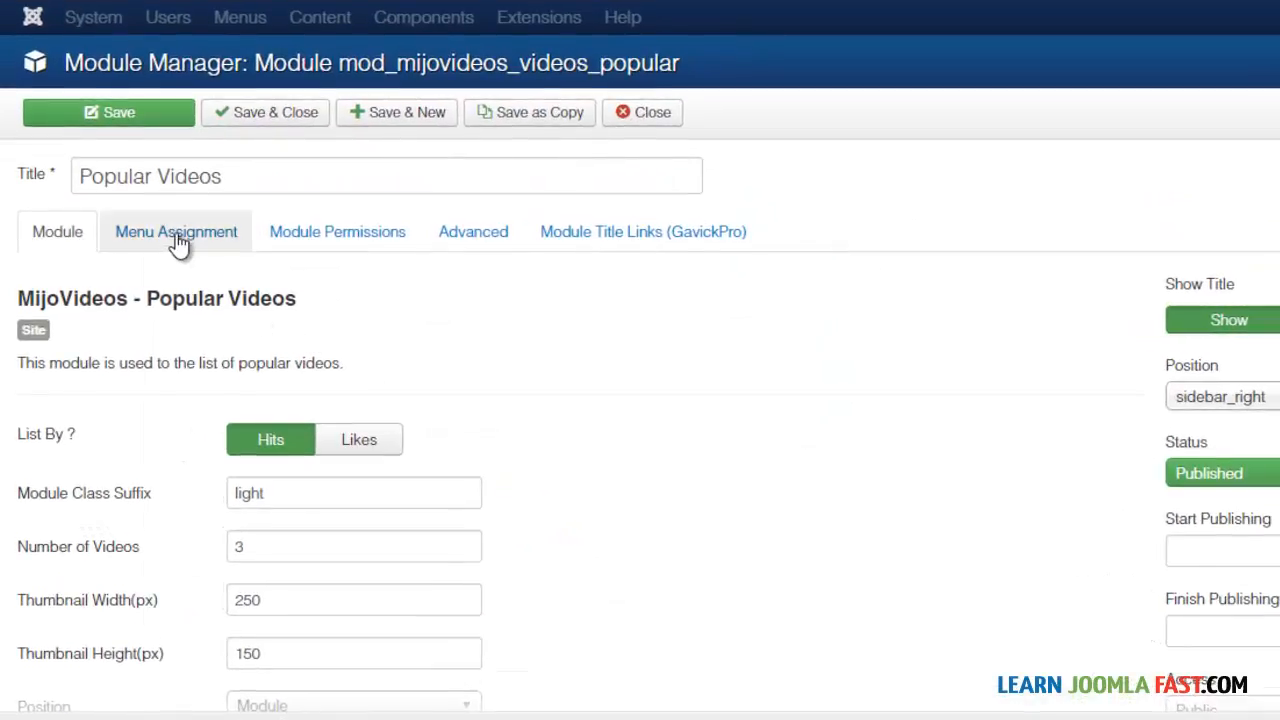
# - Set the Popular Videos module's menu assignment to "Only on the pages selected"
pyautogui.click(173, 240)
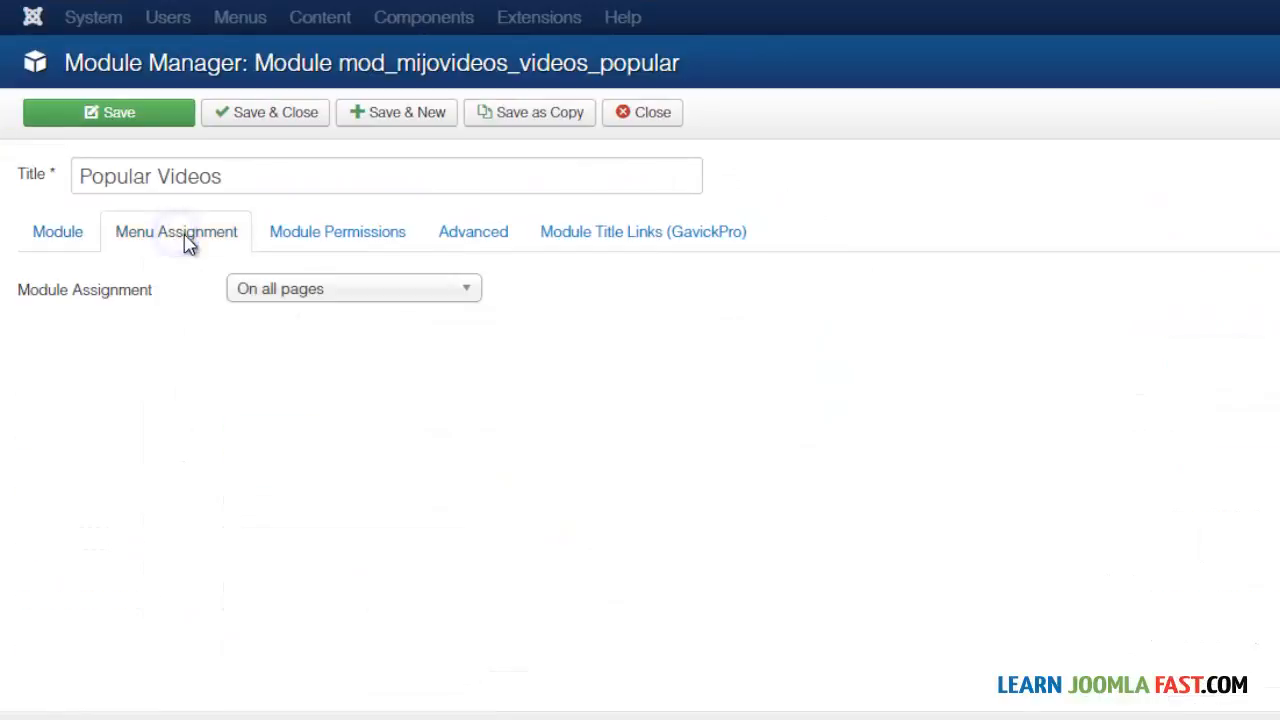
pyautogui.click(360, 300)
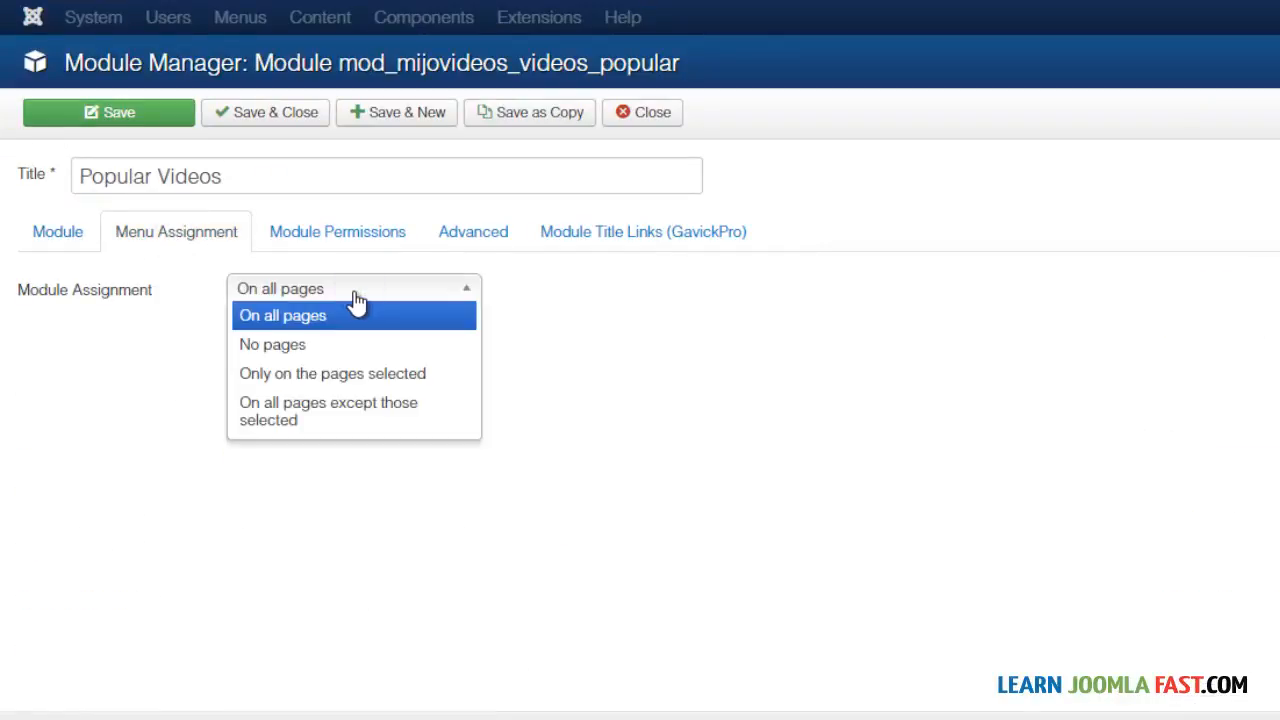
pyautogui.click(315, 376)
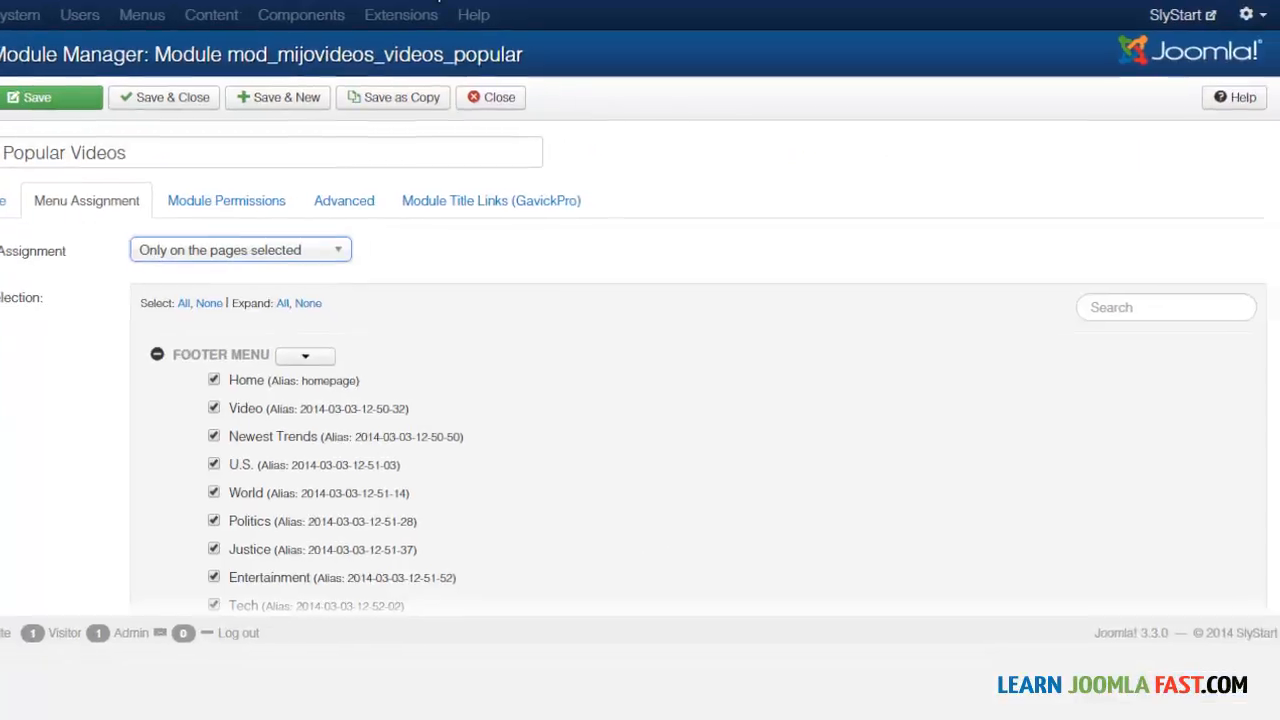
# - Find "help" in the menu selection, deselect the Main Menu's Help page, save and close the module, and reload the site's Help page
pyautogui.click(1108, 309)
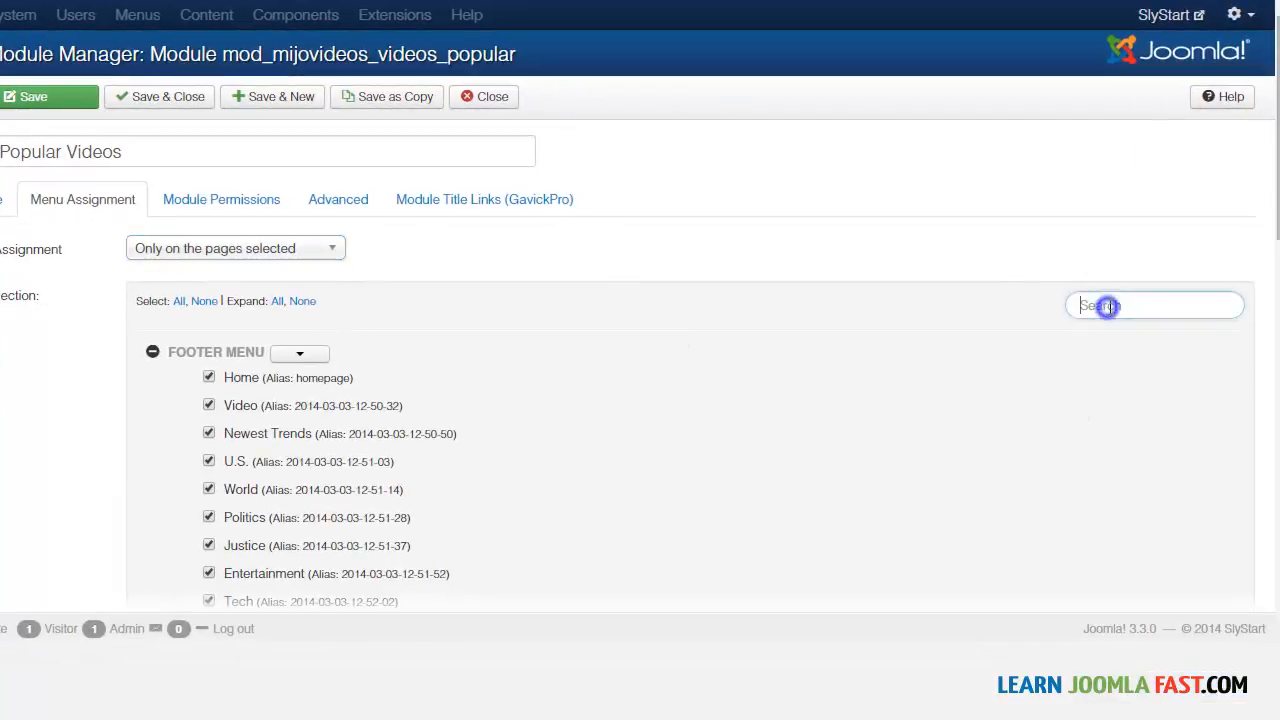
pyautogui.write('help')
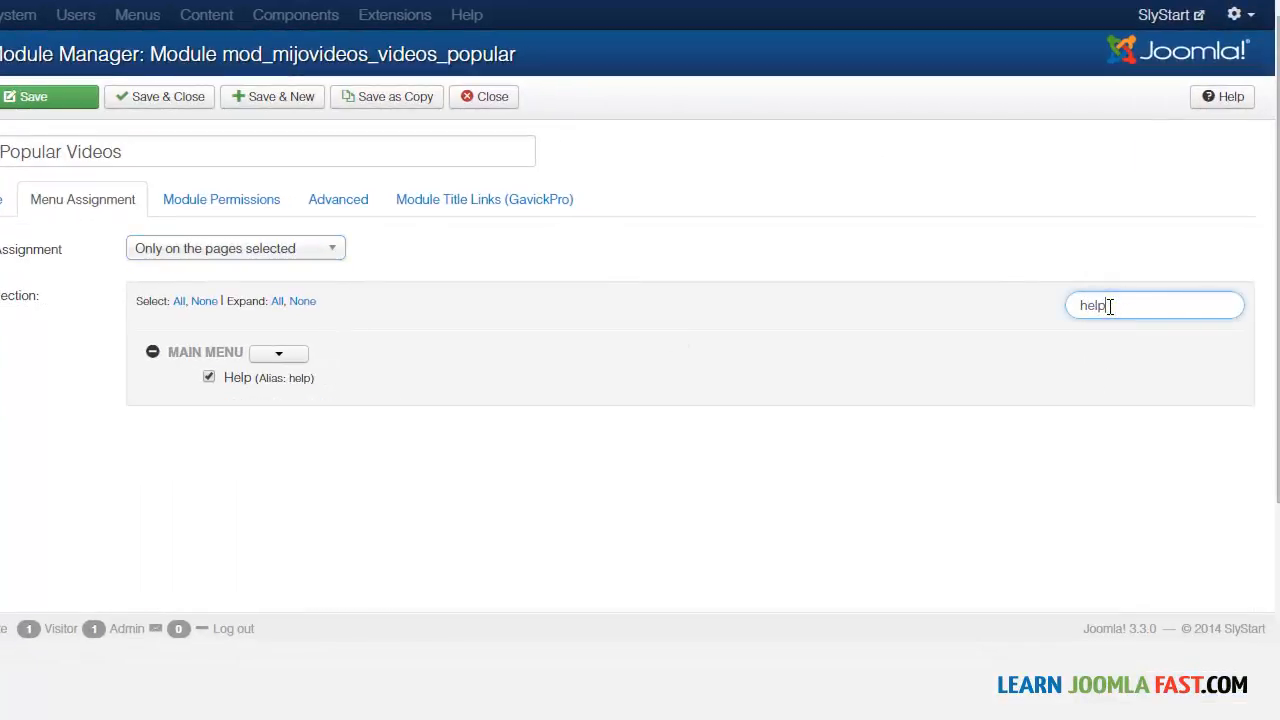
pyautogui.click(210, 379)
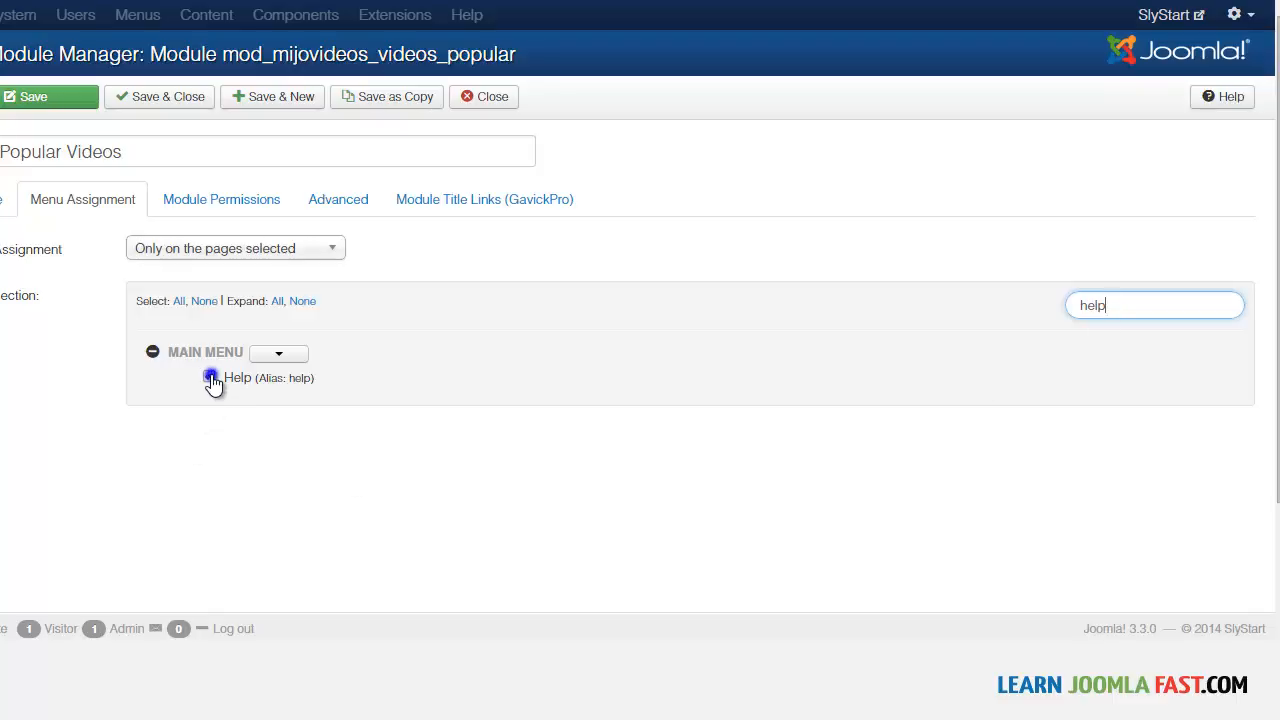
pyautogui.click(174, 102)
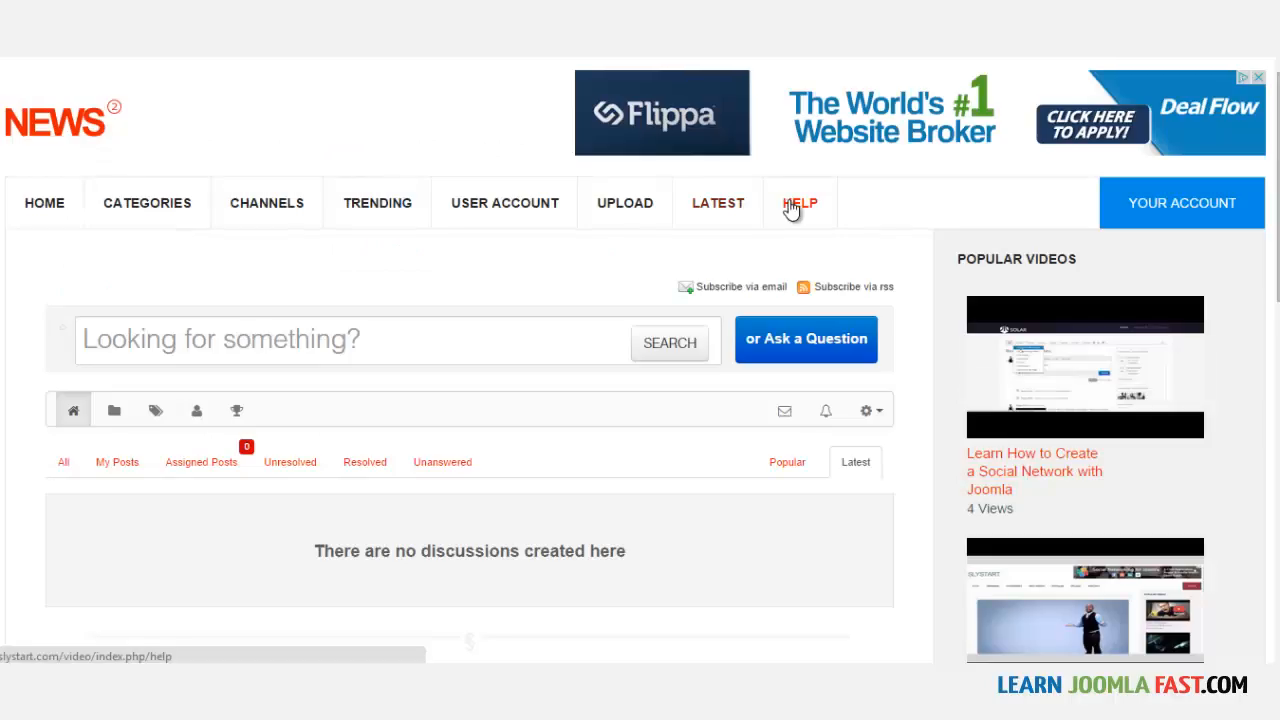
pyautogui.click(791, 204)
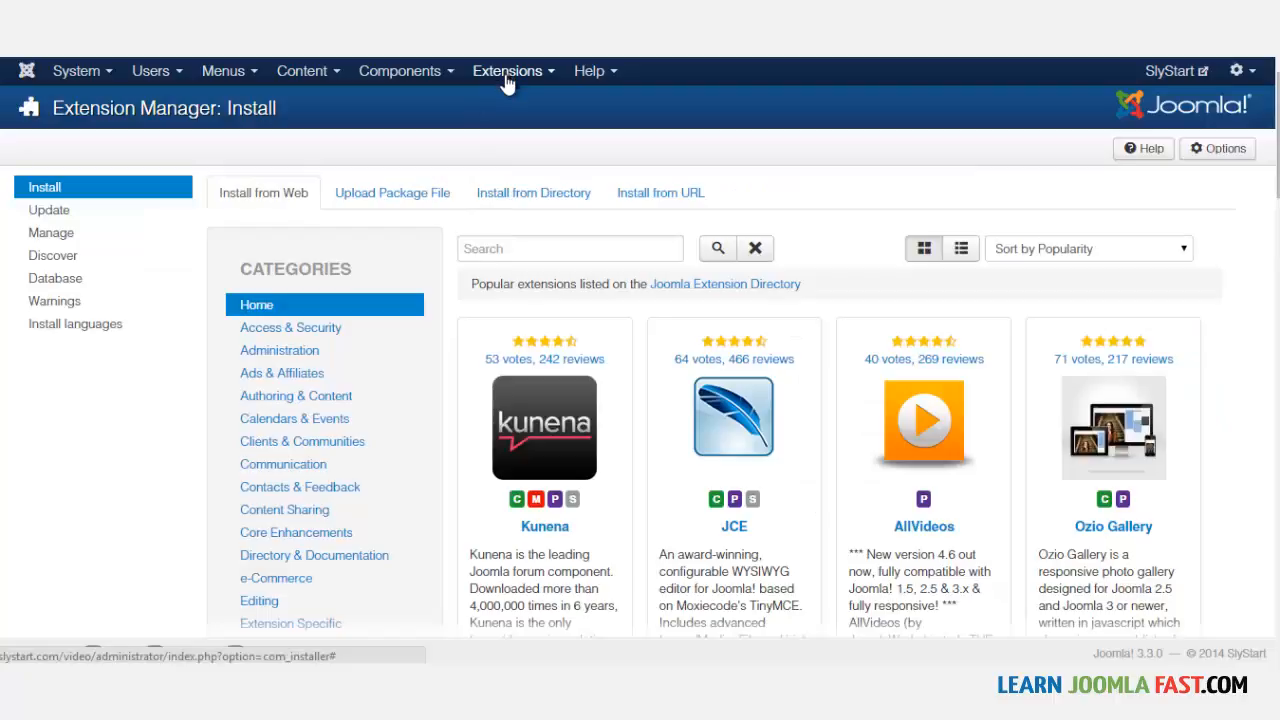
# - Upload and install the mod_easydiscuss_welcome package file in the Extension Manager
pyautogui.click(396, 196)
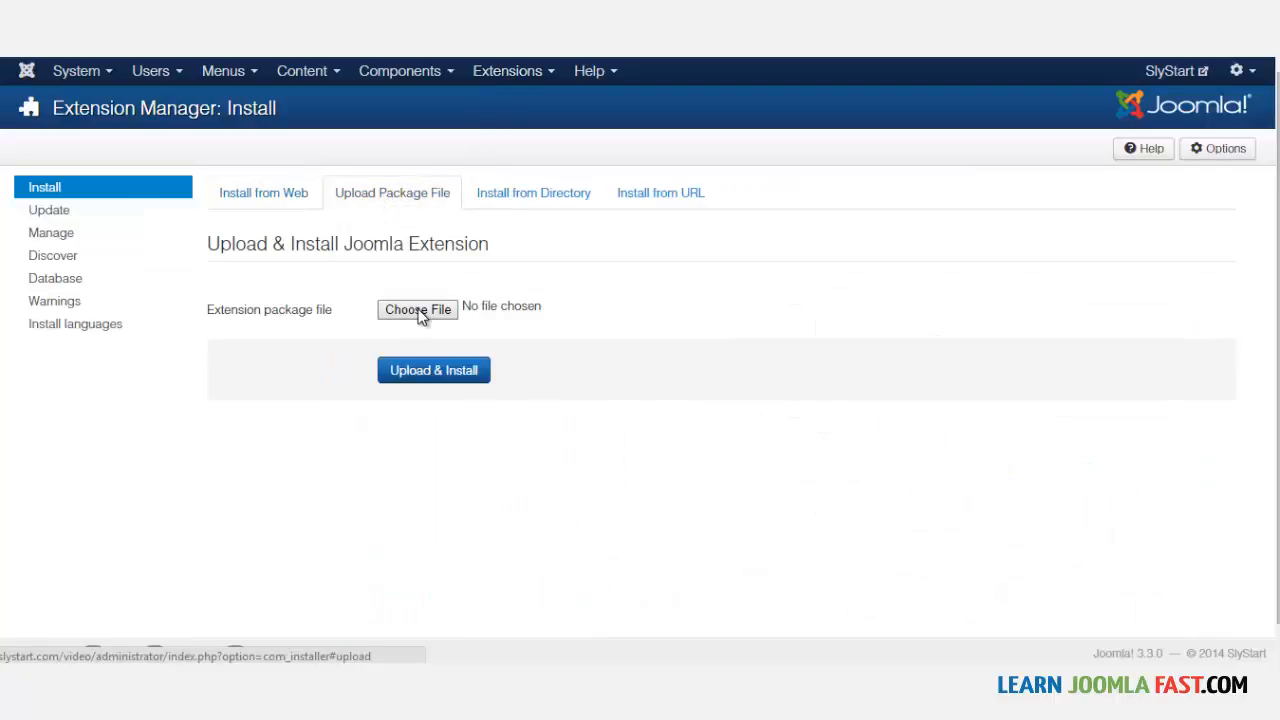
pyautogui.click(418, 311)
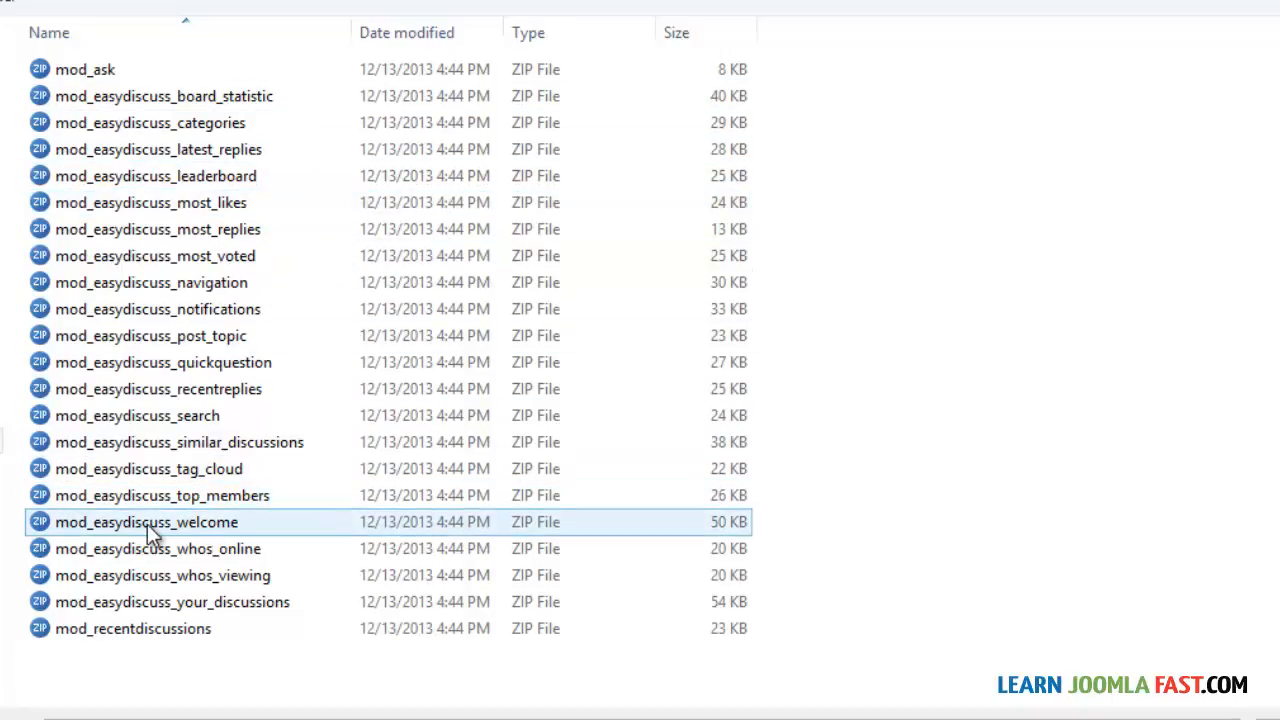
pyautogui.doubleClick(286, 525)
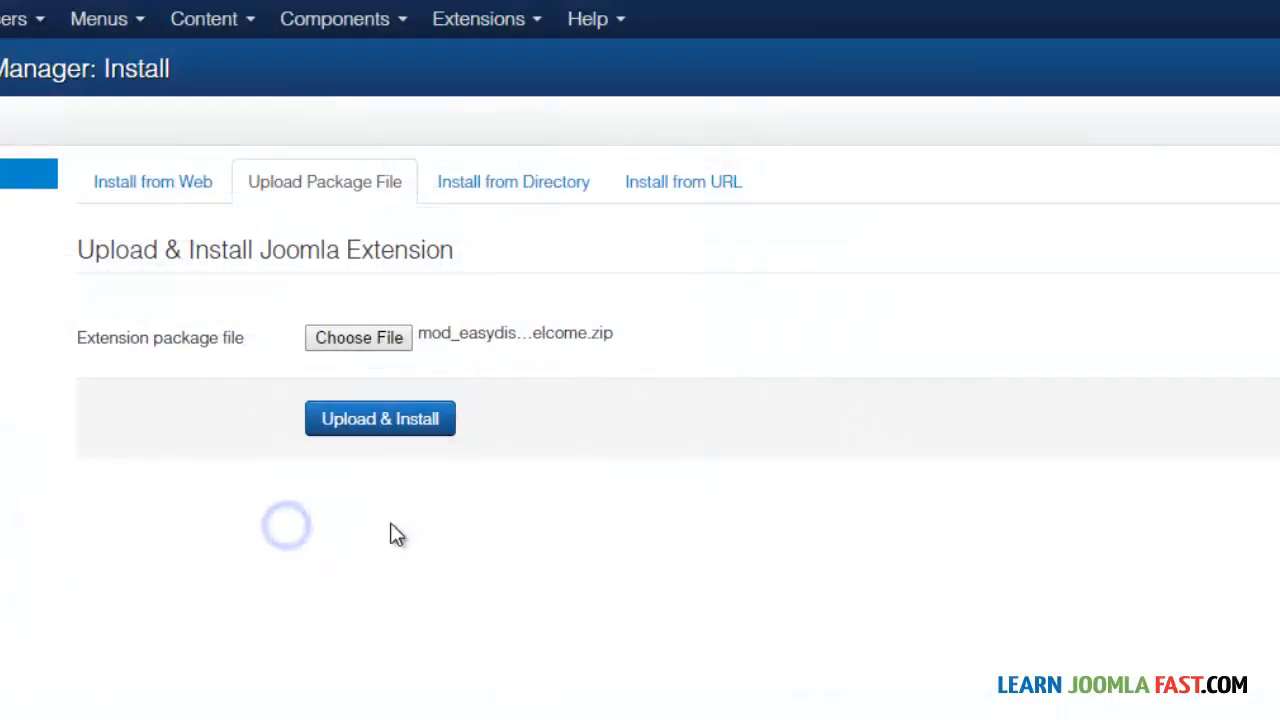
pyautogui.click(387, 435)
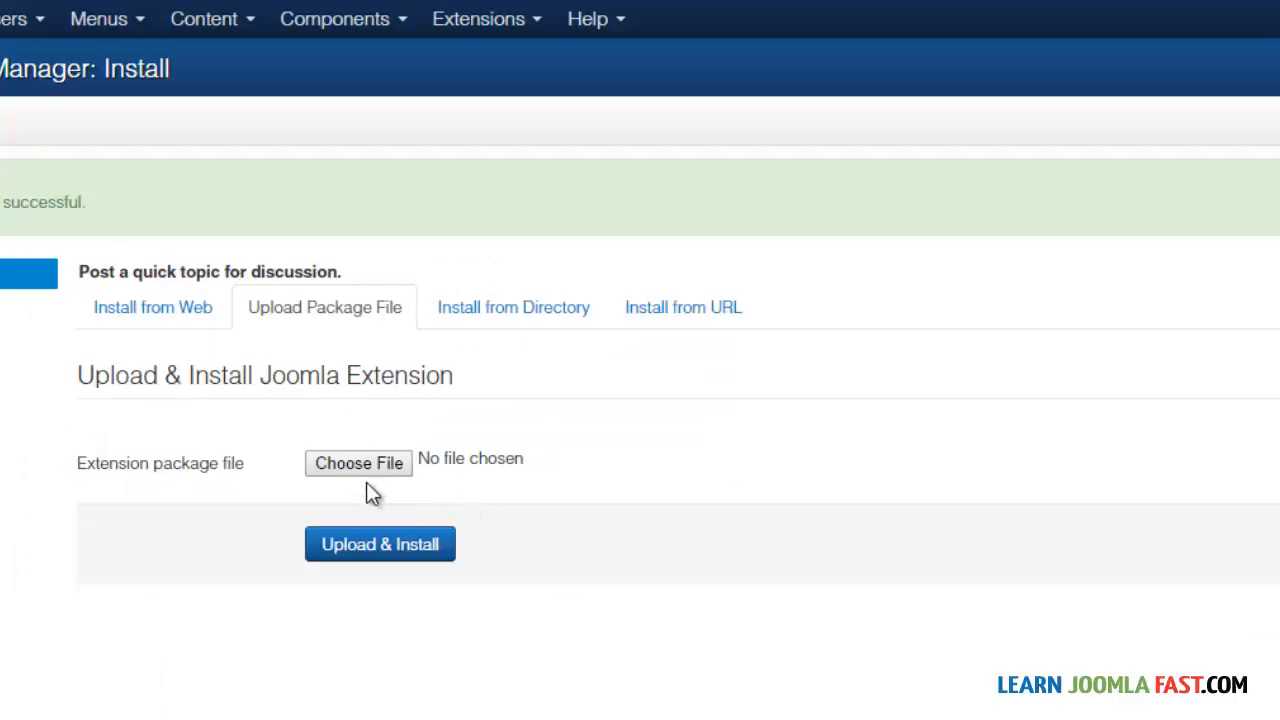
# - Install the mod_easydiscuss_your_discussions, mod_easydiscuss_leaderboard and mod_easydiscuss_categories packages
pyautogui.click(364, 474)
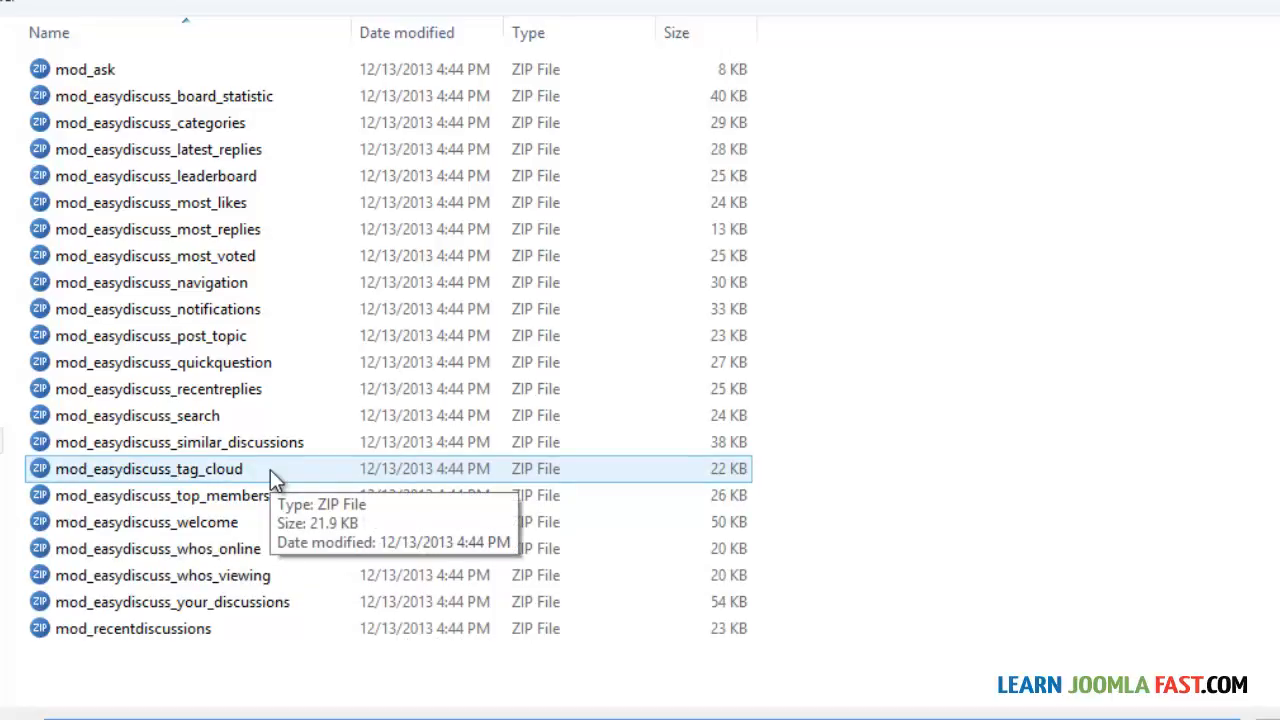
pyautogui.click(289, 606)
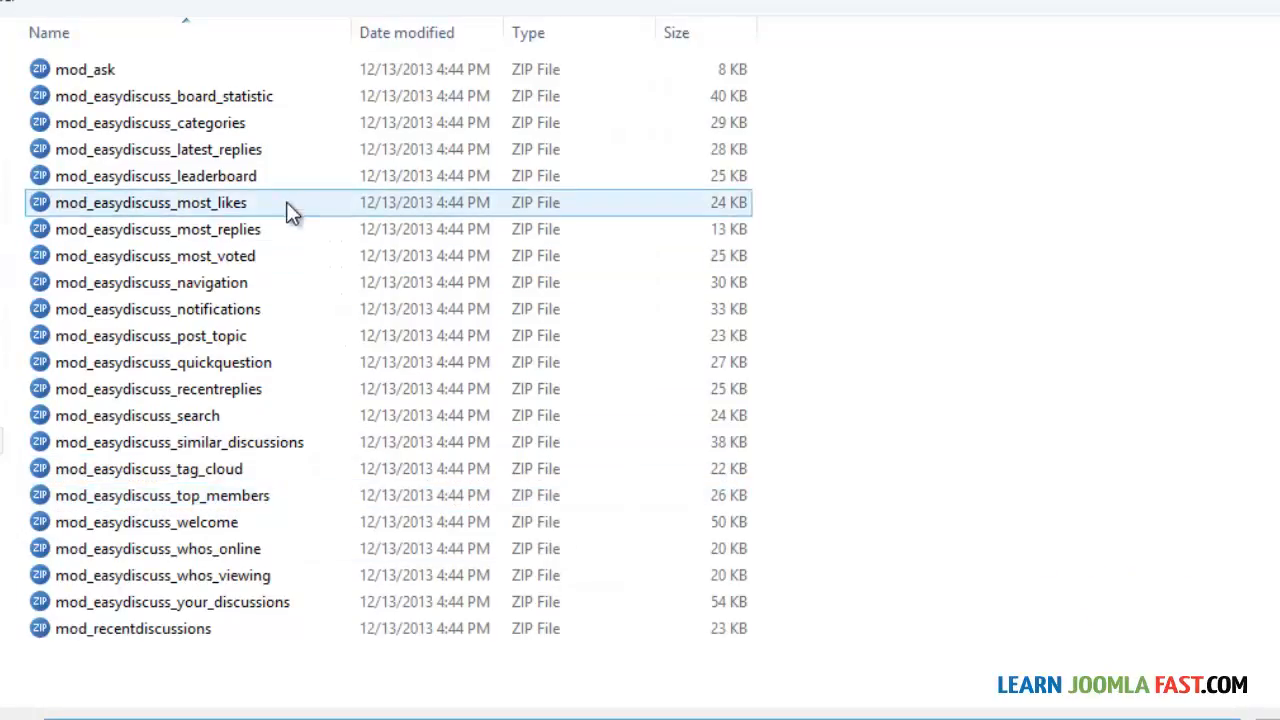
pyautogui.doubleClick(284, 175)
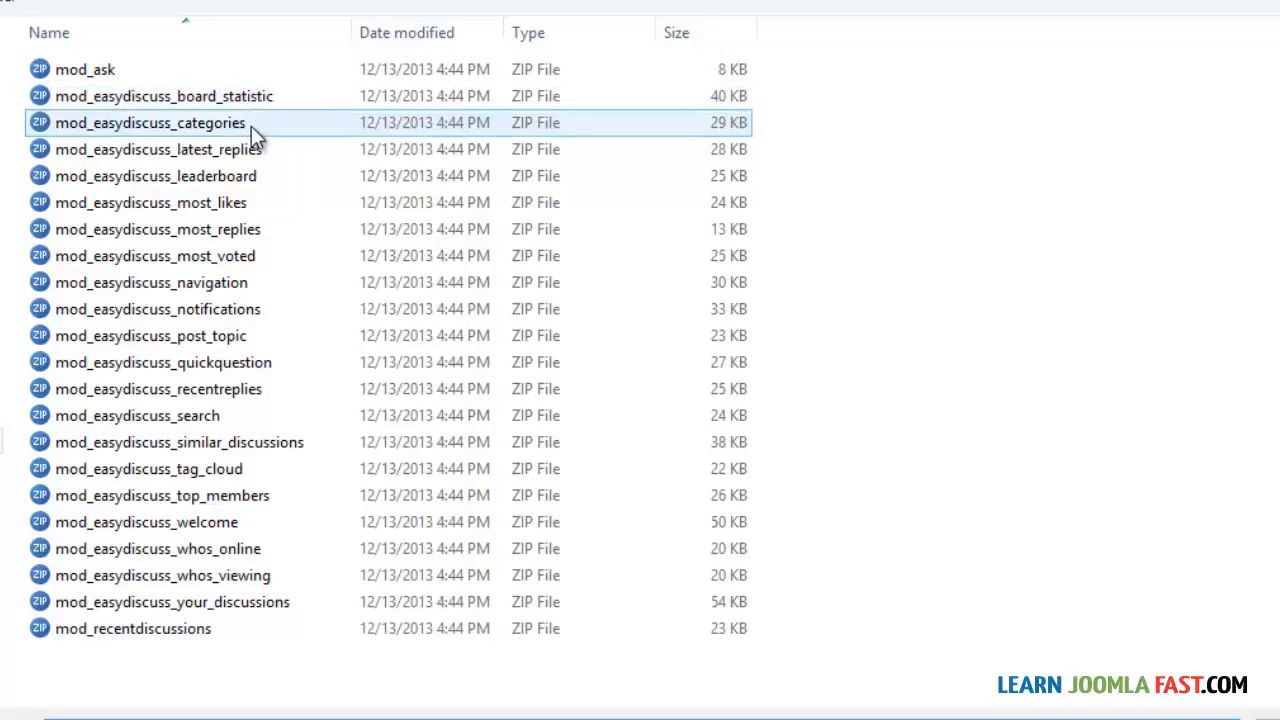
pyautogui.doubleClick(251, 126)
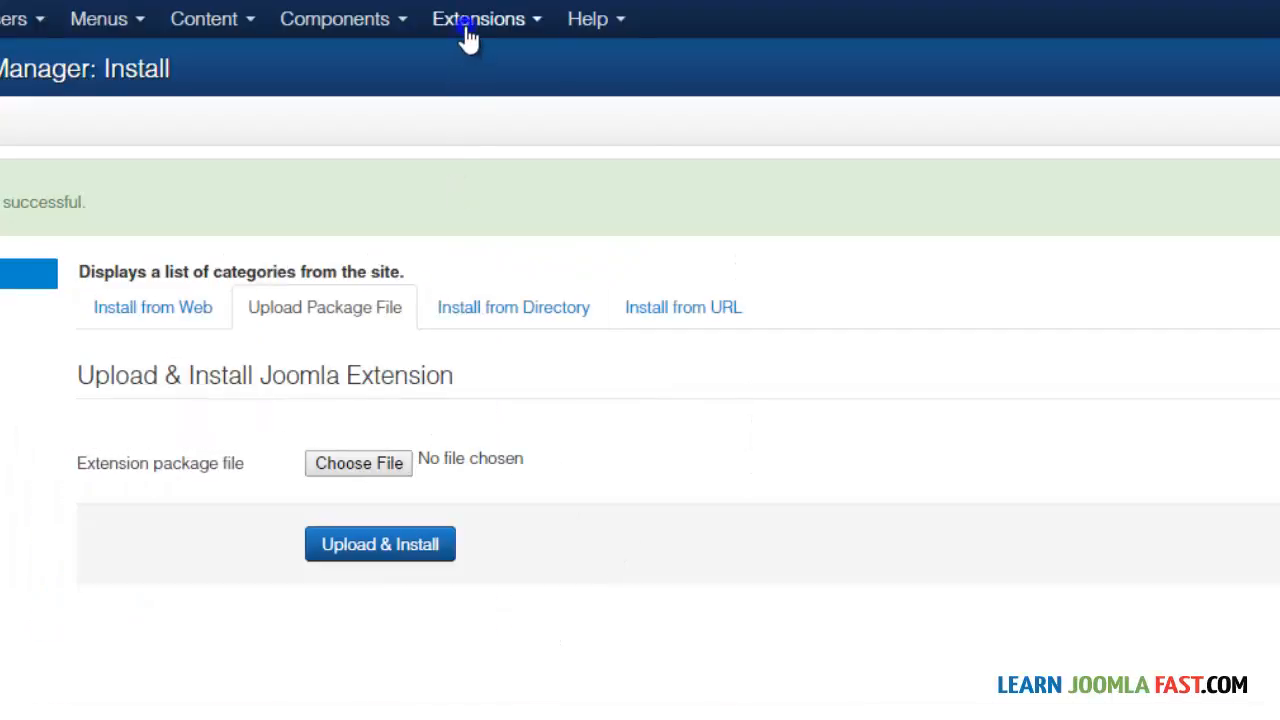
# - Filter the Module Manager by the type EasyDiscuss - Post Topic and open that module for editing
pyautogui.click(467, 25)
pyautogui.click(503, 124)
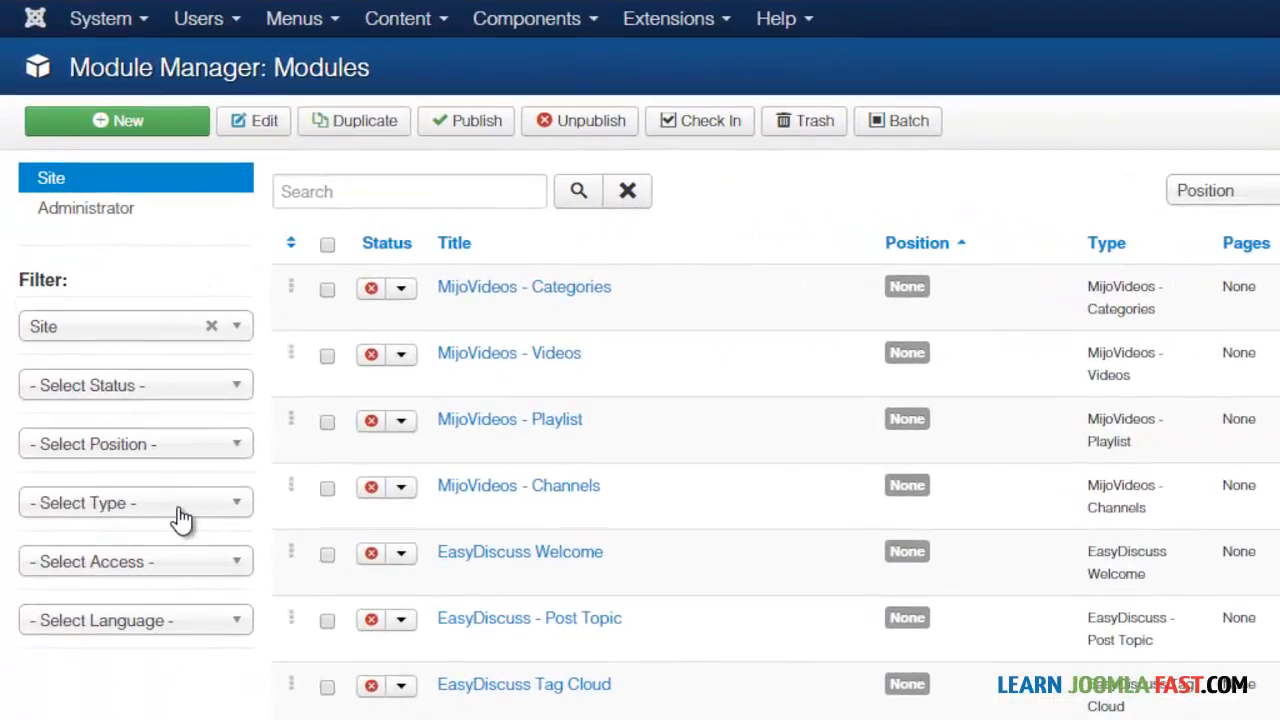
pyautogui.click(178, 512)
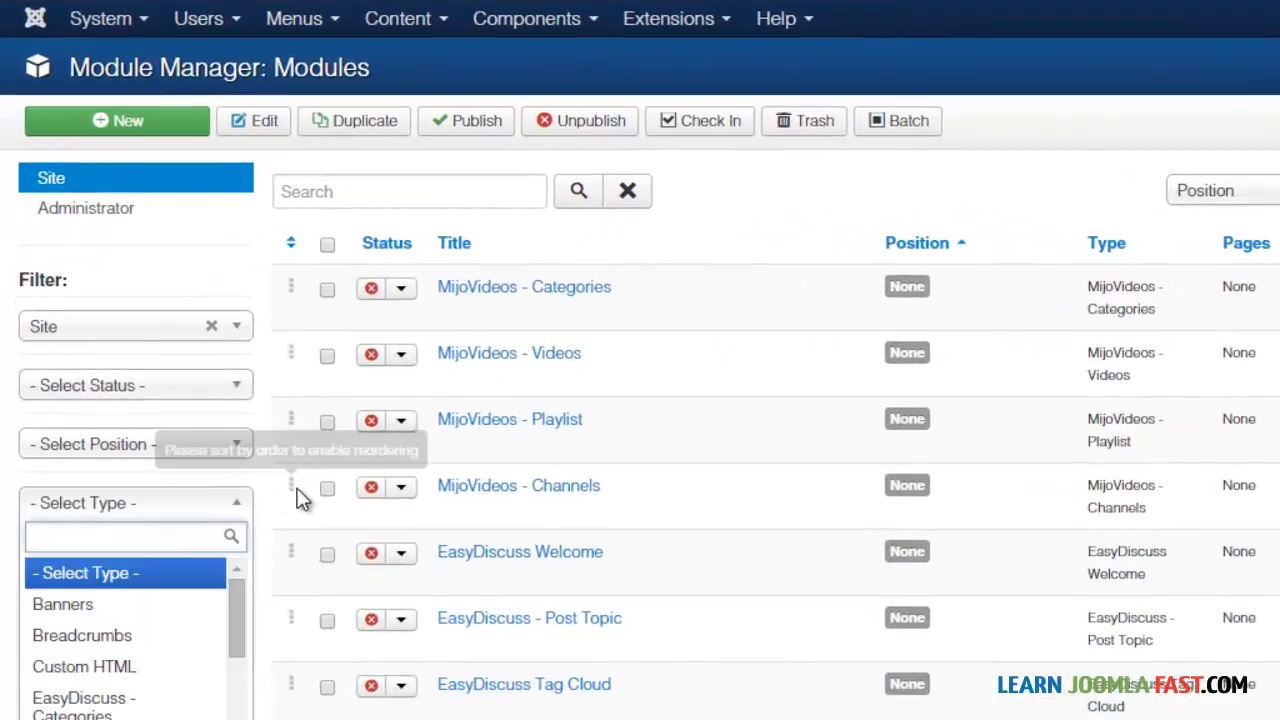
pyautogui.scroll(-3, 297, 491)
pyautogui.moveTo(235, 321); pyautogui.dragTo(238, 371)
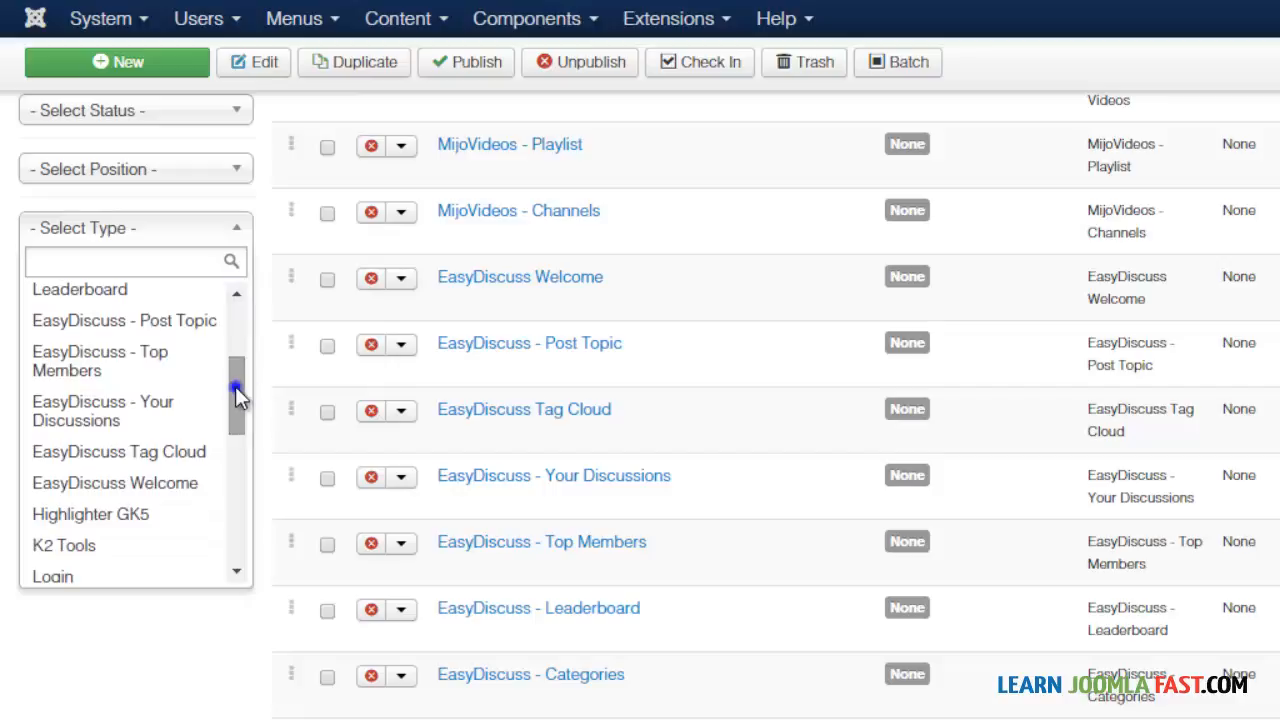
pyautogui.click(165, 321)
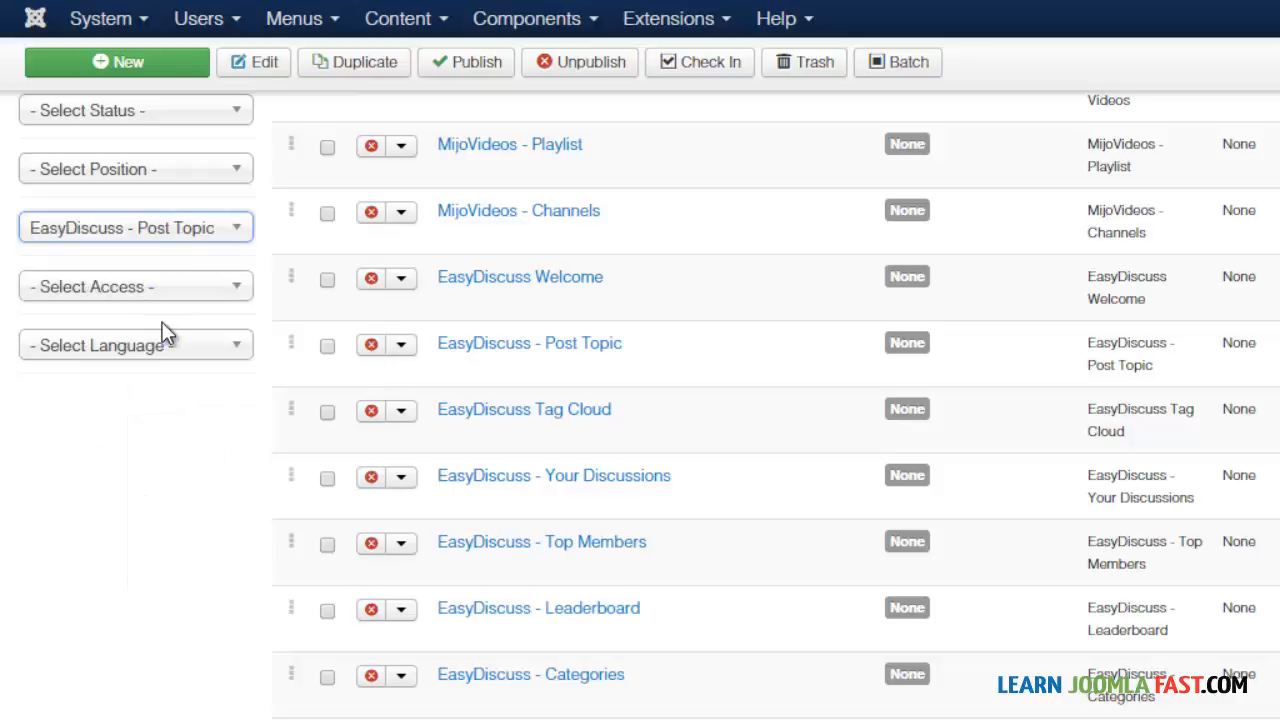
pyautogui.click(498, 293)
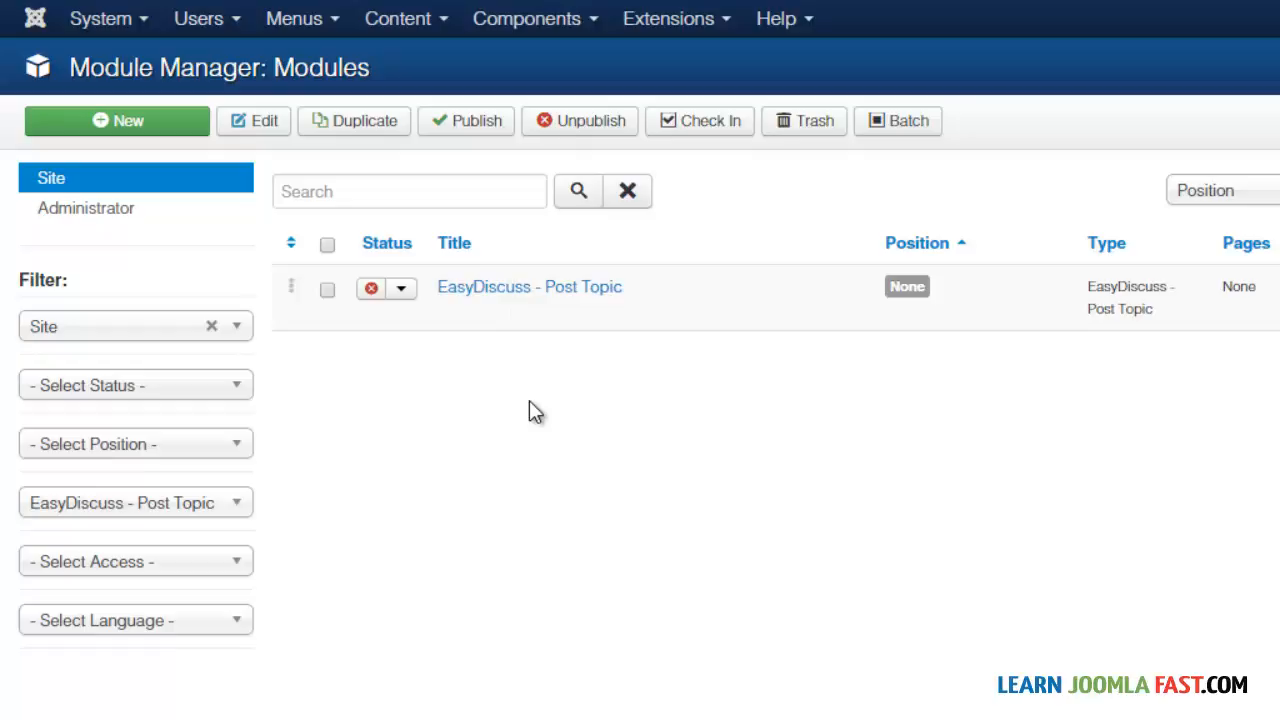
# - Shorten the module's title to "Post Topic" and assign it to the Sidebar Right [sidebar_right] position
pyautogui.moveTo(234, 190); pyautogui.dragTo(66, 208)
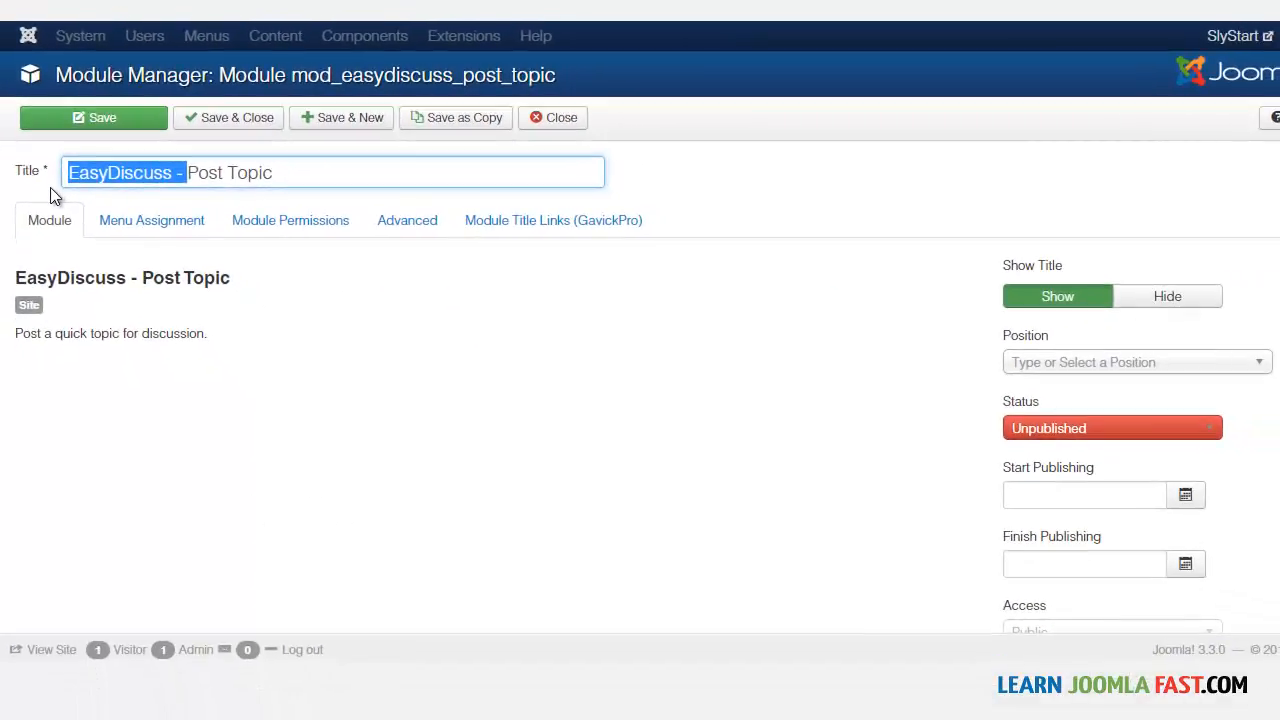
pyautogui.press('BackSpace')
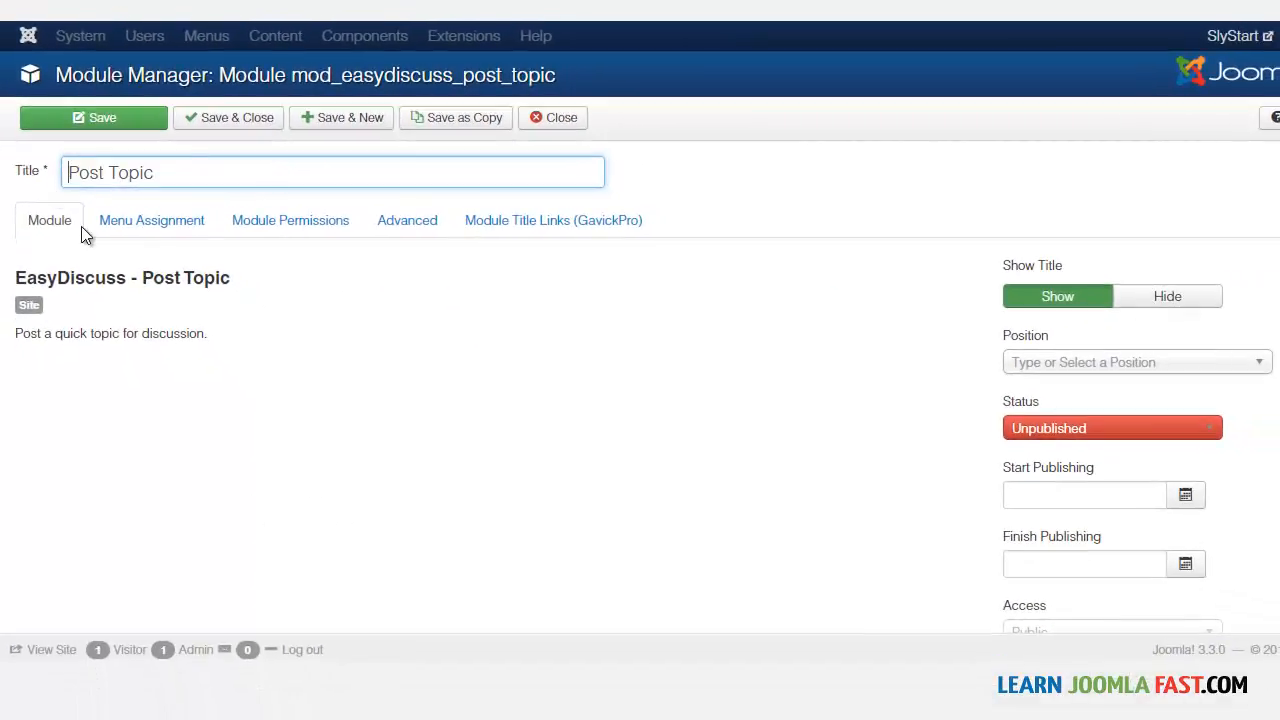
pyautogui.click(1143, 370)
pyautogui.write('sidebar')
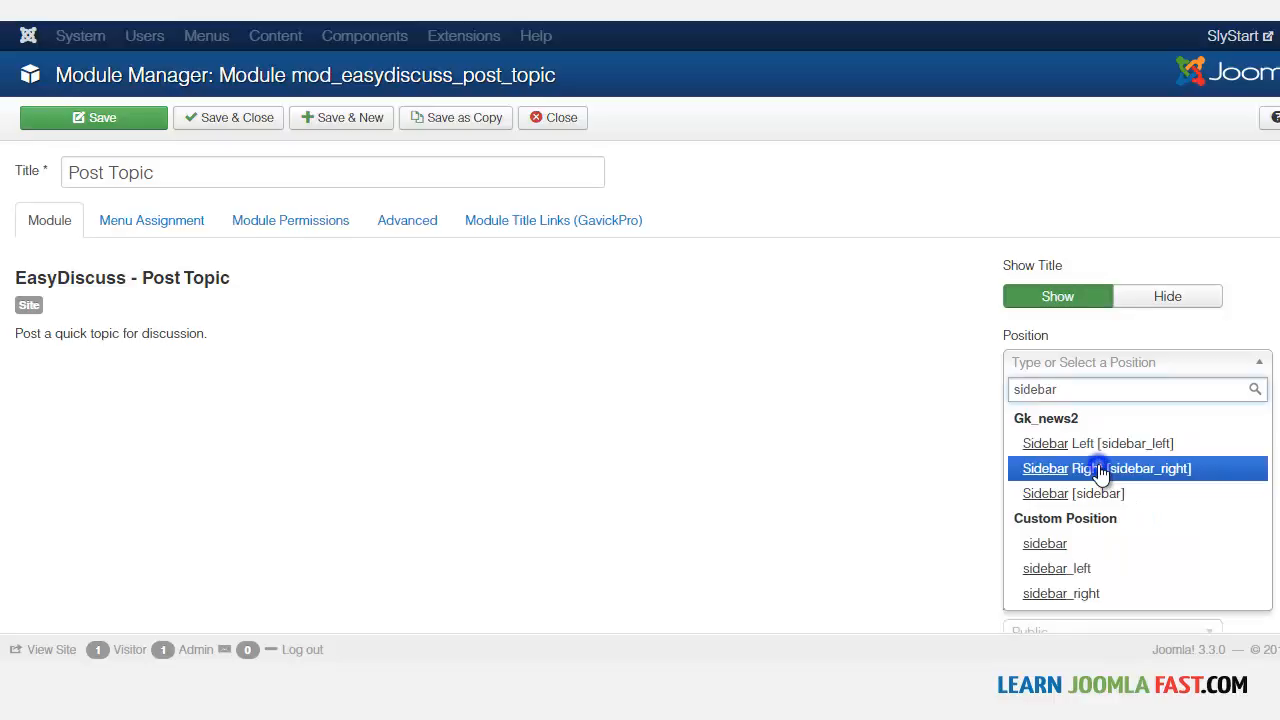
pyautogui.click(1100, 470)
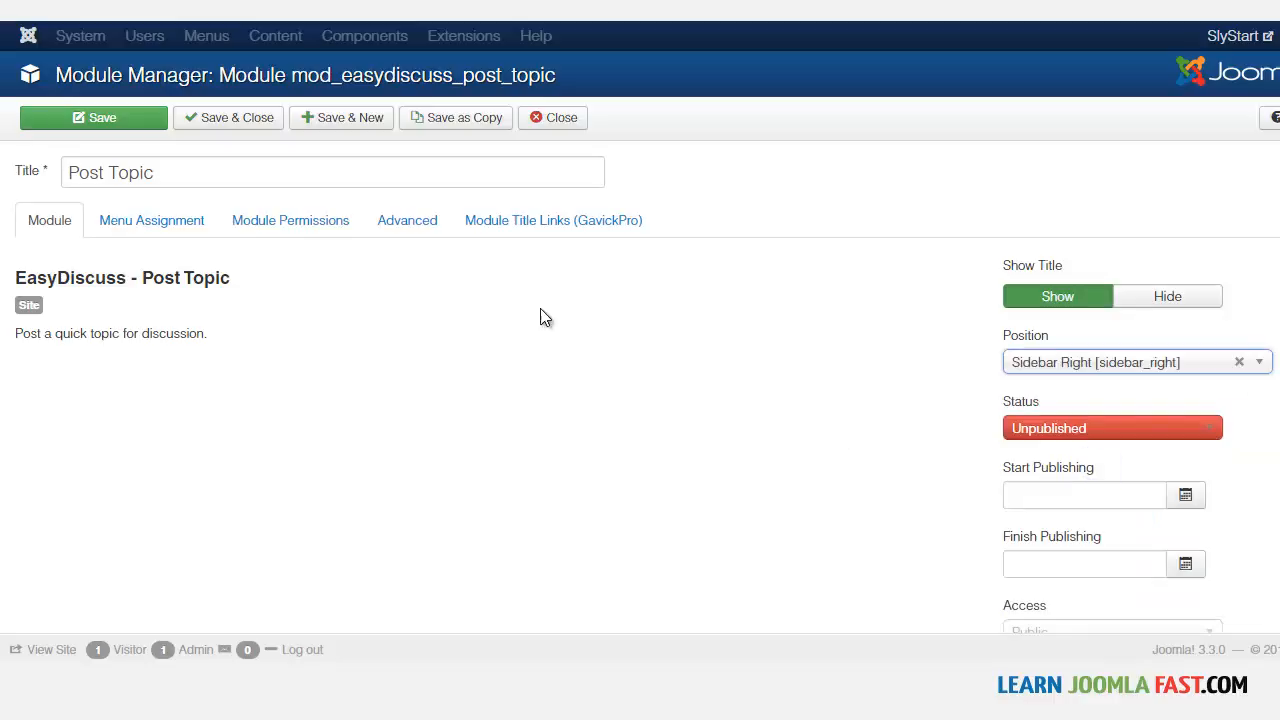
# - Set the Post Topic module's status to Published
pyautogui.click(1090, 428)
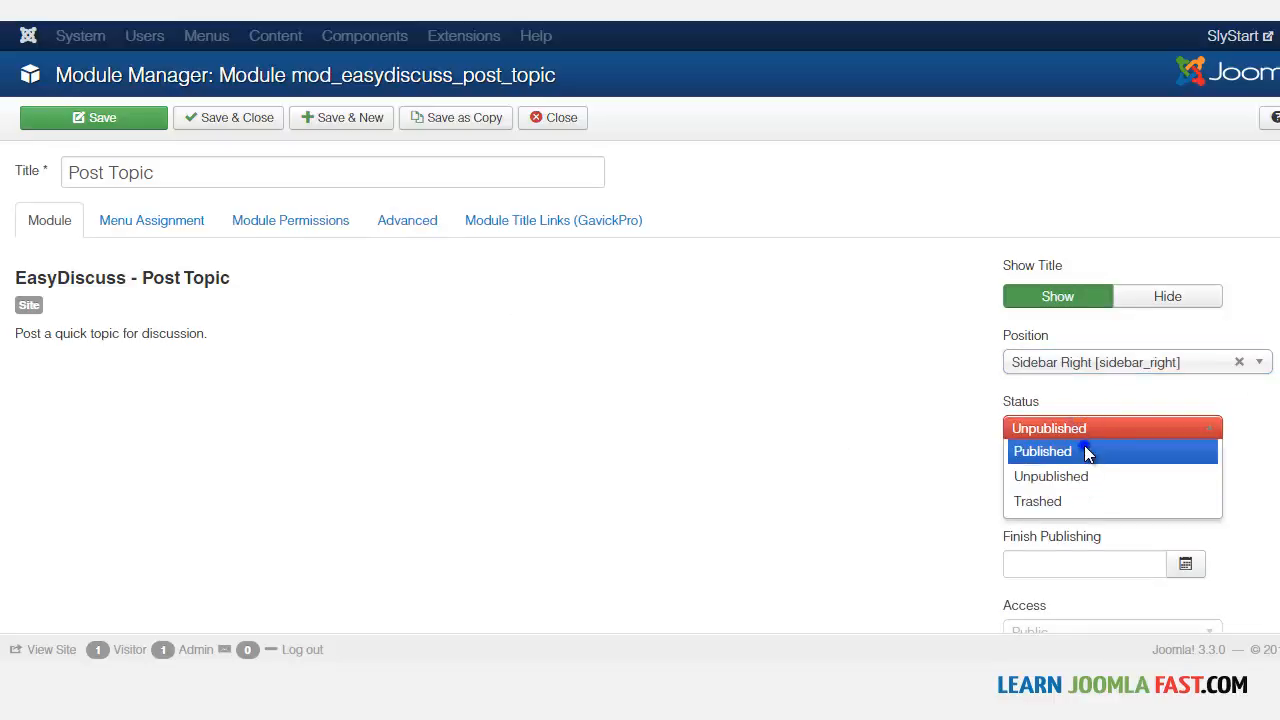
pyautogui.click(1085, 448)
pyautogui.scroll(-2, 640, 365)
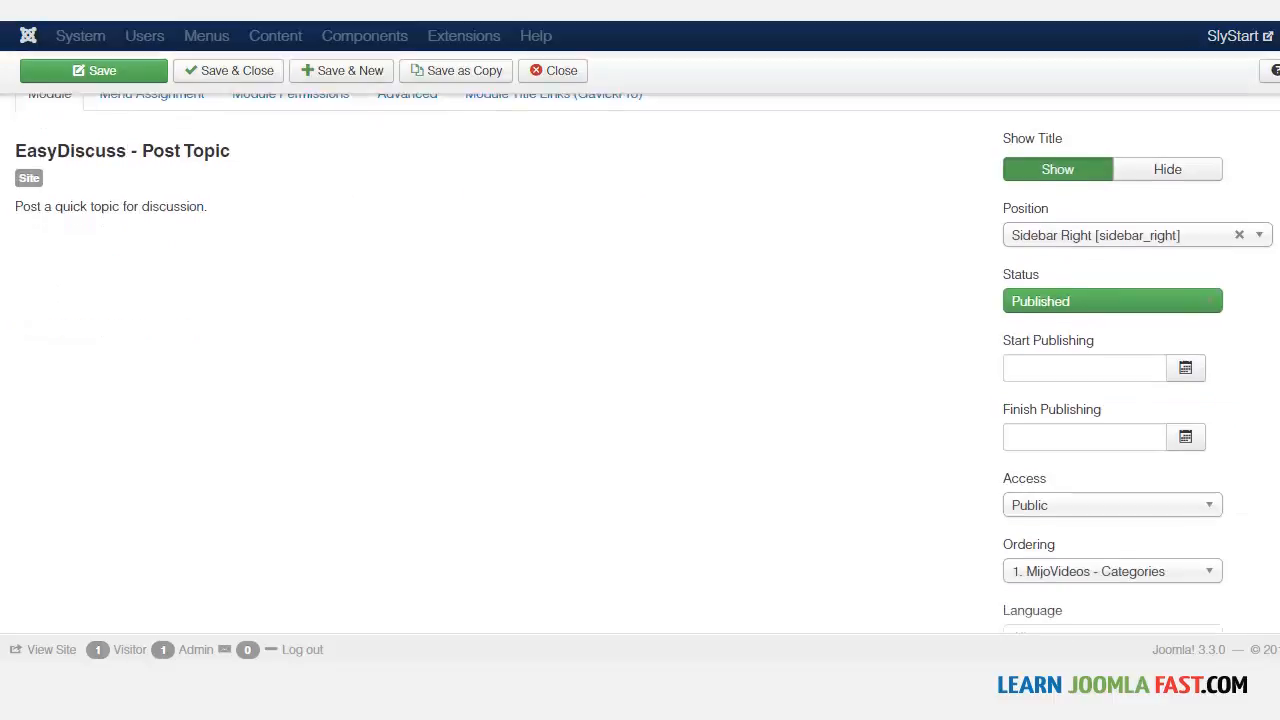
pyautogui.scroll(1, 640, 365)
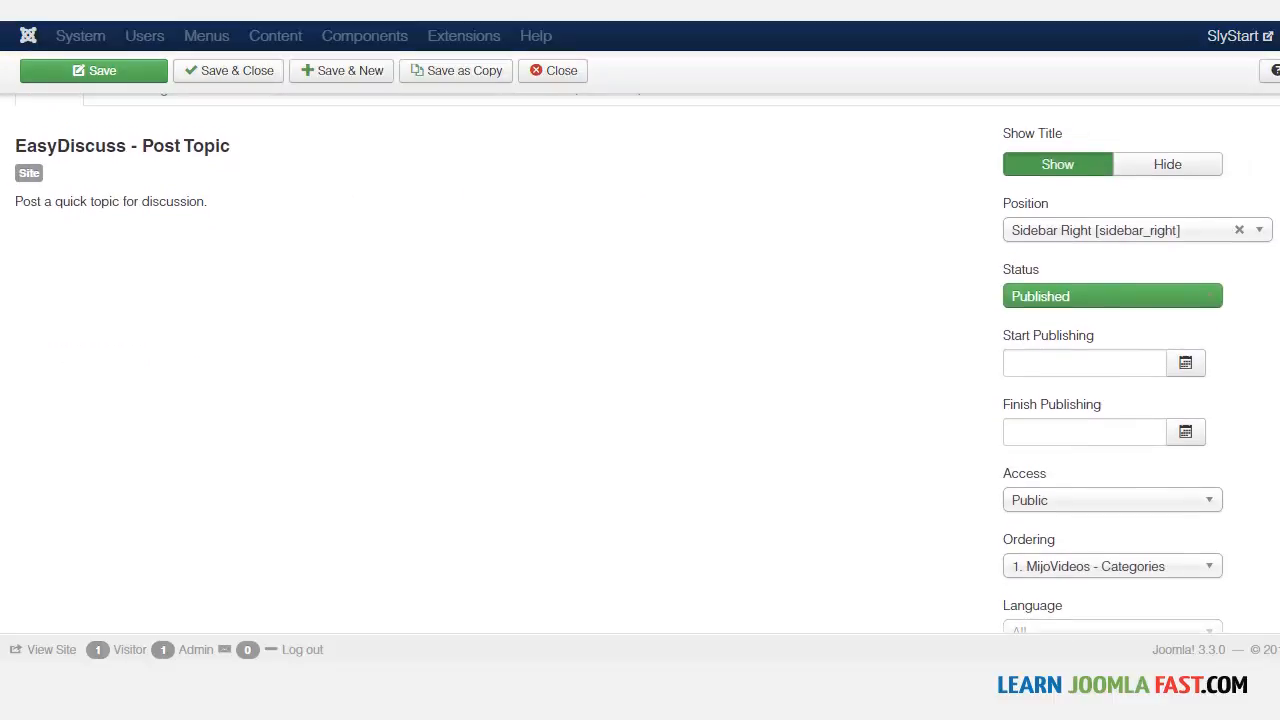
pyautogui.scroll(-2, 1086, 429)
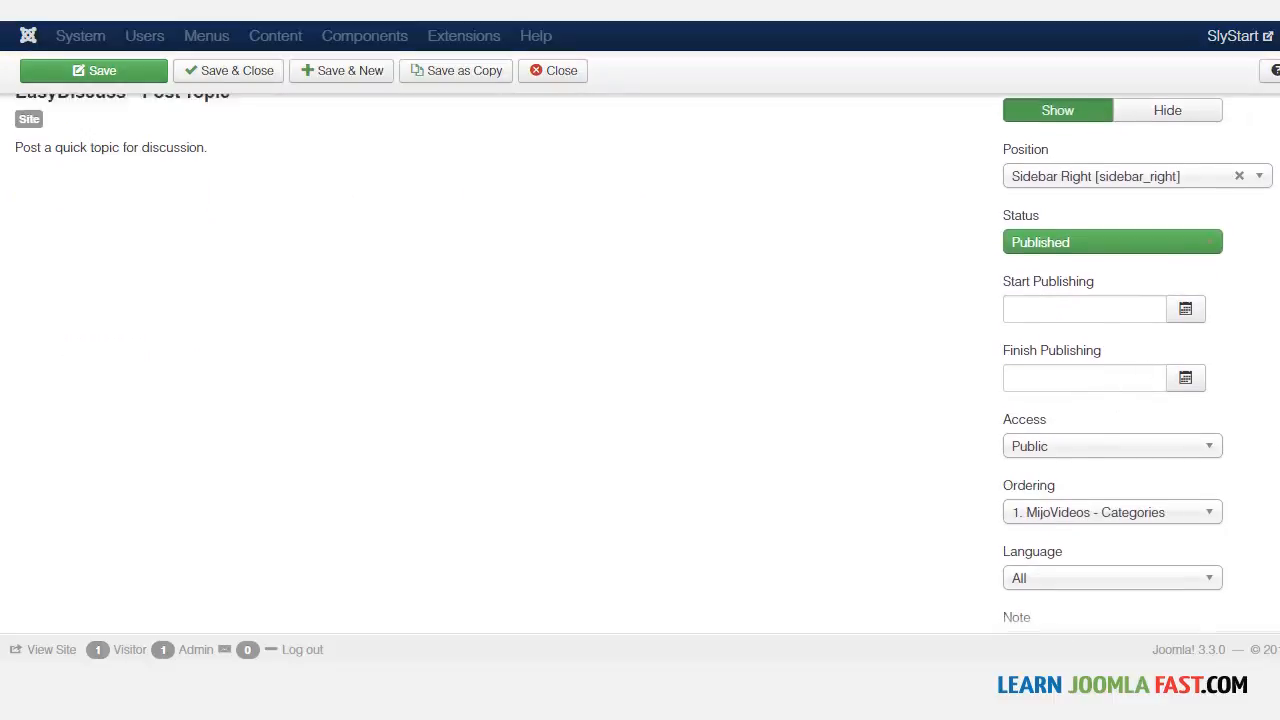
# - Set the Post Topic module's access to Registered and its module assignment to Only on the pages selected
pyautogui.click(1082, 422)
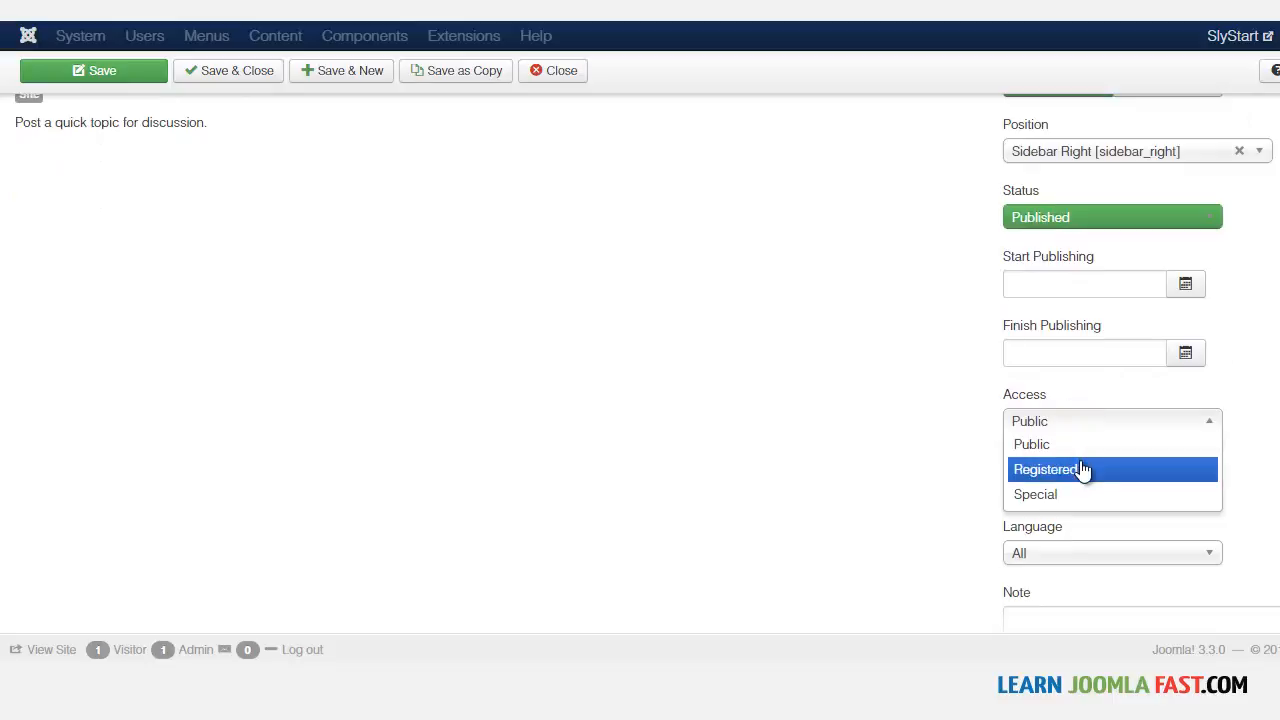
pyautogui.click(1082, 469)
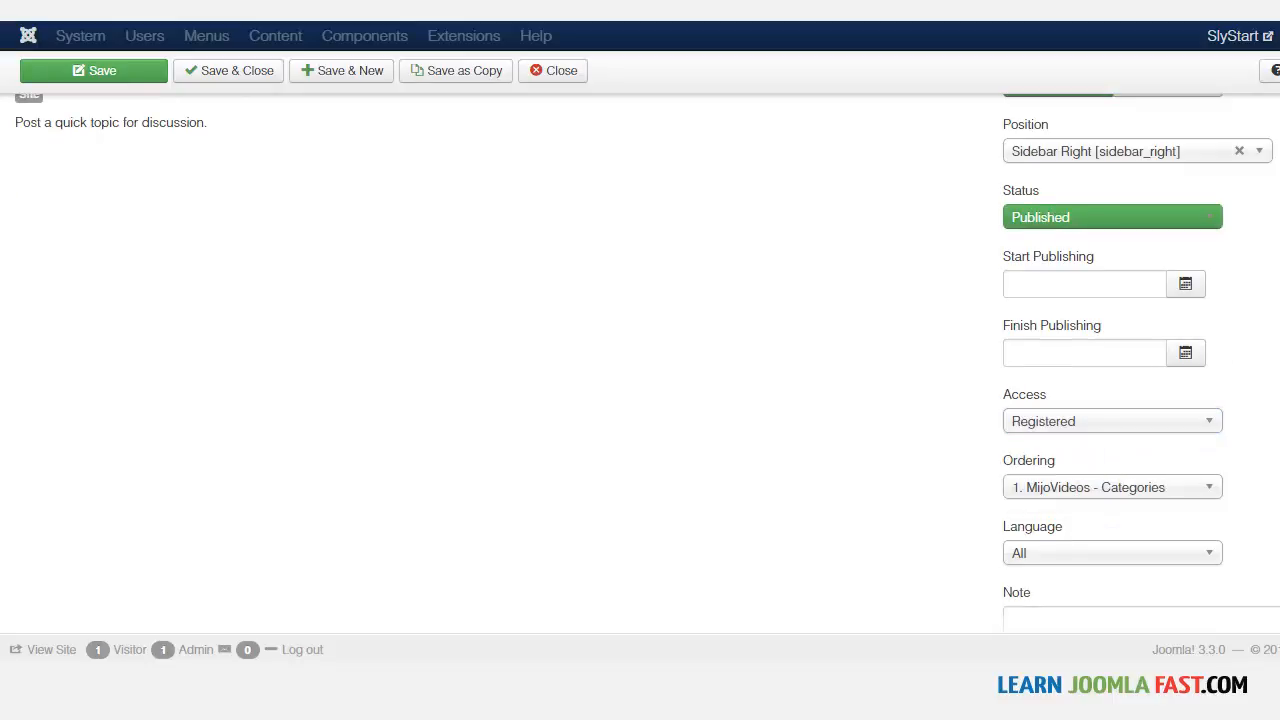
pyautogui.scroll(3, 1229, 271)
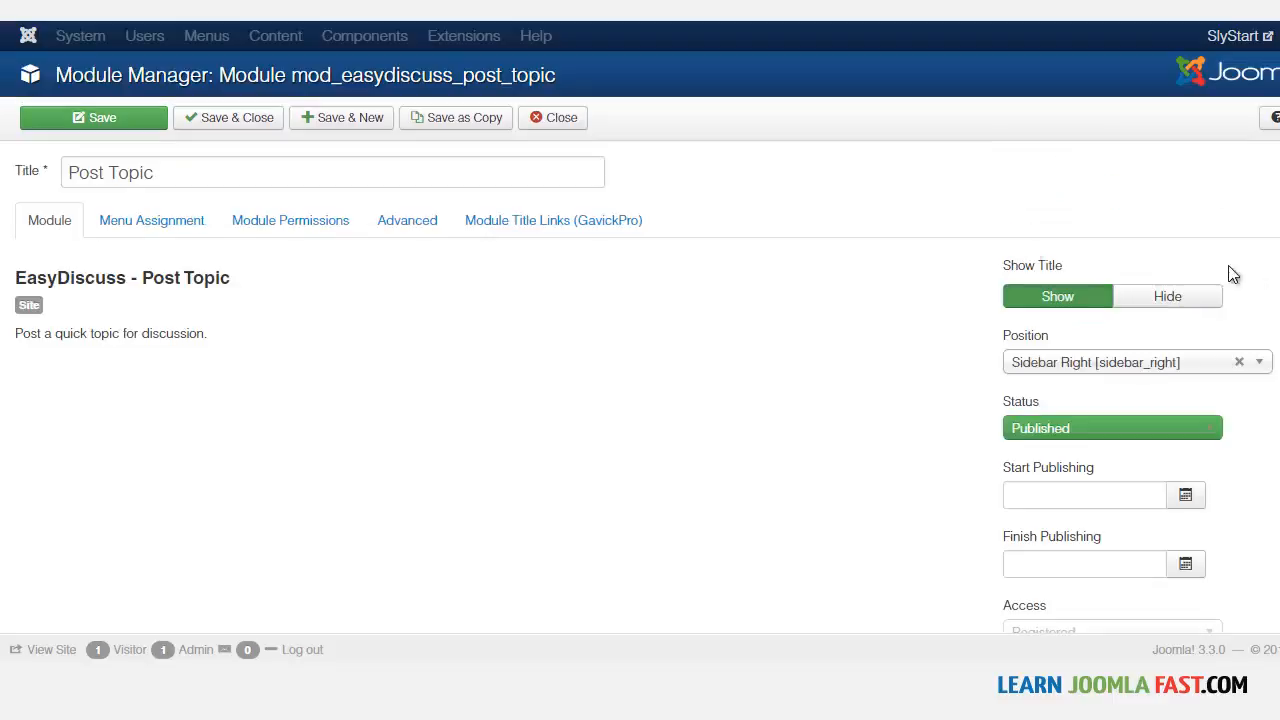
pyautogui.click(150, 224)
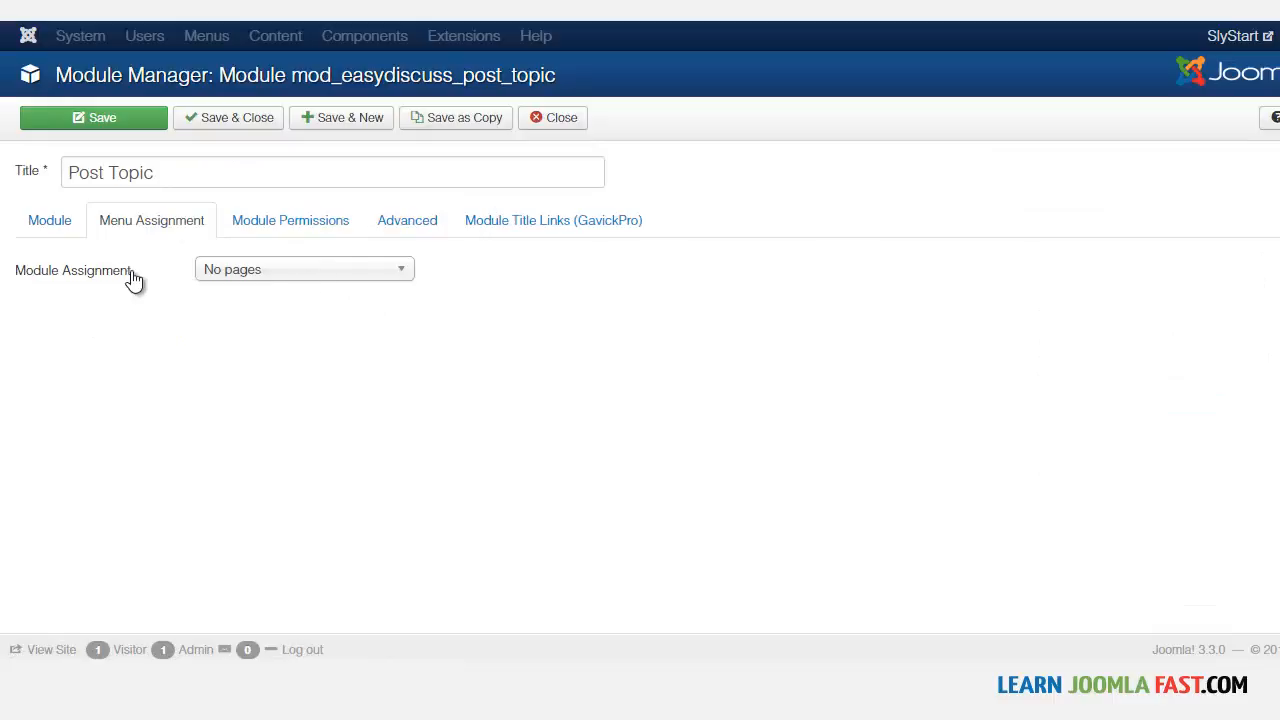
pyautogui.moveTo(146, 276); pyautogui.dragTo(89, 289)
pyautogui.click(89, 279)
pyautogui.click(312, 270)
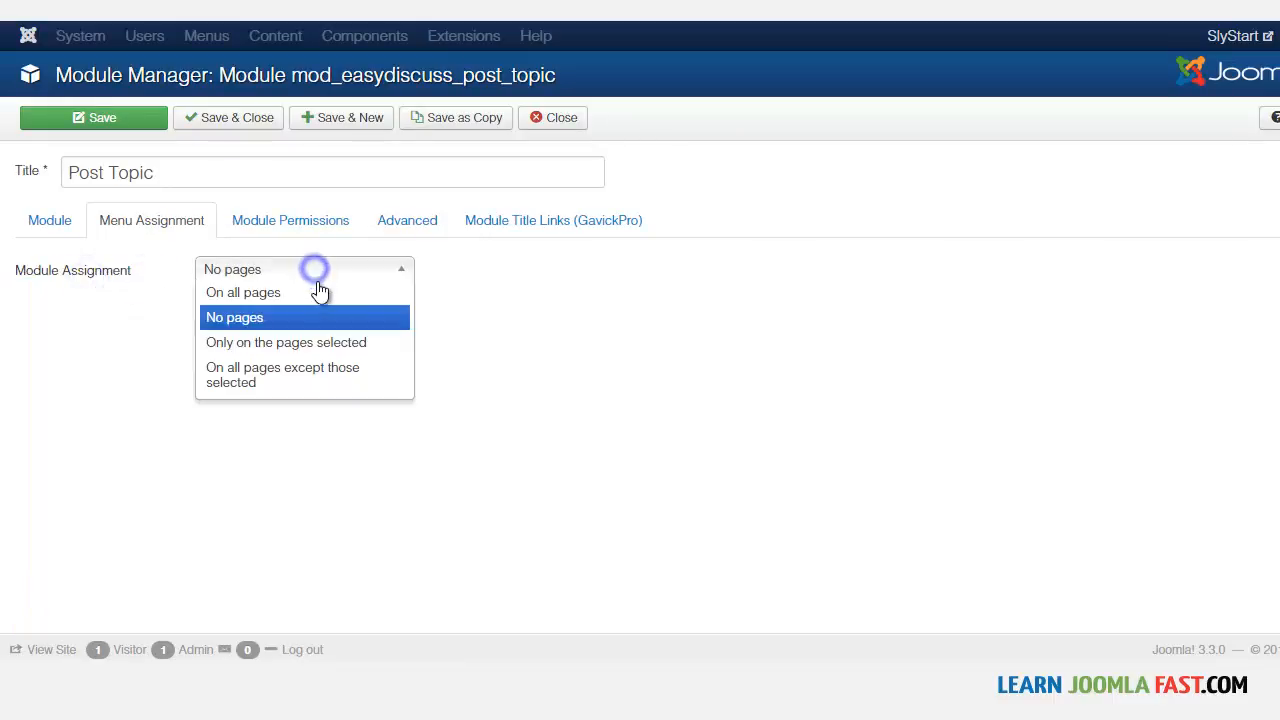
pyautogui.click(306, 342)
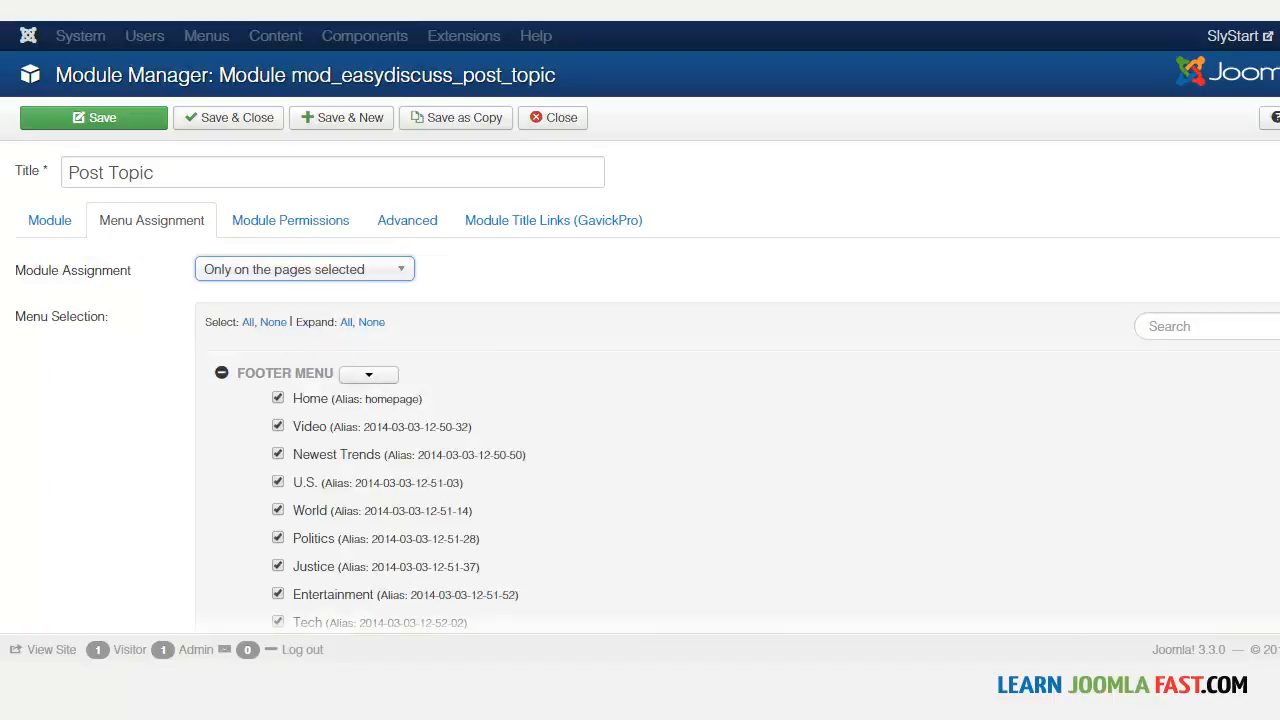
# - Deselect all menu items, assign the module only to the Help item of the Main Menu, and save the module
pyautogui.scroll(-10, 640, 400)
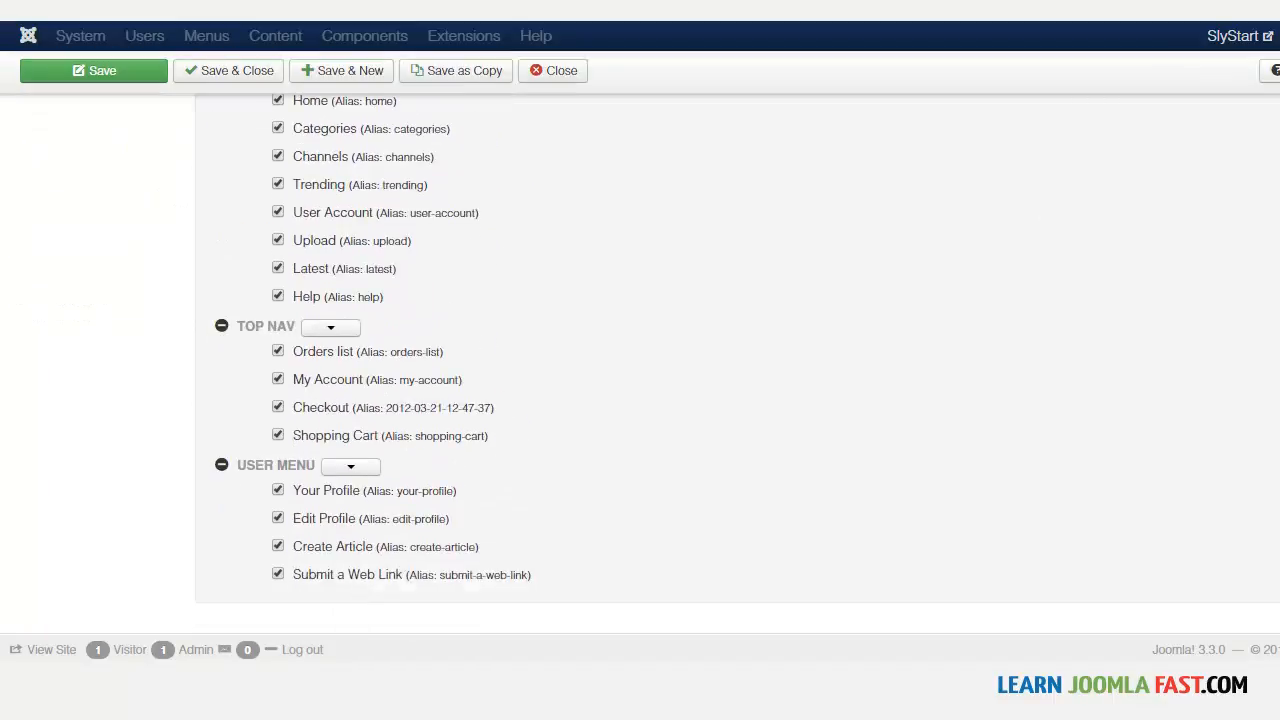
pyautogui.scroll(7, 640, 400)
pyautogui.scroll(4, 640, 400)
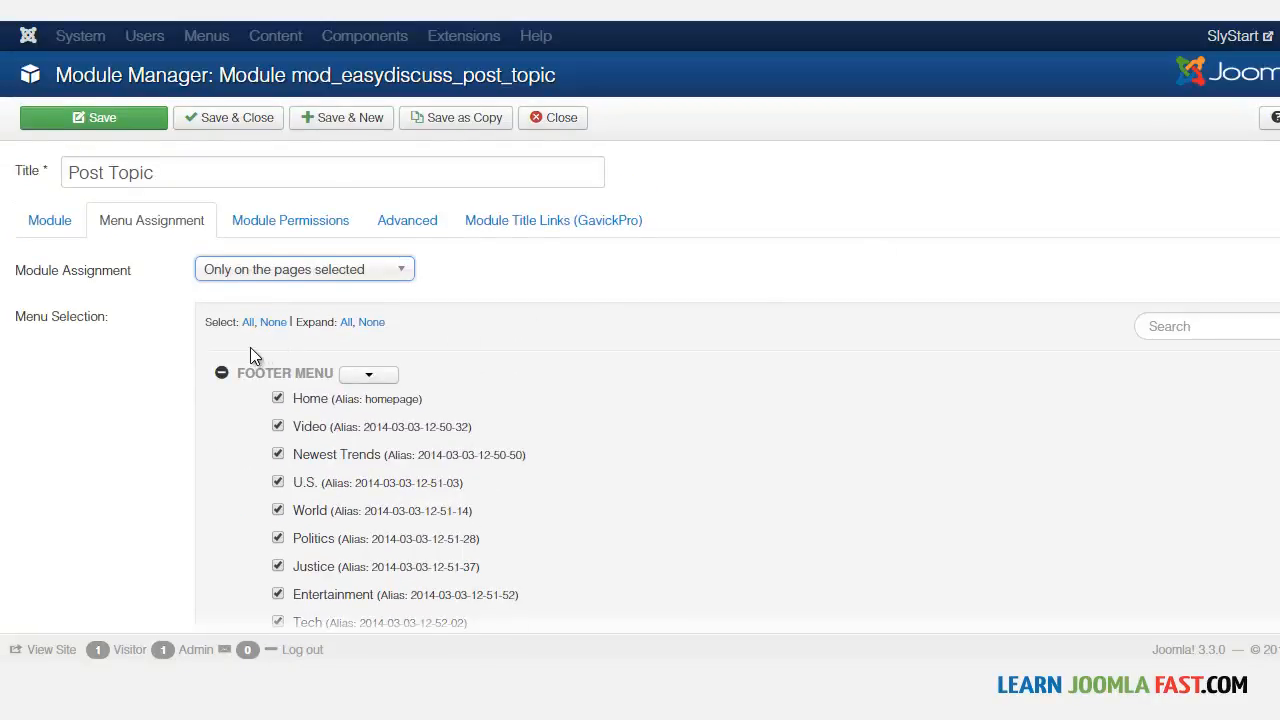
pyautogui.click(273, 322)
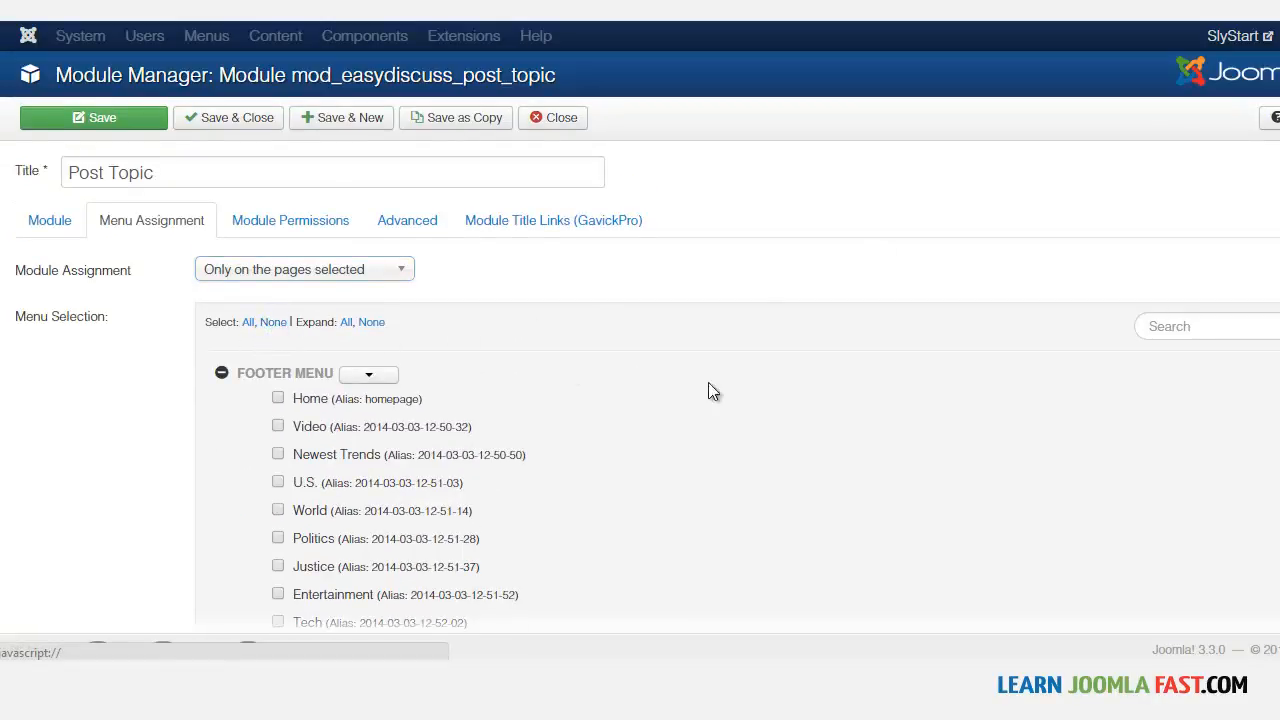
pyautogui.click(1162, 326)
pyautogui.write('h')
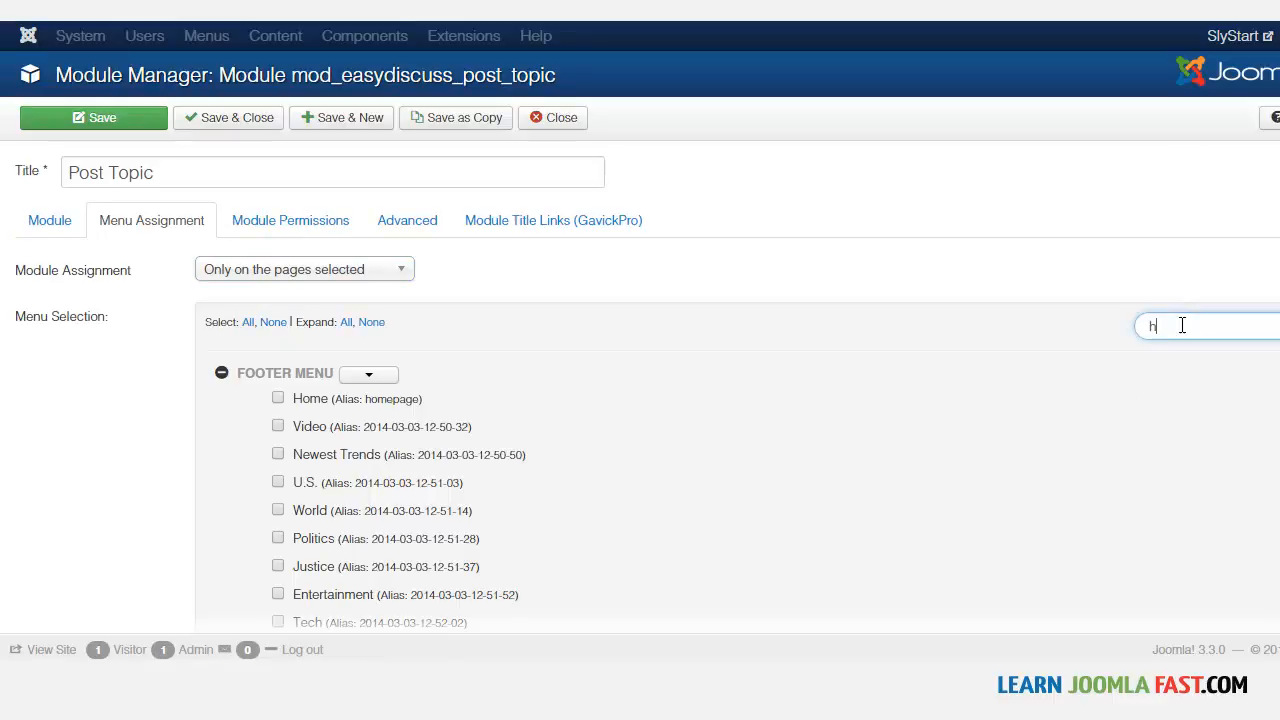
pyautogui.write('elp')
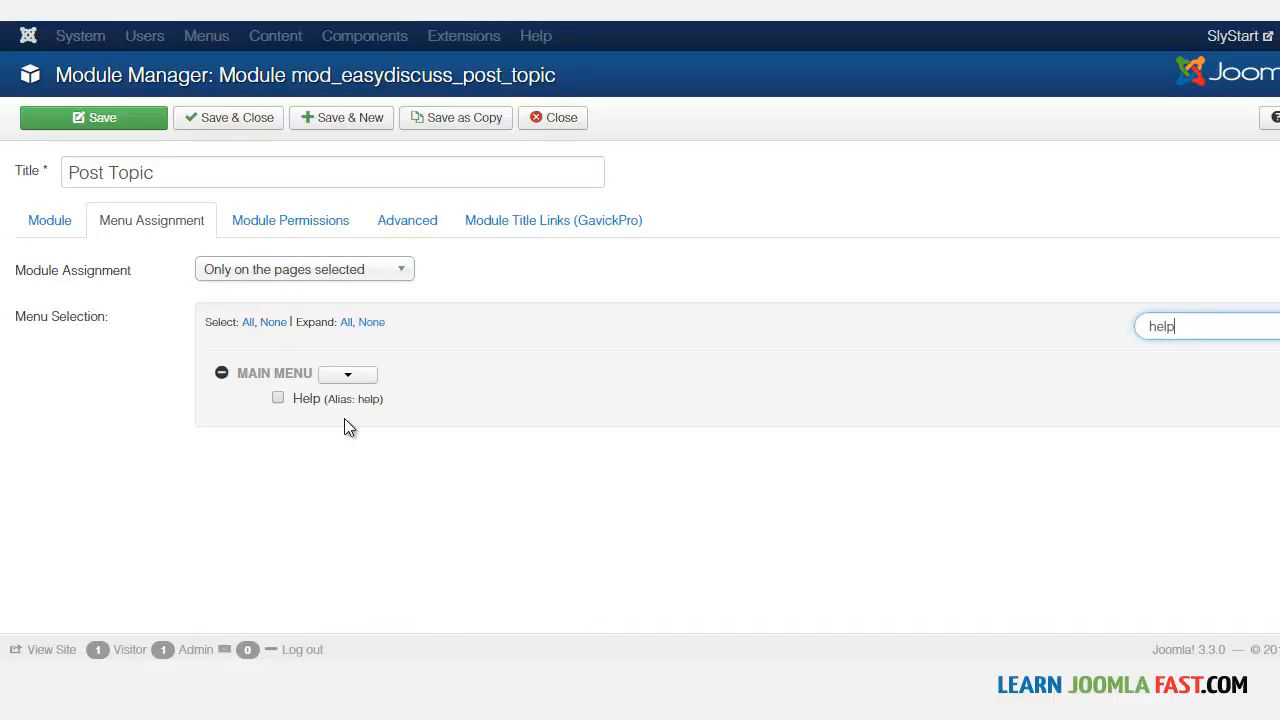
pyautogui.click(278, 399)
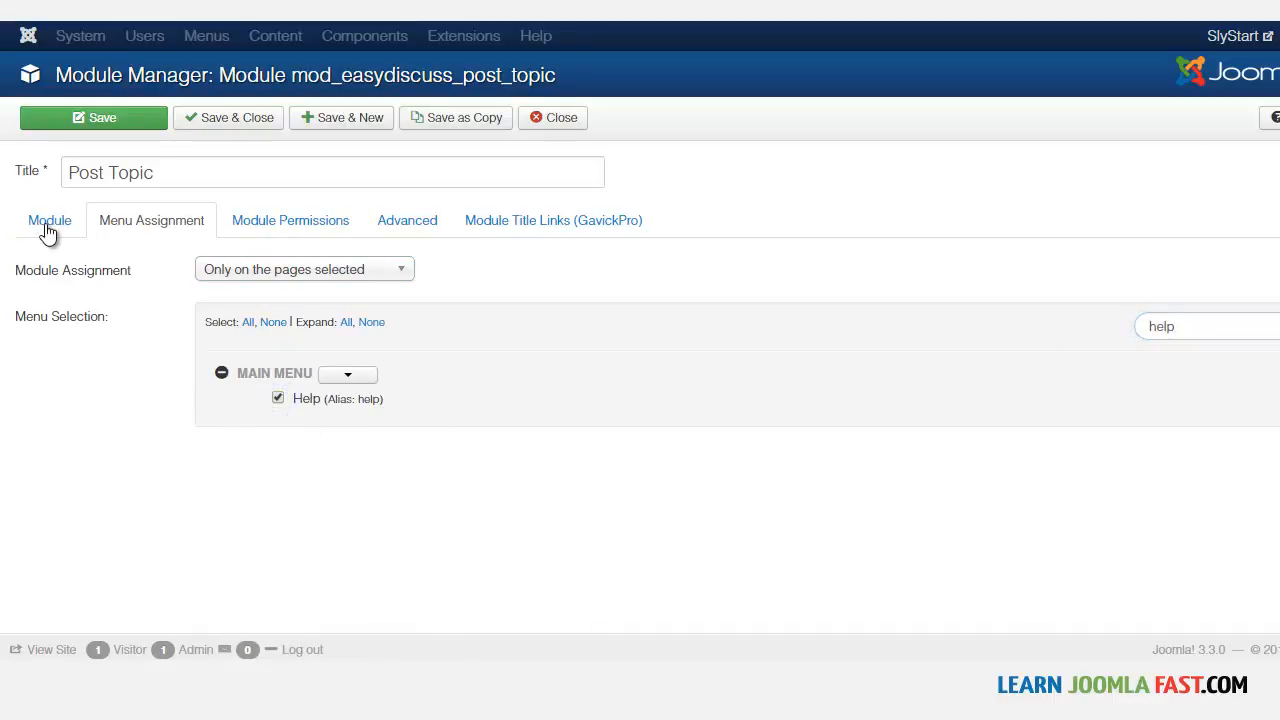
pyautogui.click(130, 121)
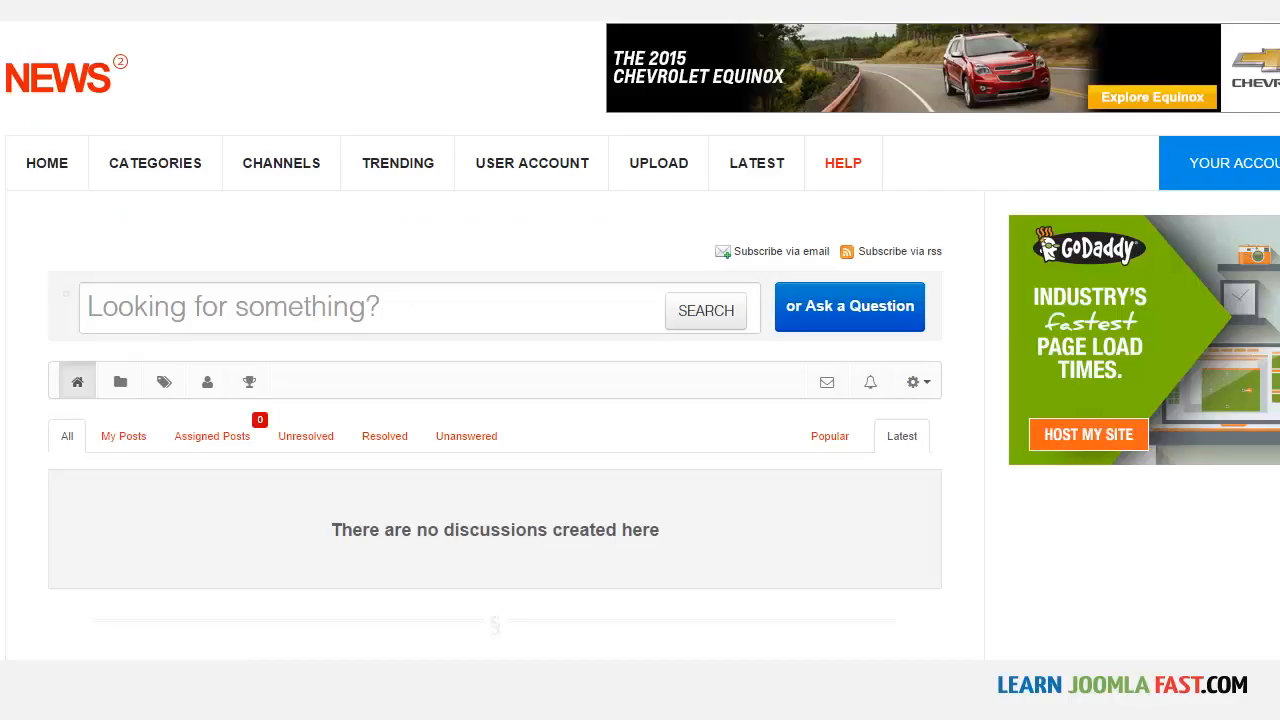
# - Reload the site's Help page and choose Category 1 in the Post Topic sidebar module
pyautogui.click(843, 170)
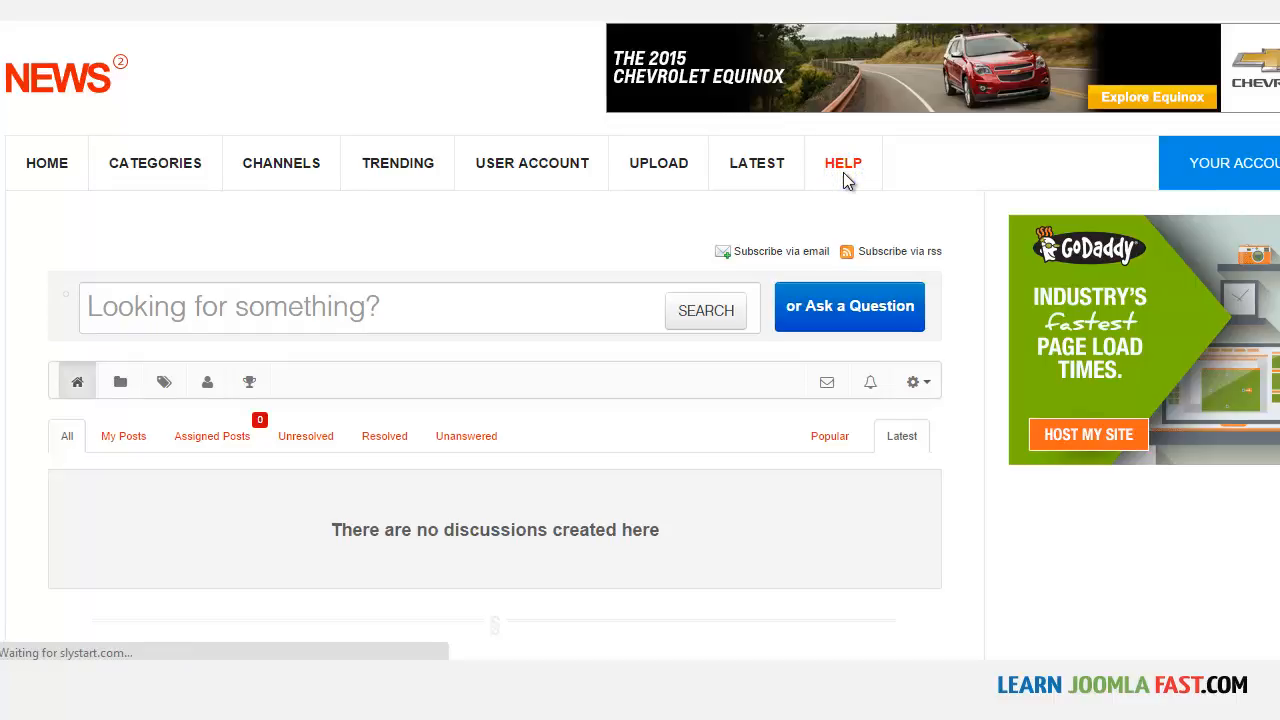
pyautogui.scroll(-3, 809, 187)
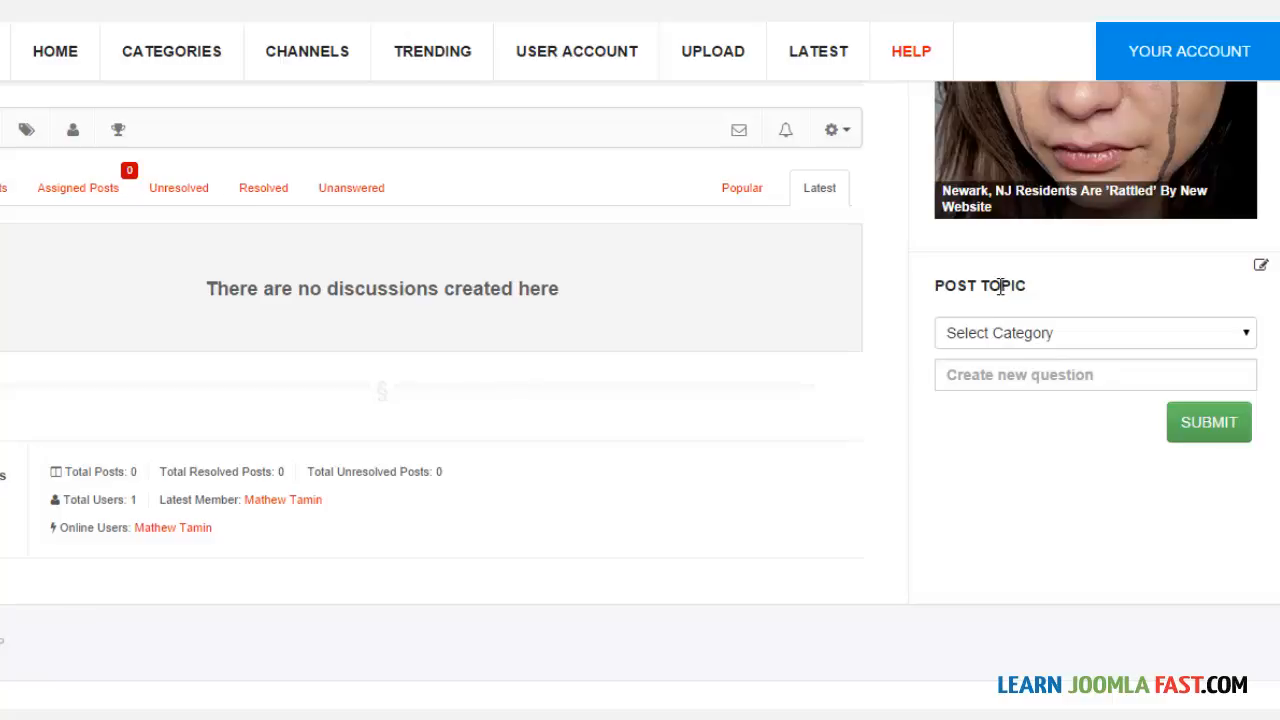
pyautogui.click(1001, 332)
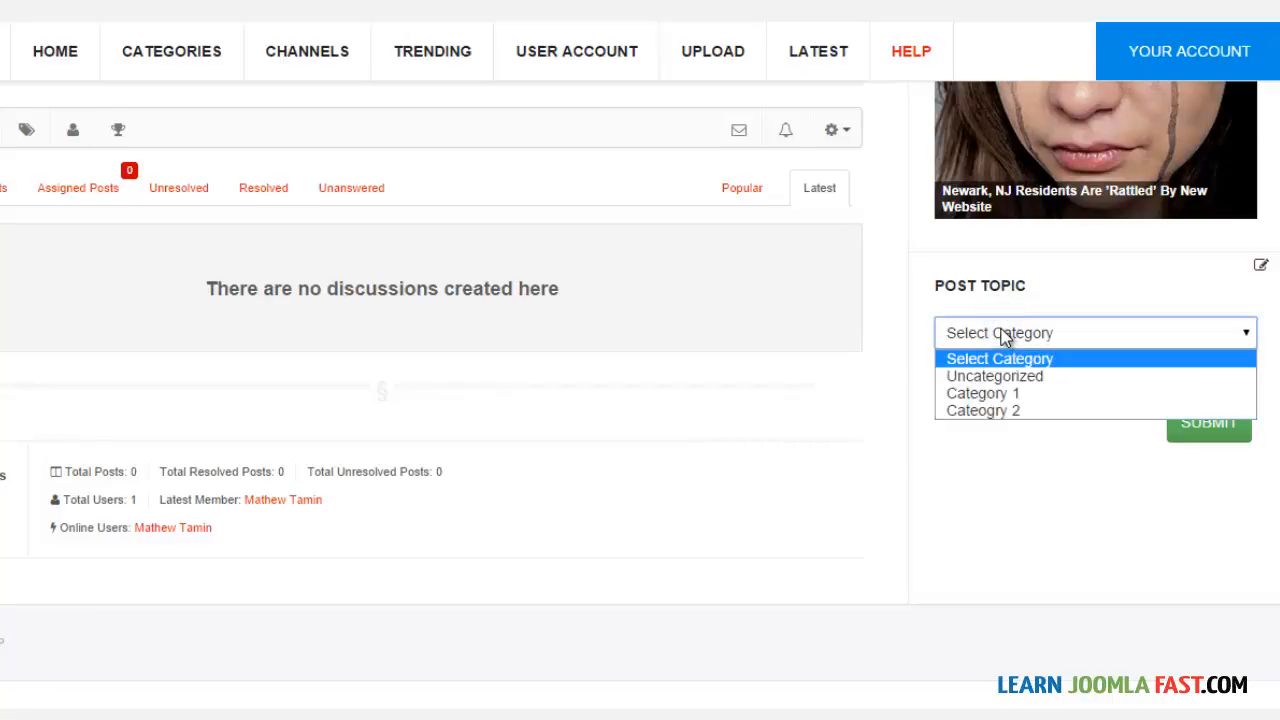
pyautogui.click(986, 394)
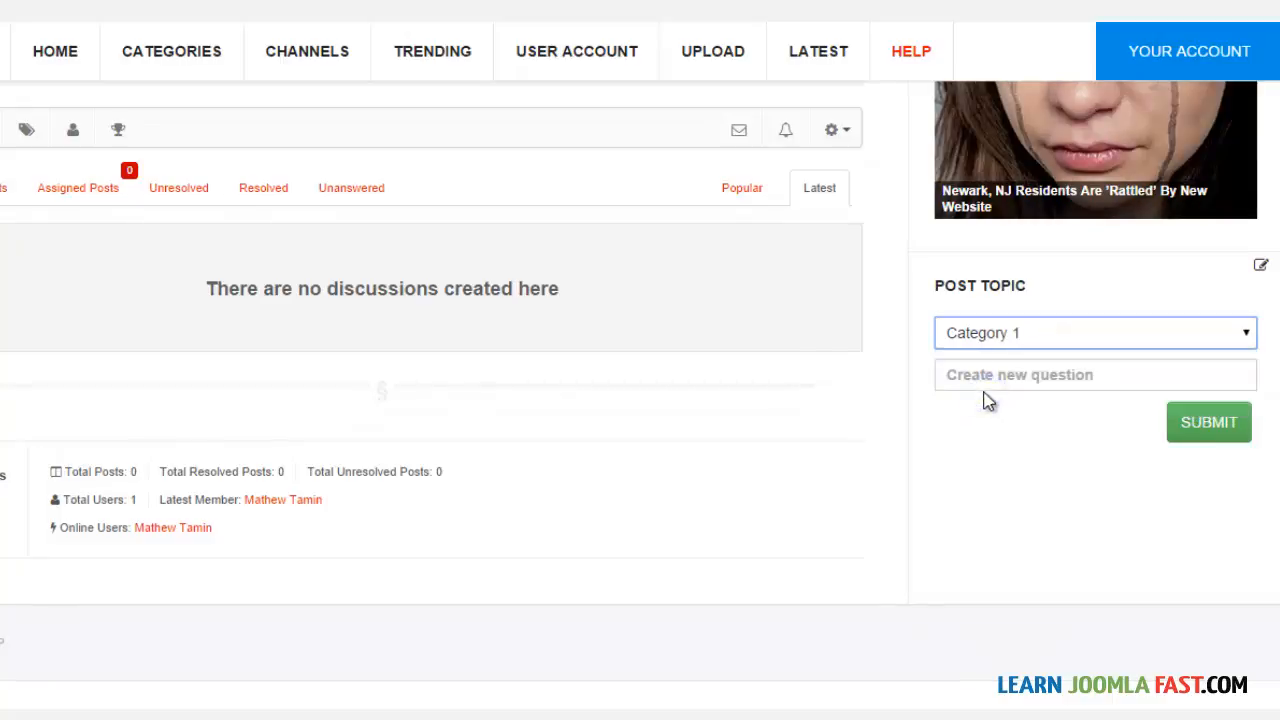
# - Submit the new question "how do I upload a new video?" through the Post Topic module
pyautogui.click(981, 373)
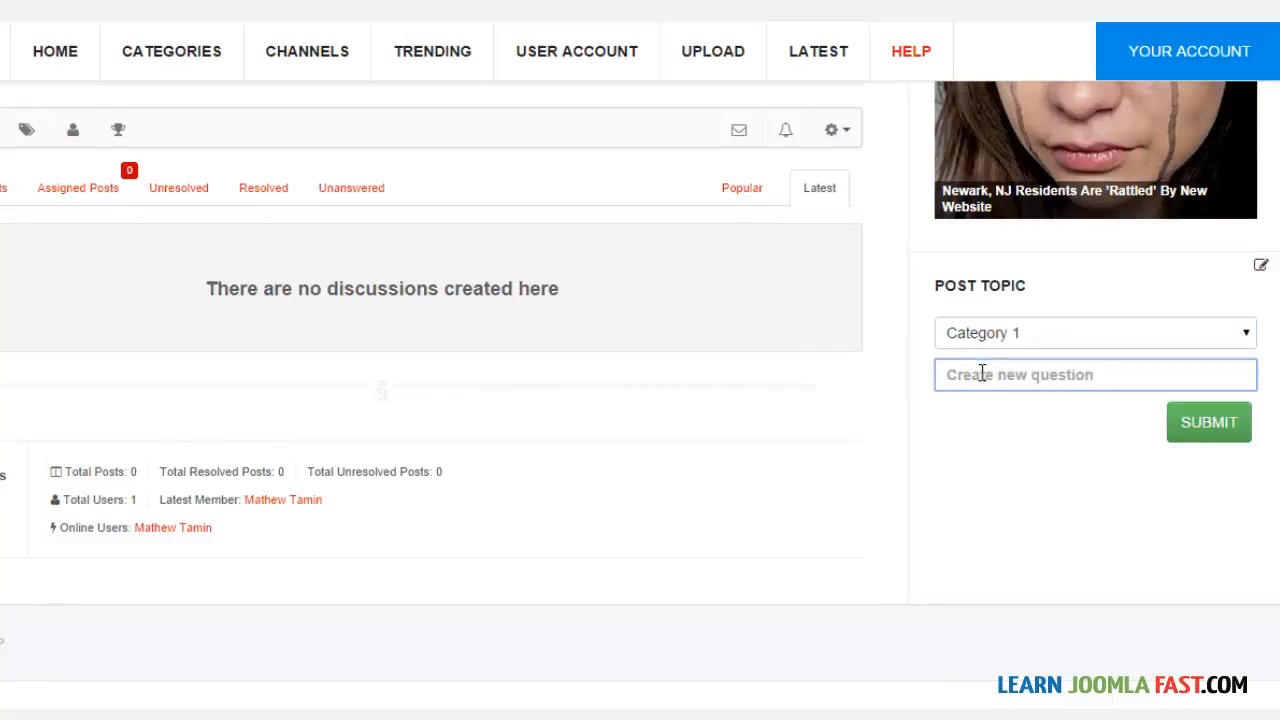
pyautogui.write('my q')
pyautogui.press('BackSpace')
pyautogui.press('BackSpace')
pyautogui.press('BackSpace')
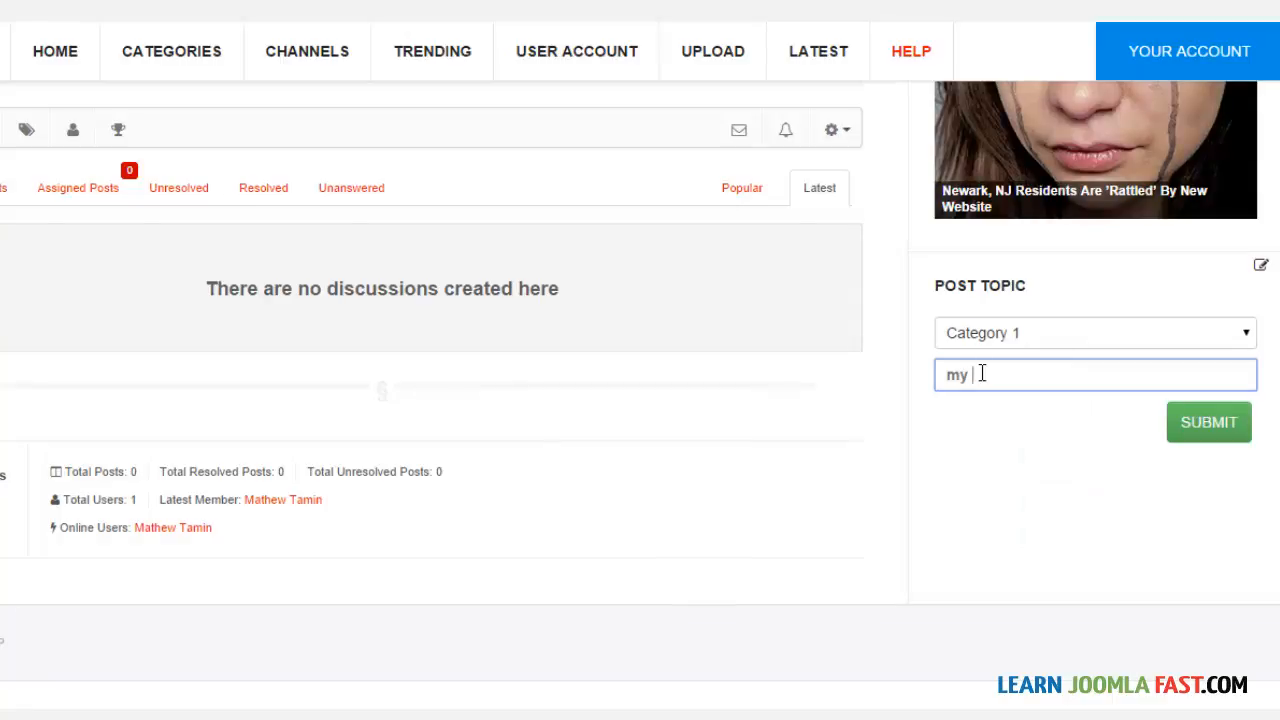
pyautogui.press('BackSpace')
pyautogui.write('how do I upload a new video?')
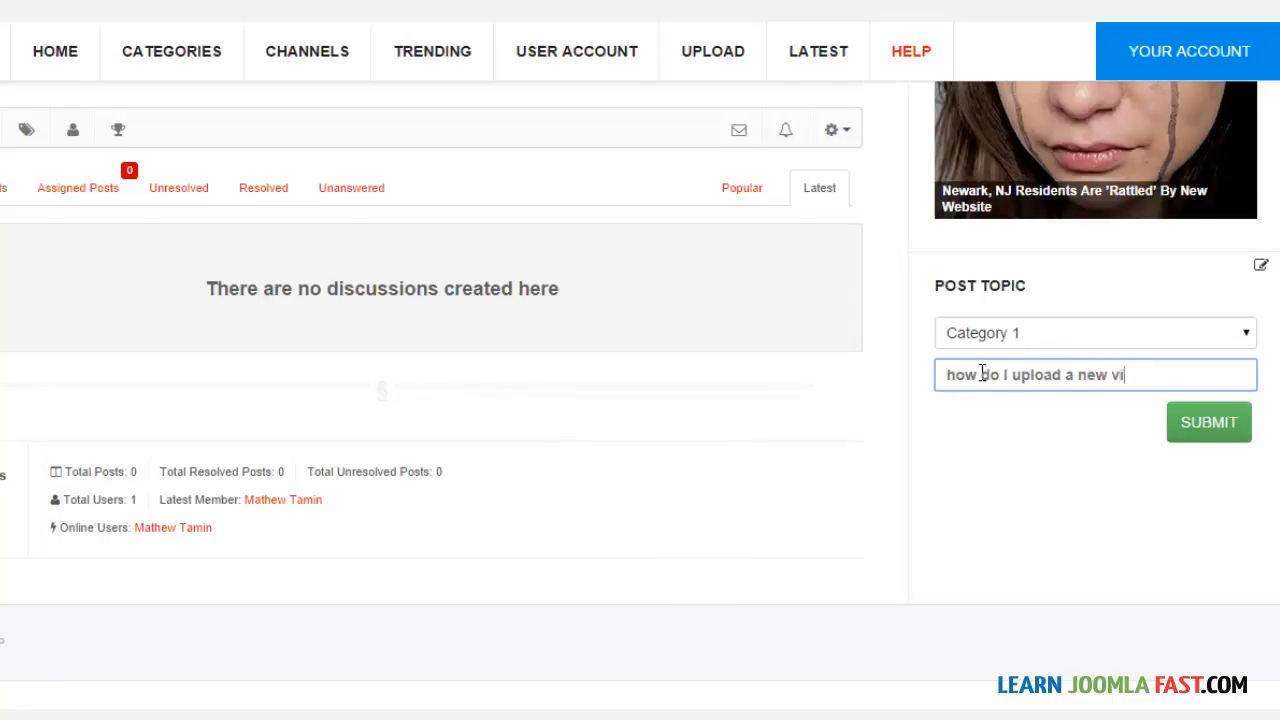
pyautogui.click(1205, 424)
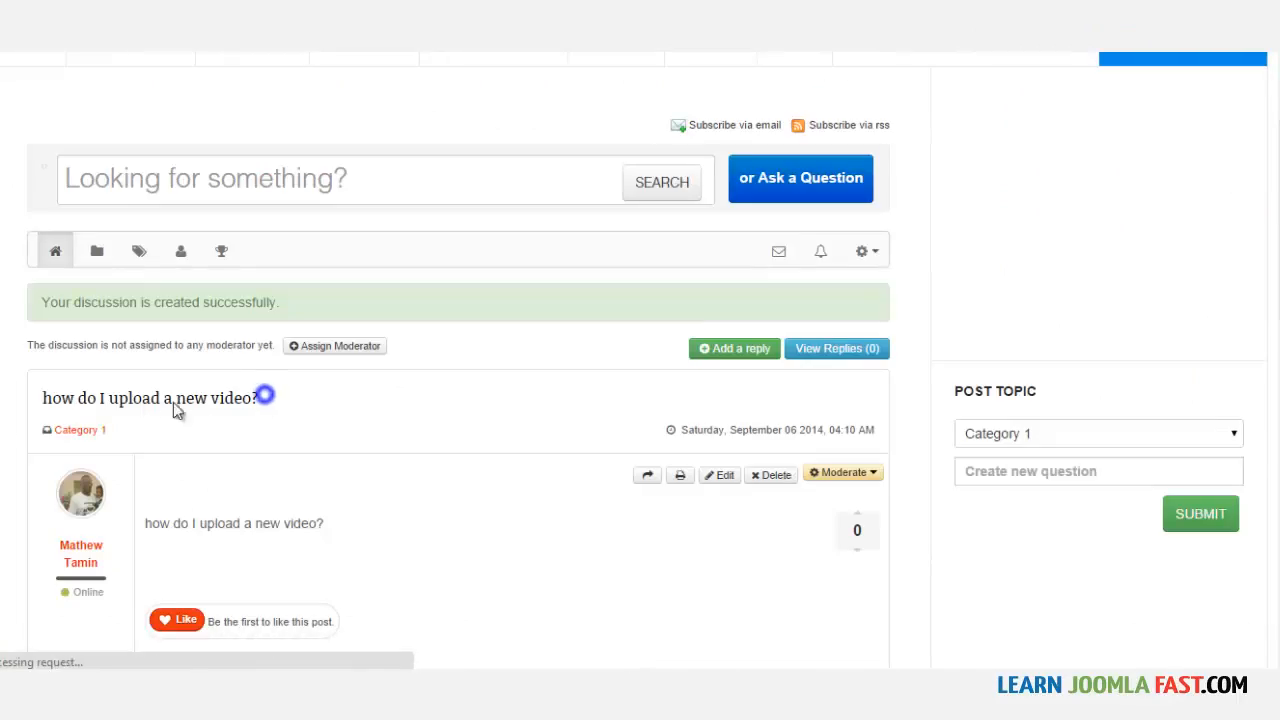
# - Refresh the new discussion's page and examine the post together with the Post Topic module beside it
pyautogui.scroll(-5, 330, 358)
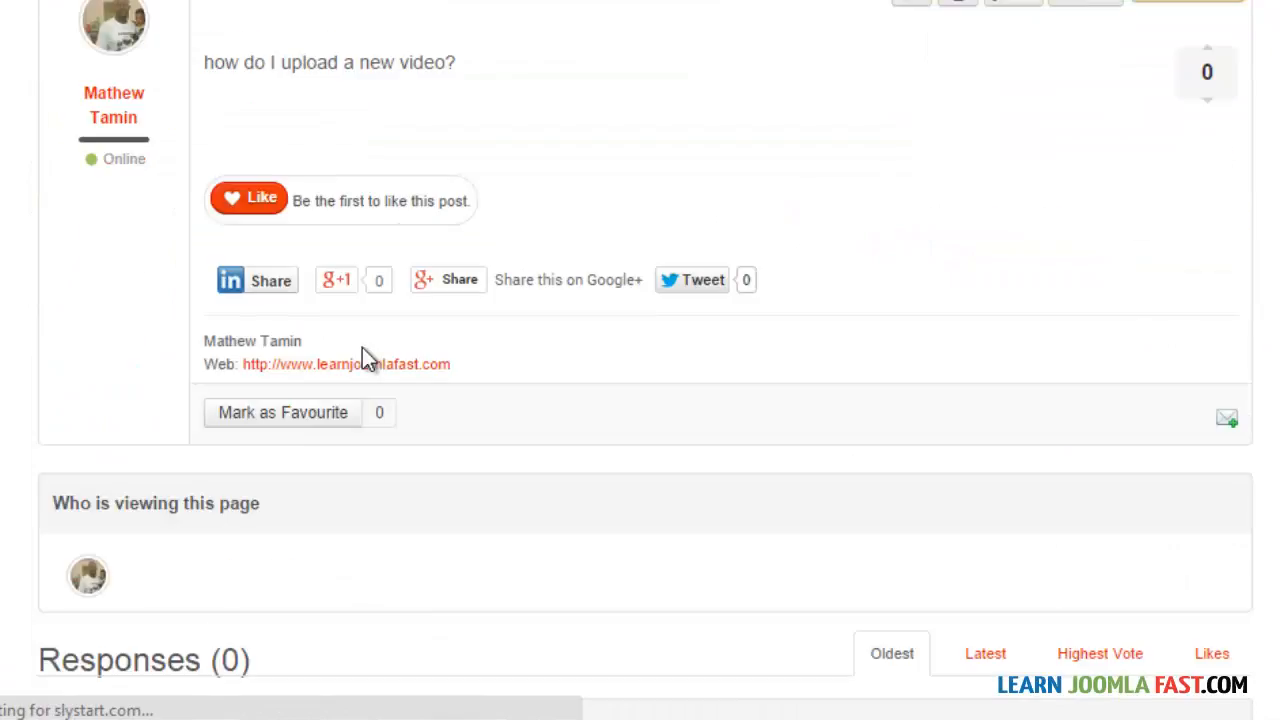
pyautogui.scroll(2, 180, 349)
pyautogui.press('F5')
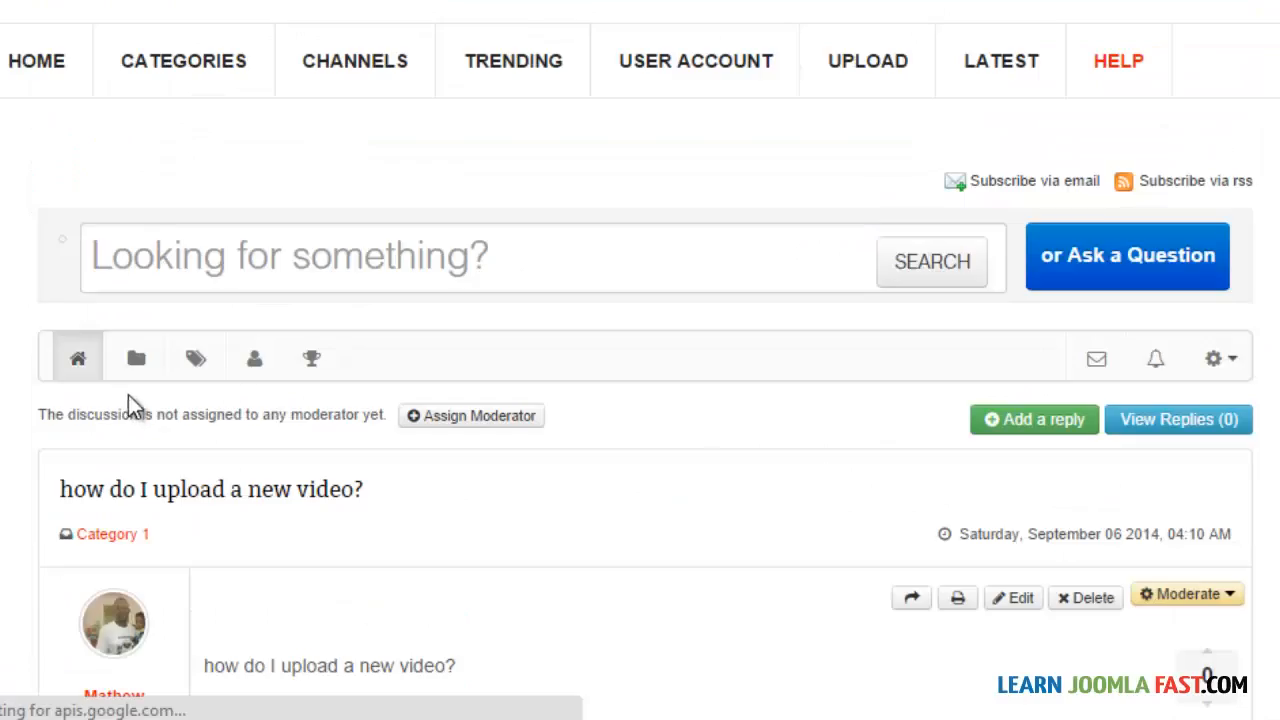
pyautogui.scroll(-2, 531, 338)
pyautogui.scroll(-4, 715, 354)
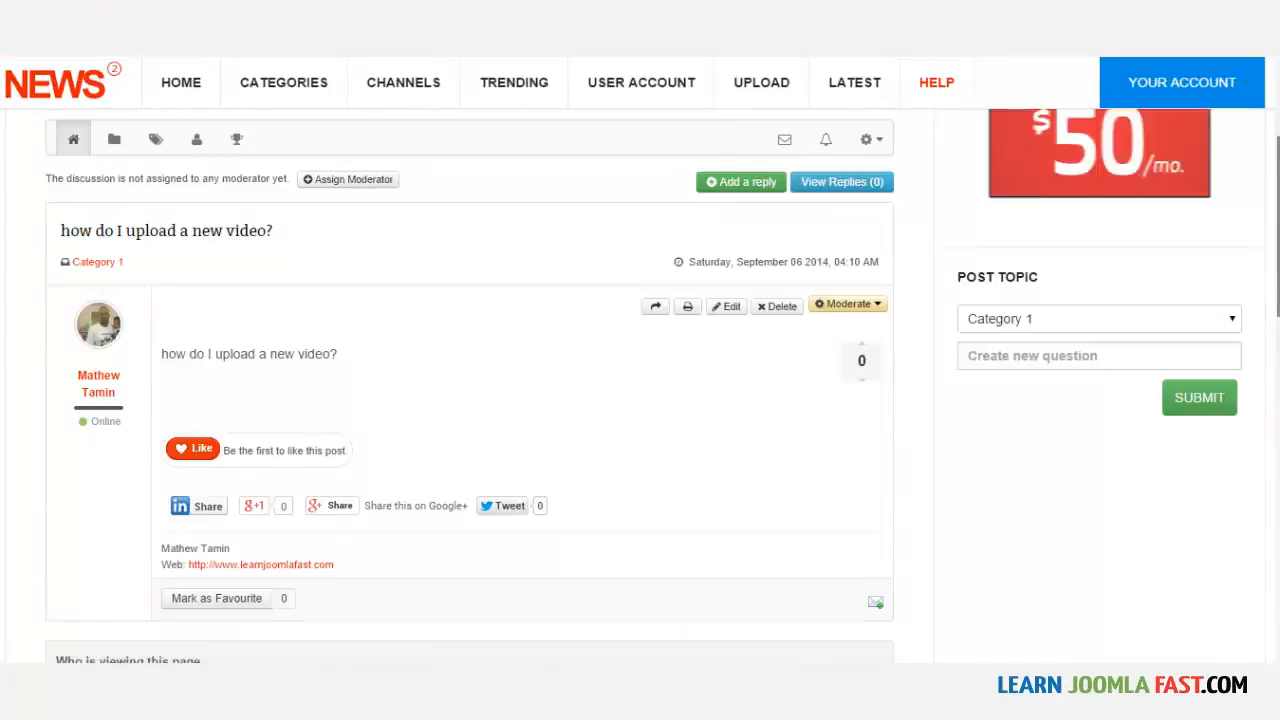
pyautogui.scroll(2, 283, 451)
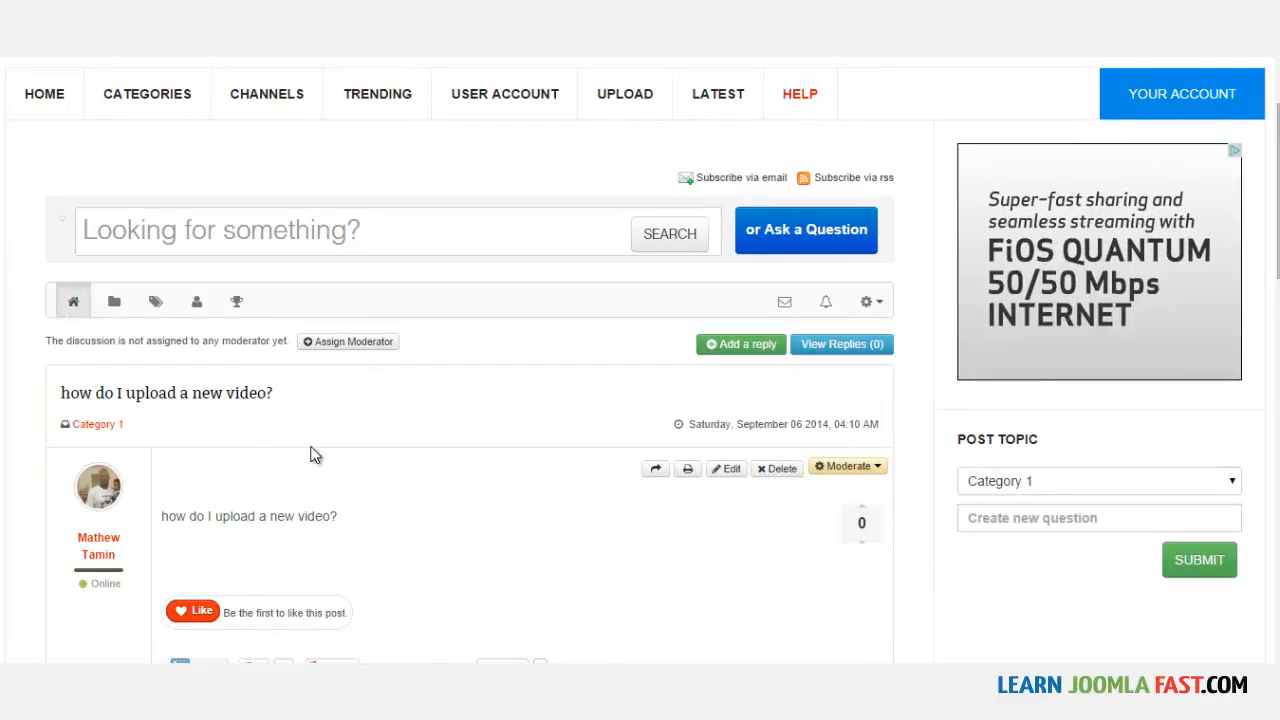
pyautogui.scroll(-2, 310, 455)
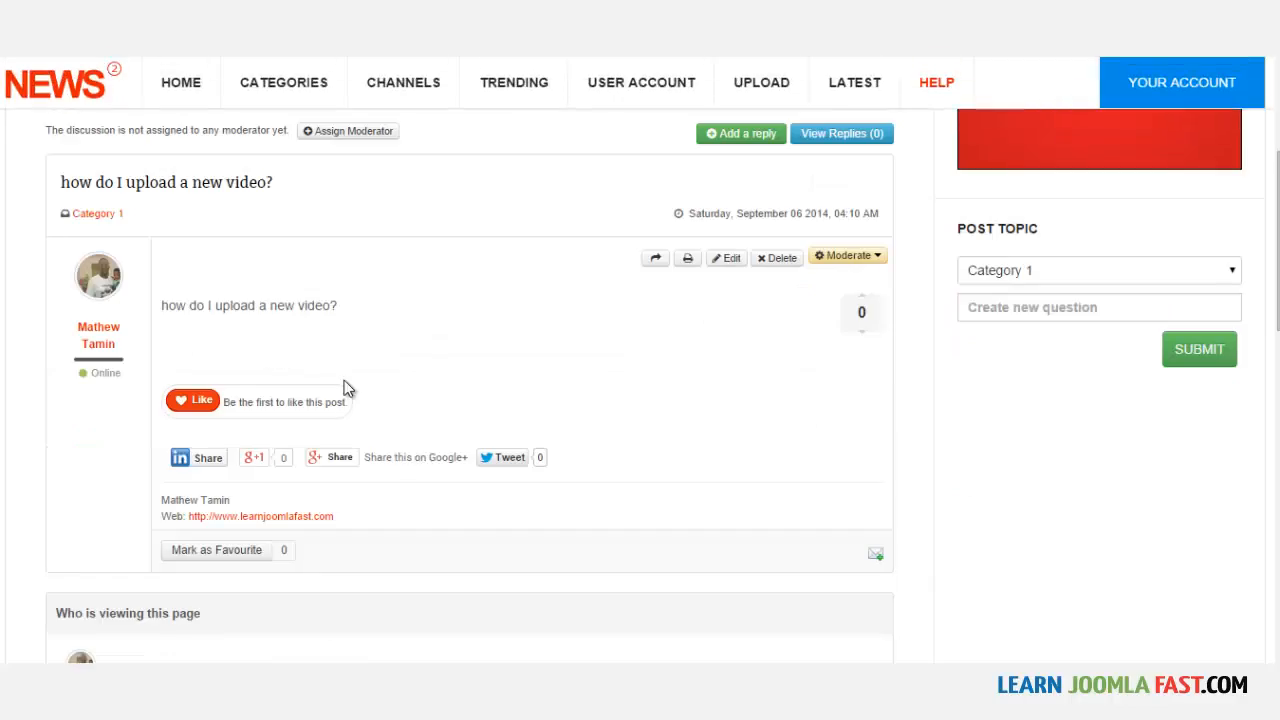
# - Return to the Help page's discussion list and check the category choices offered by the Post Topic module
pyautogui.scroll(2, 347, 388)
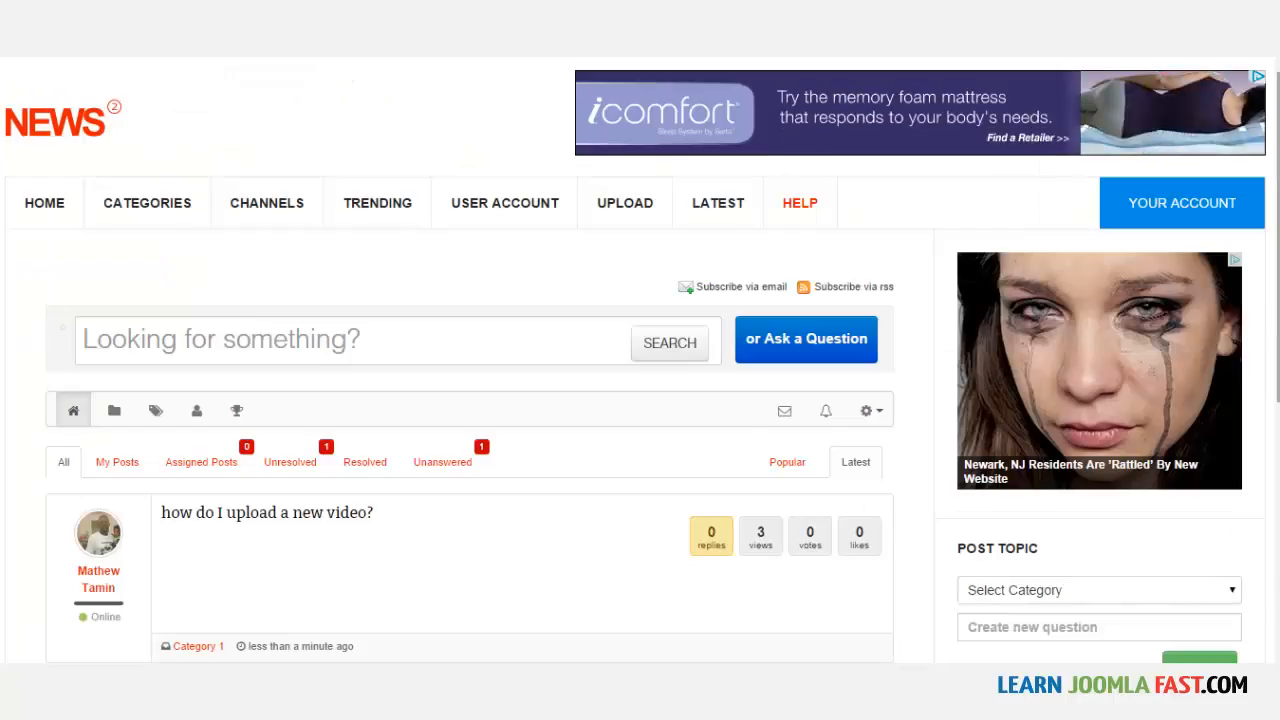
pyautogui.scroll(-2, 470, 400)
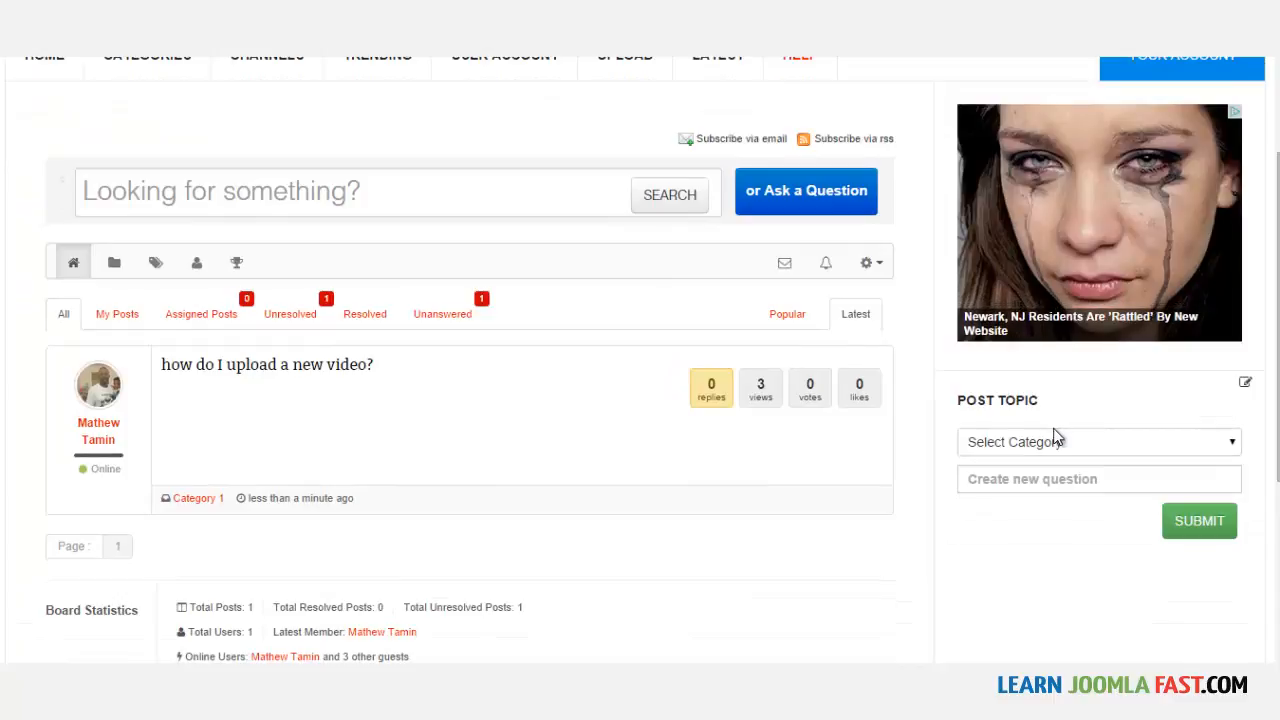
pyautogui.click(1110, 451)
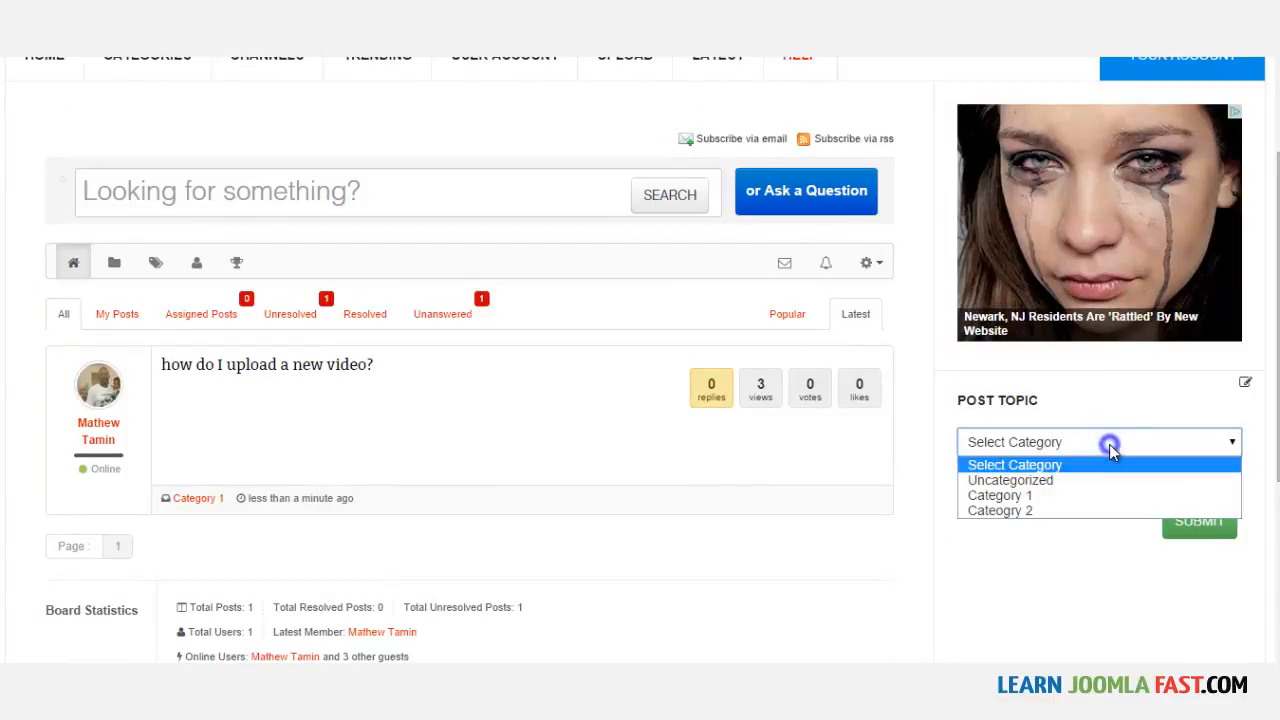
pyautogui.click(1109, 445)
pyautogui.moveTo(1278, 408); pyautogui.dragTo(1278, 394)
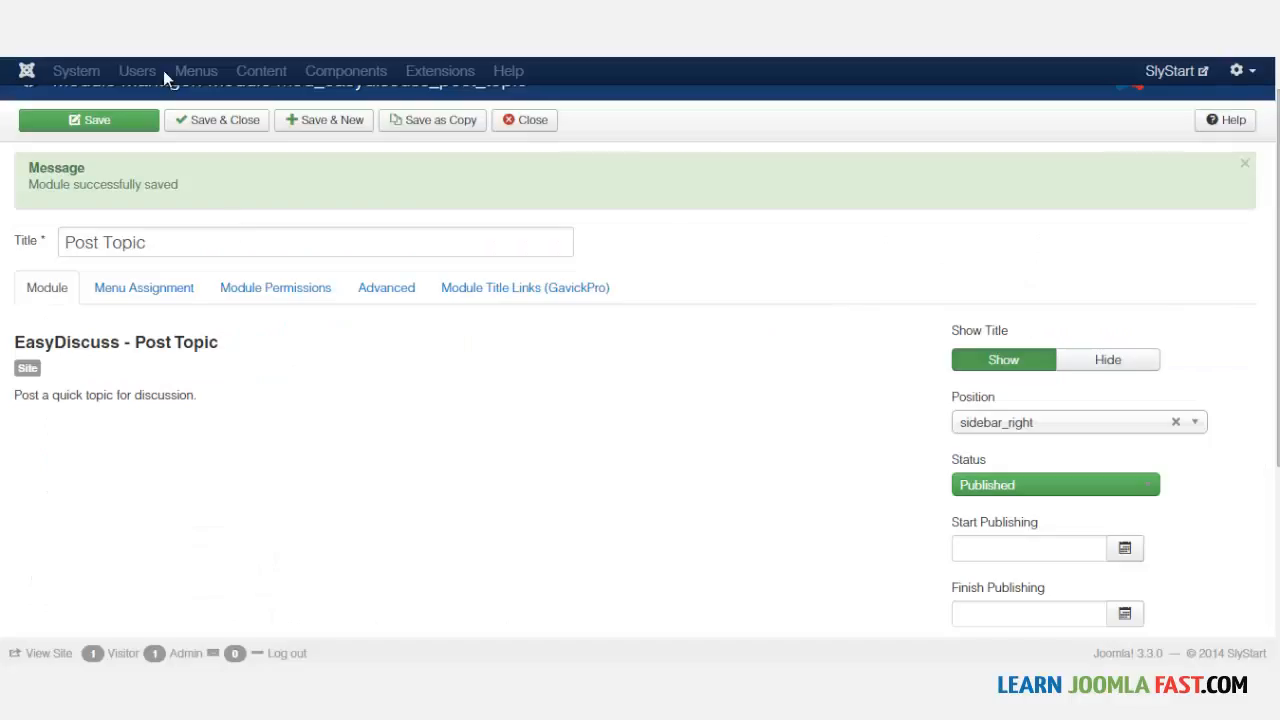
# - In the Joomla administrator, select 1. Popular Videos as the Post Topic module's ordering, and save and close the module
pyautogui.scroll(-3, 1278, 465)
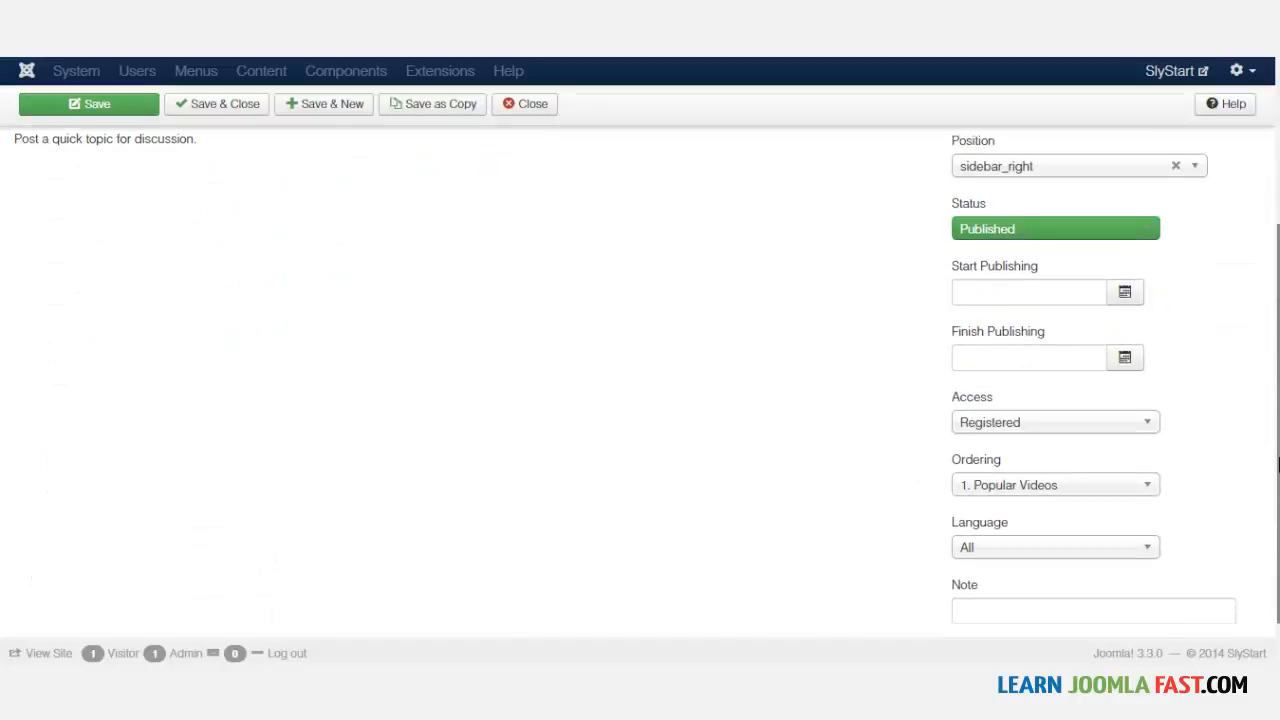
pyautogui.click(1040, 485)
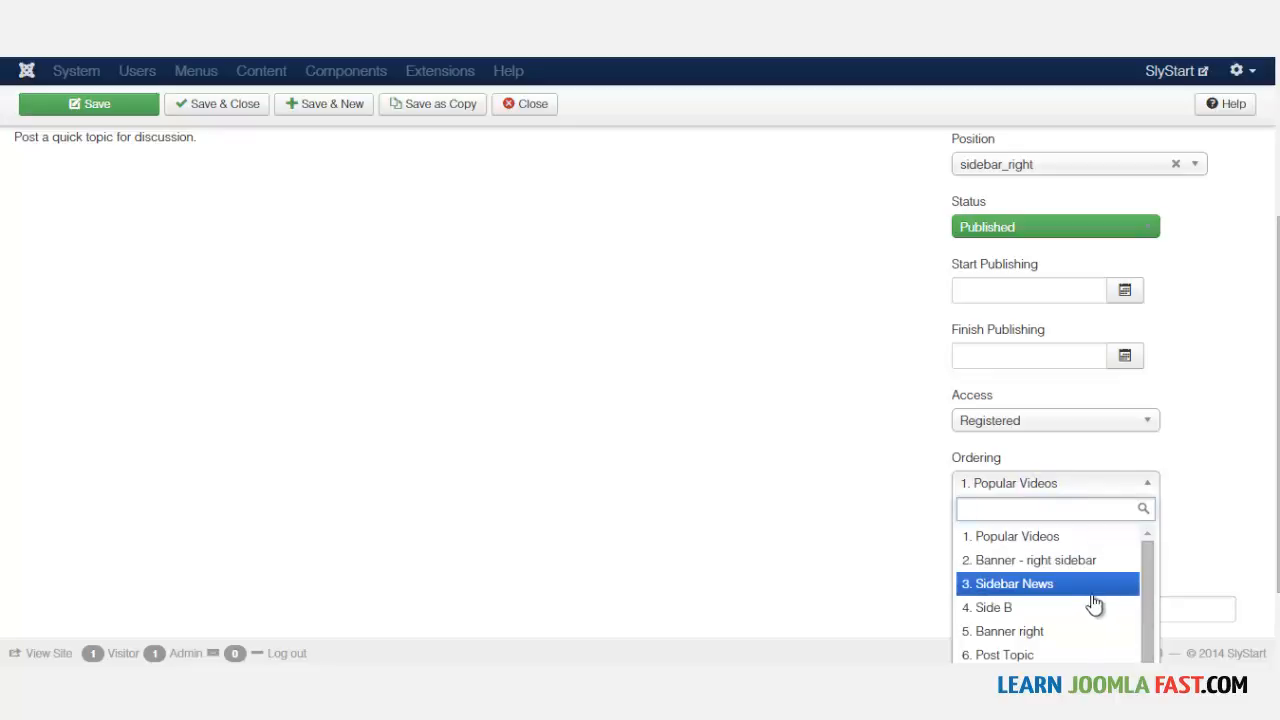
pyautogui.click(1045, 537)
pyautogui.scroll(2, 1045, 537)
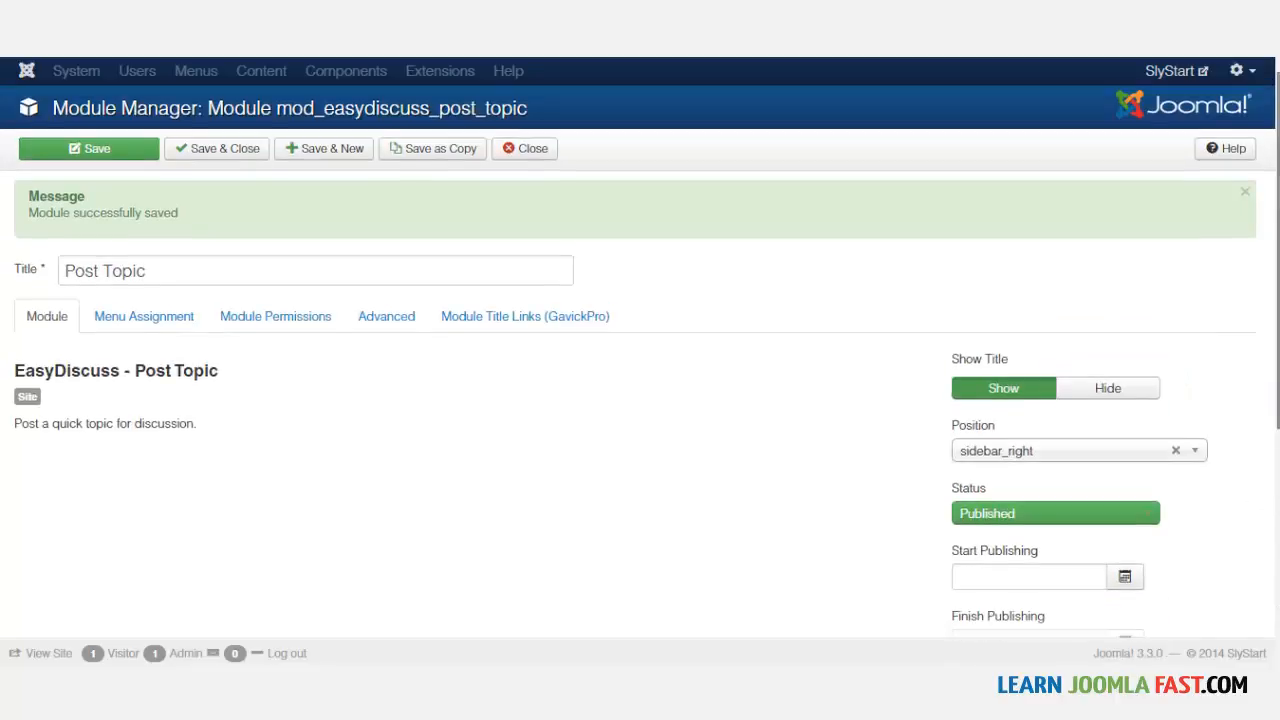
pyautogui.click(220, 158)
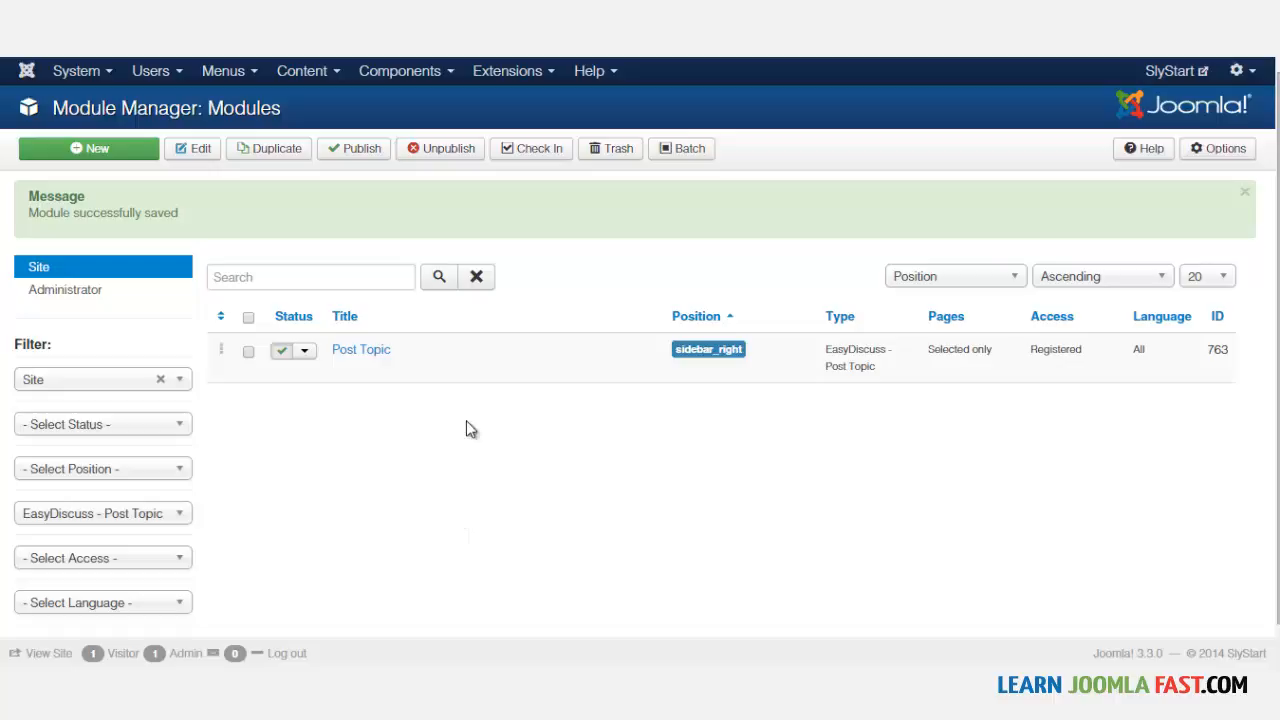
pyautogui.scroll(-1, 466, 428)
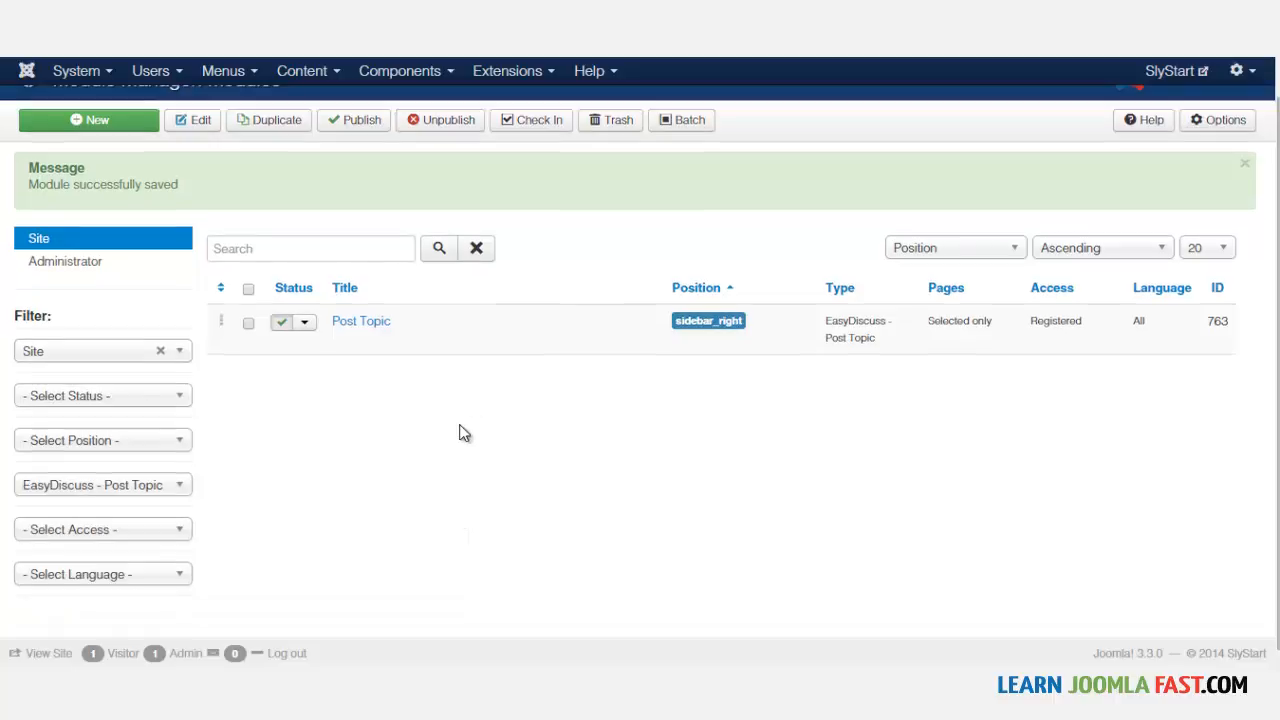
# - Filter the module list by the EasyDiscuss - Leaderboard type and open that module for editing
pyautogui.click(162, 490)
pyautogui.scroll(-1, 357, 466)
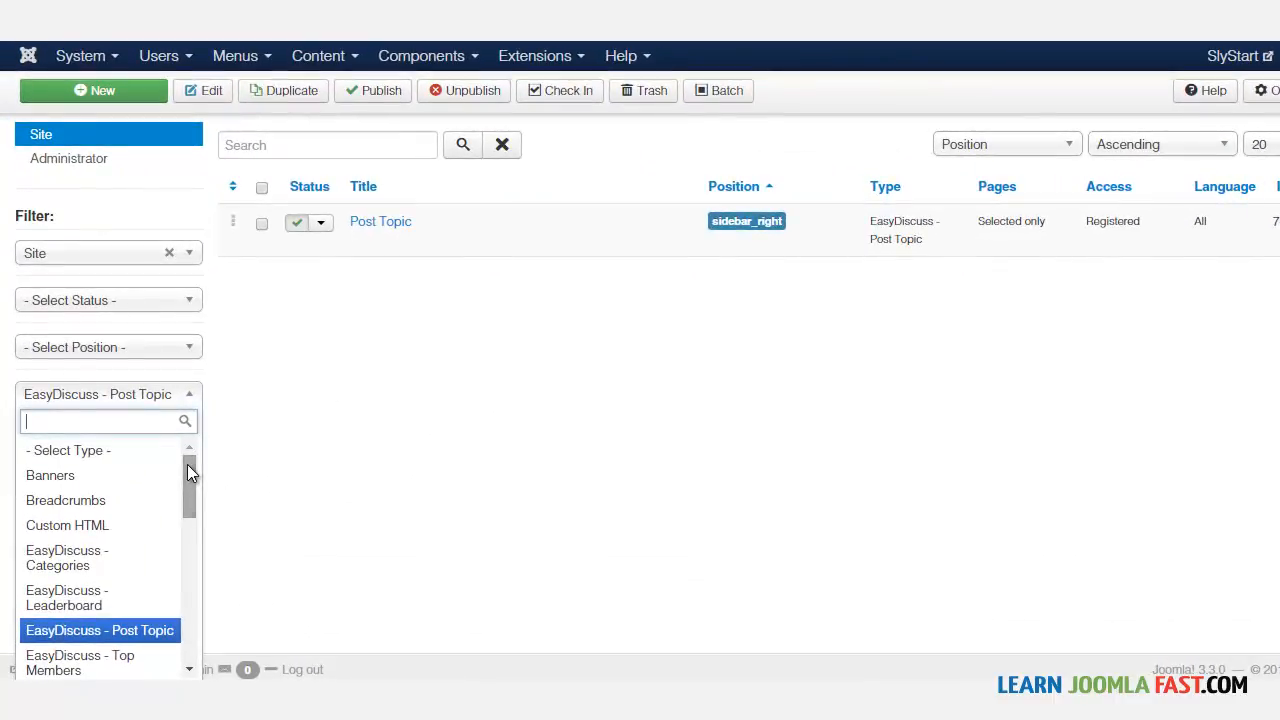
pyautogui.moveTo(187, 464); pyautogui.dragTo(188, 486)
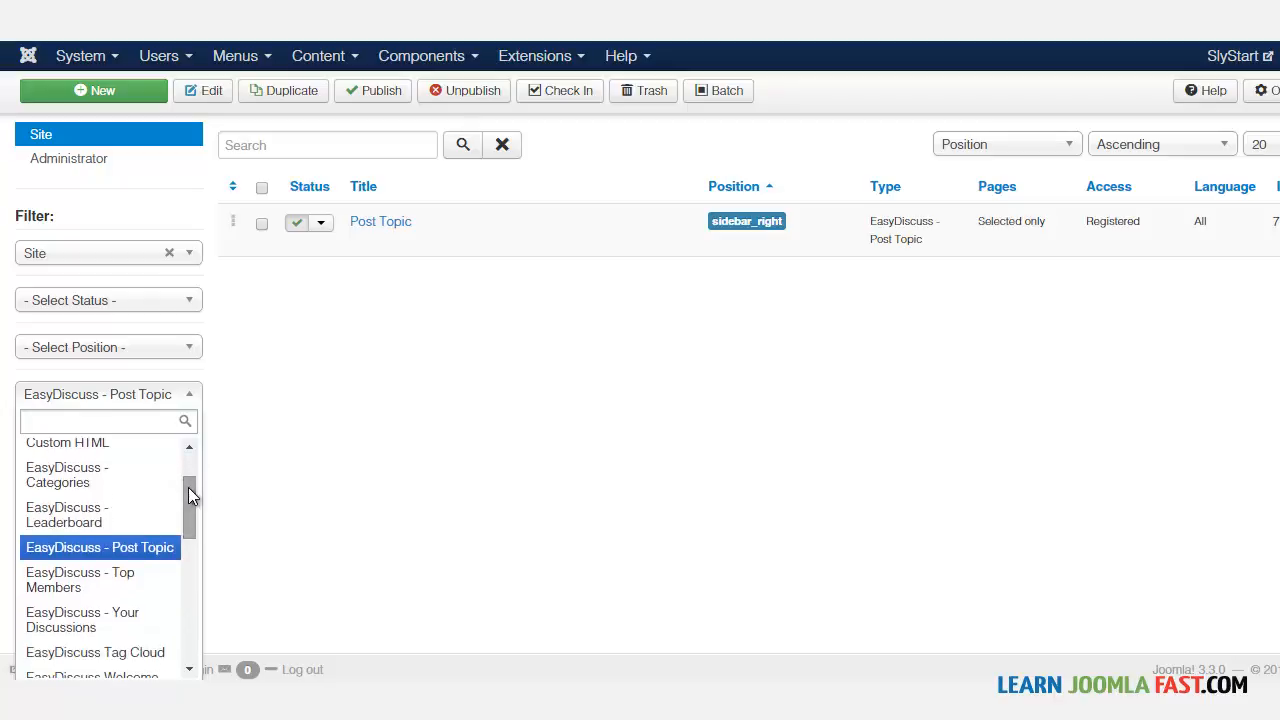
pyautogui.click(81, 527)
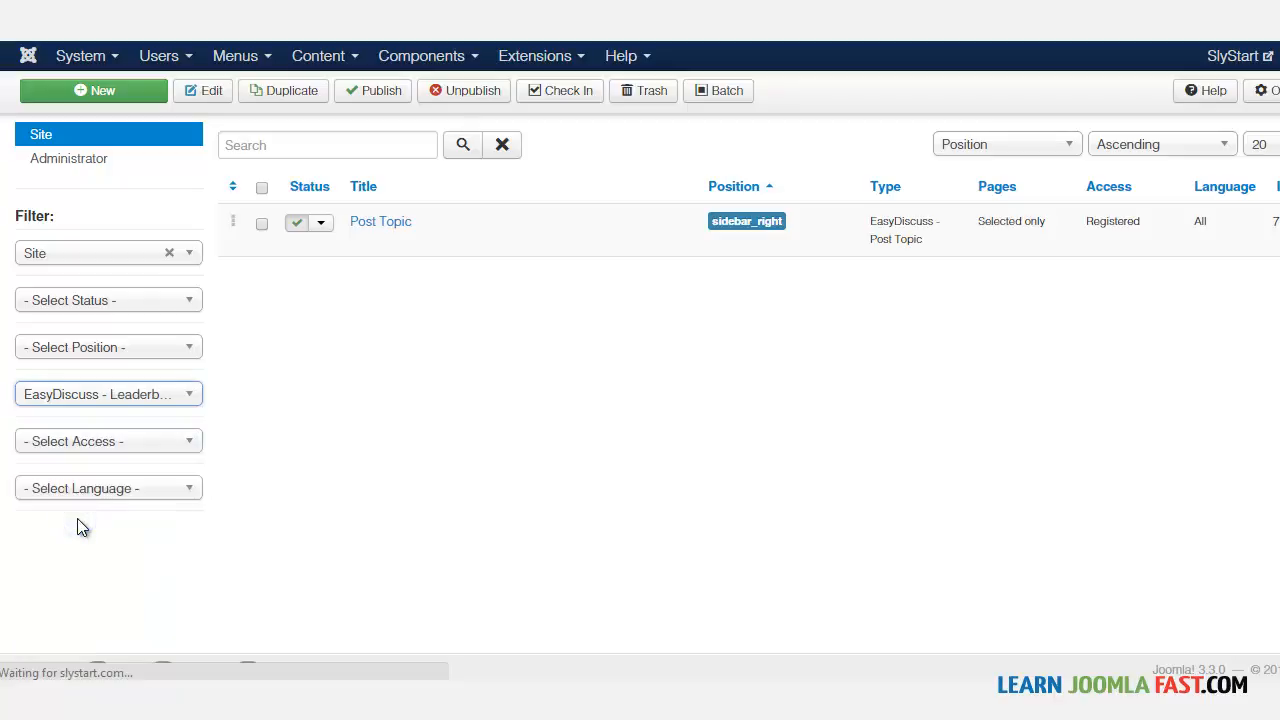
pyautogui.click(390, 272)
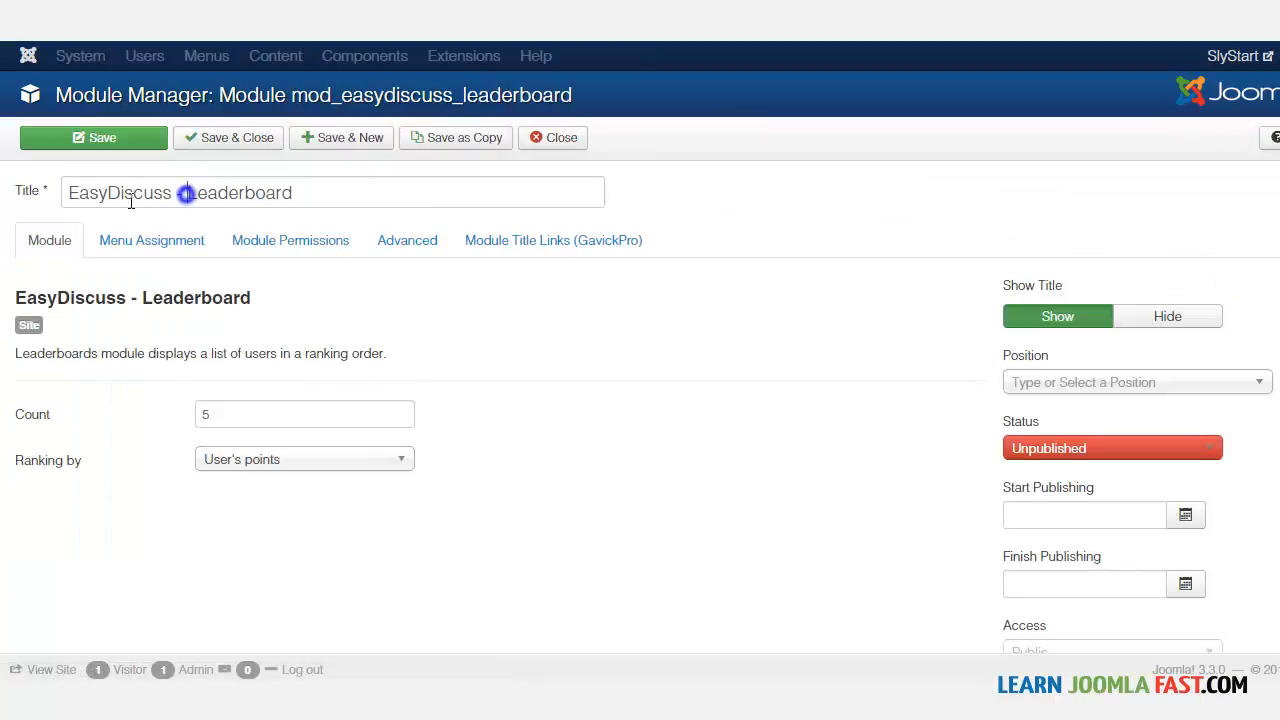
# - Shorten the module's title to Leaderboard and set its ranking to Total Posts
pyautogui.moveTo(186, 193); pyautogui.dragTo(64, 204)
pyautogui.press('BackSpace')
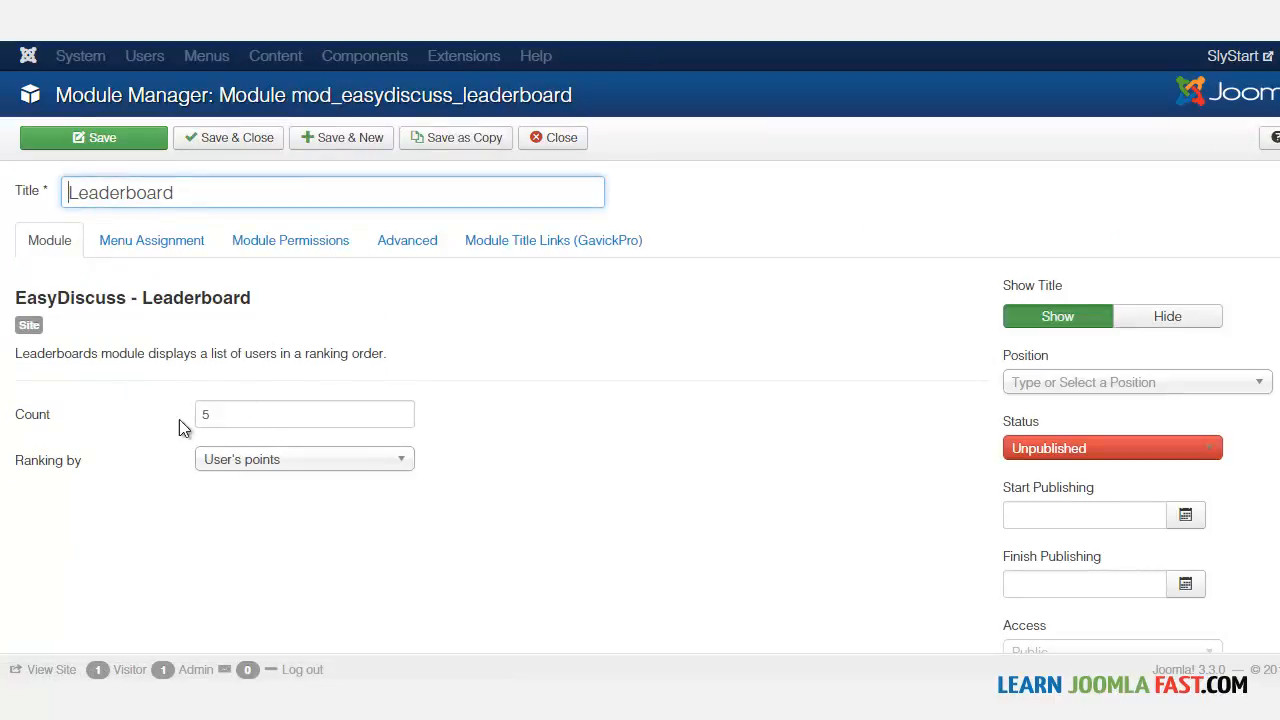
pyautogui.click(240, 417)
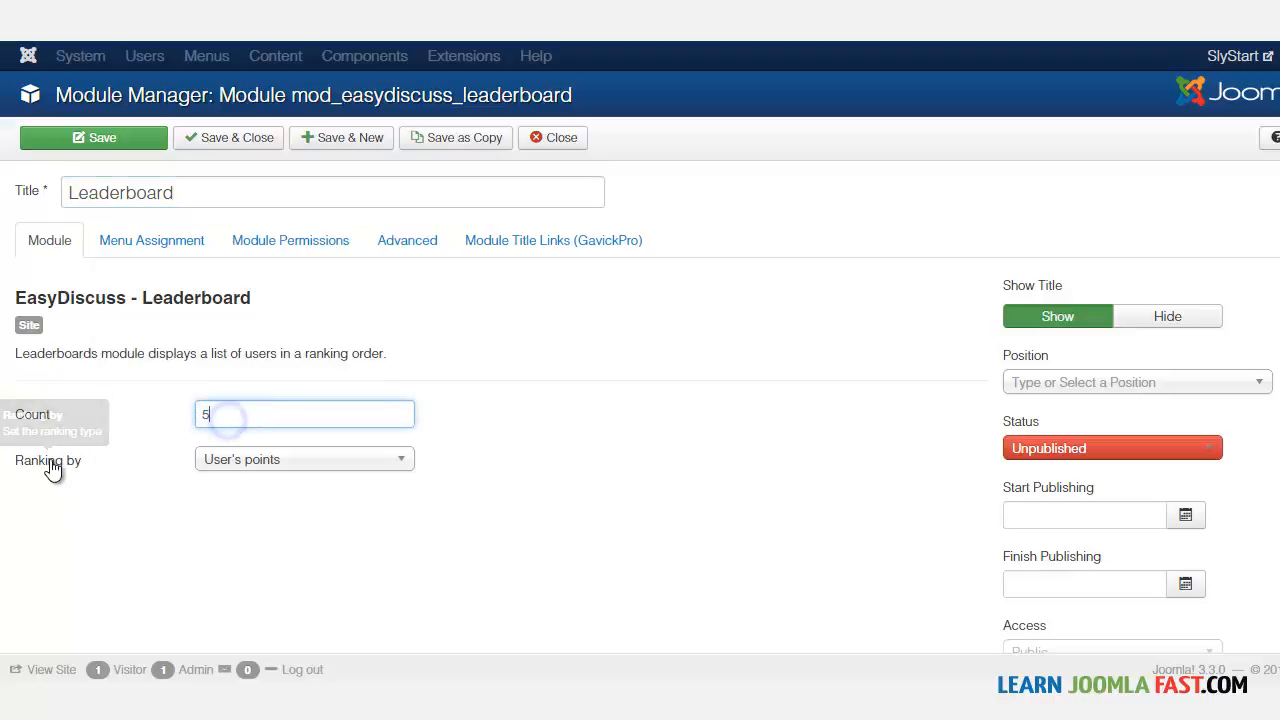
pyautogui.click(277, 470)
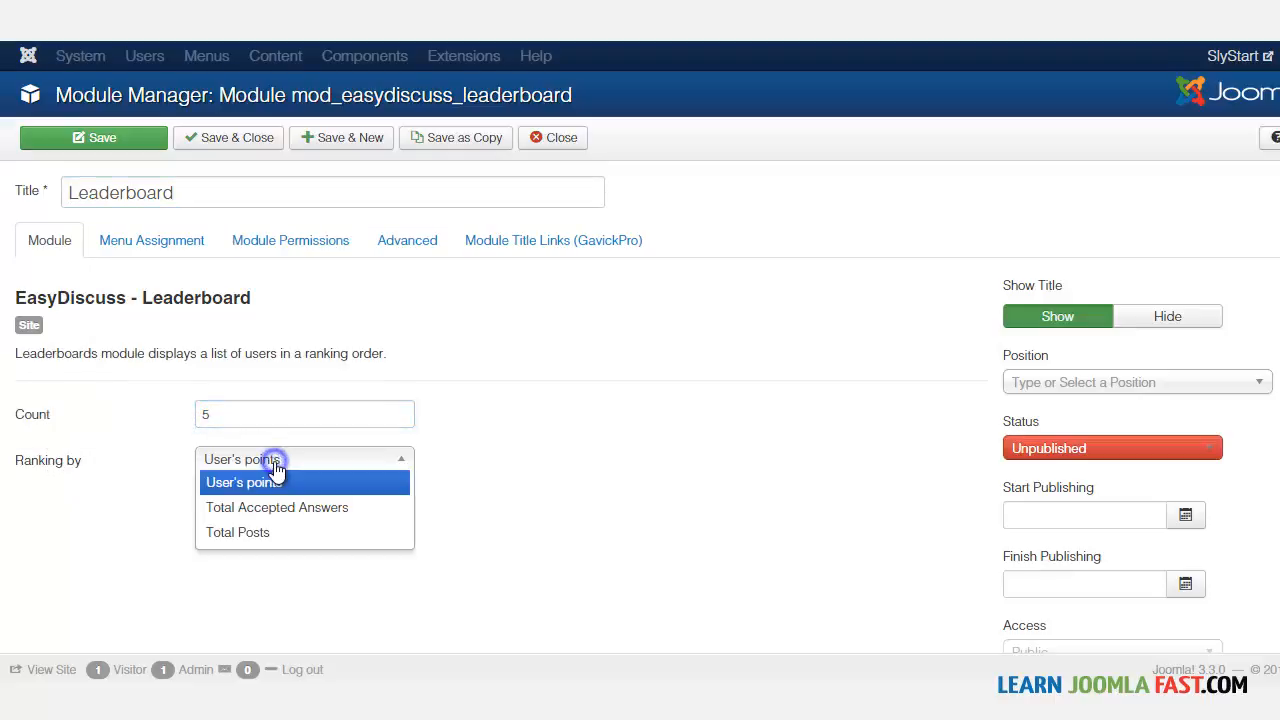
pyautogui.click(267, 537)
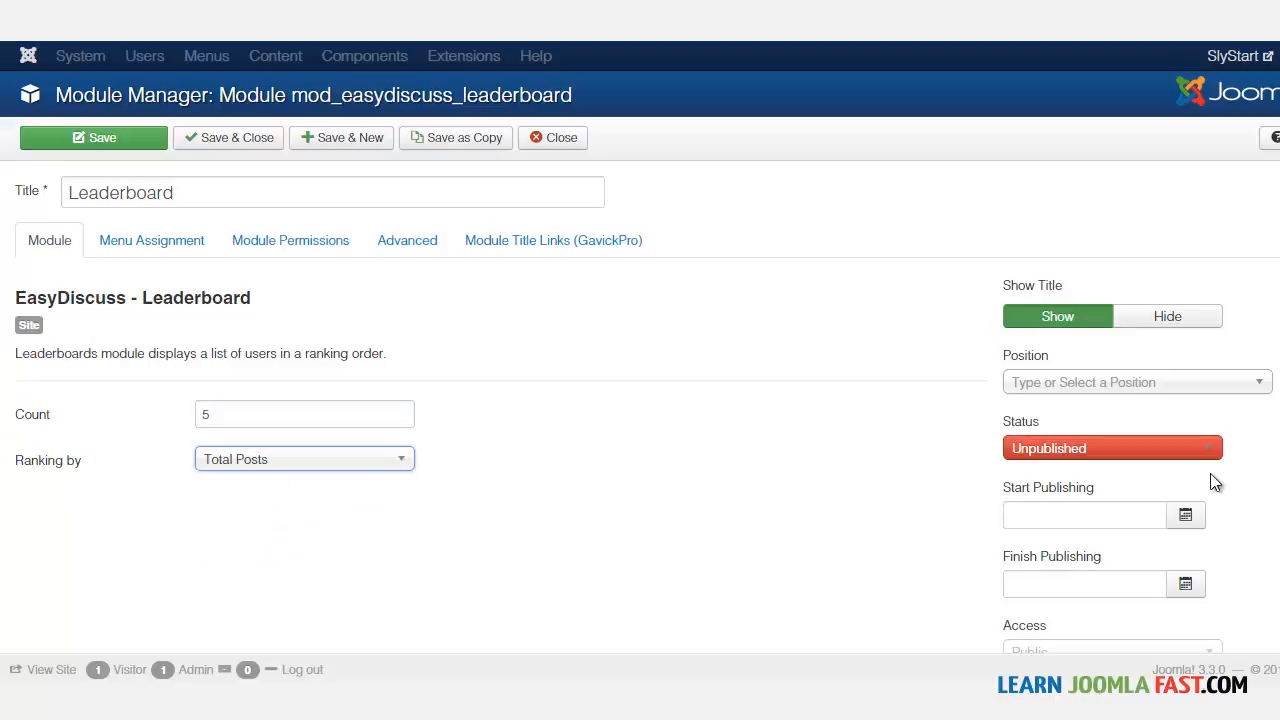
# - Set the Leaderboard module's status to Published and its position to Sidebar Right [sidebar_right]
pyautogui.click(1175, 452)
pyautogui.click(1113, 469)
pyautogui.click(1111, 447)
pyautogui.click(1108, 382)
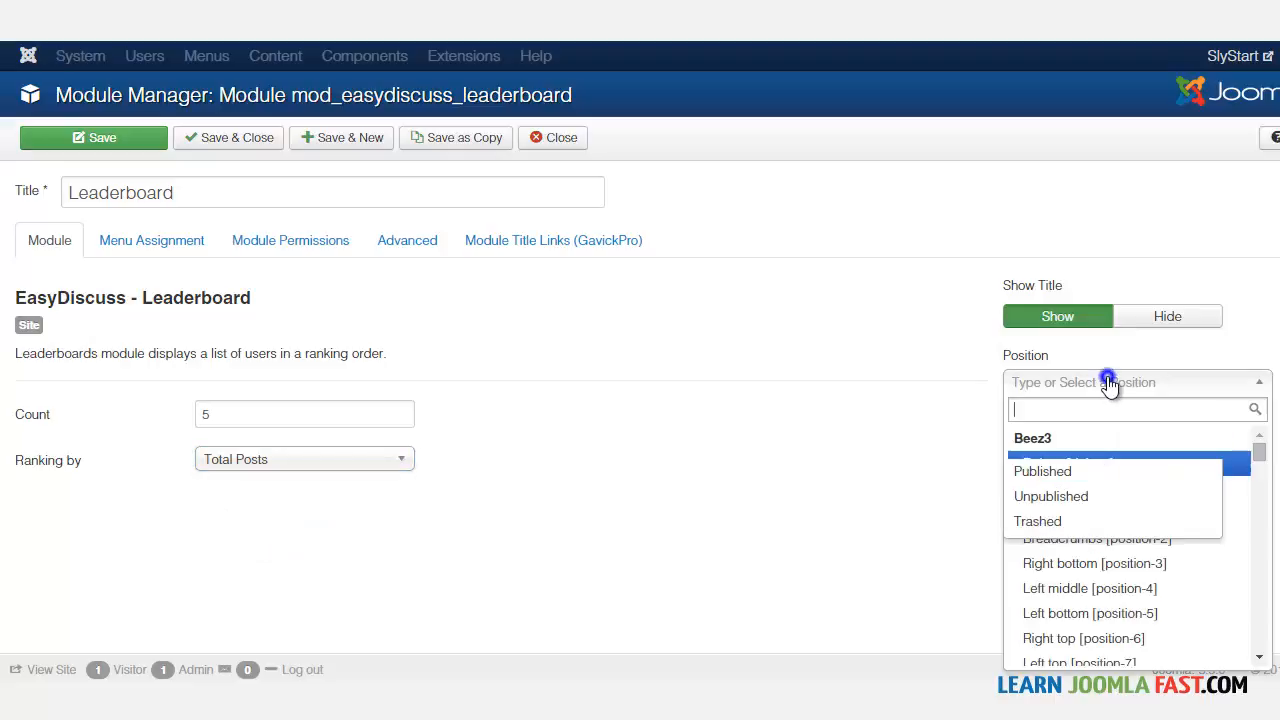
pyautogui.write('side')
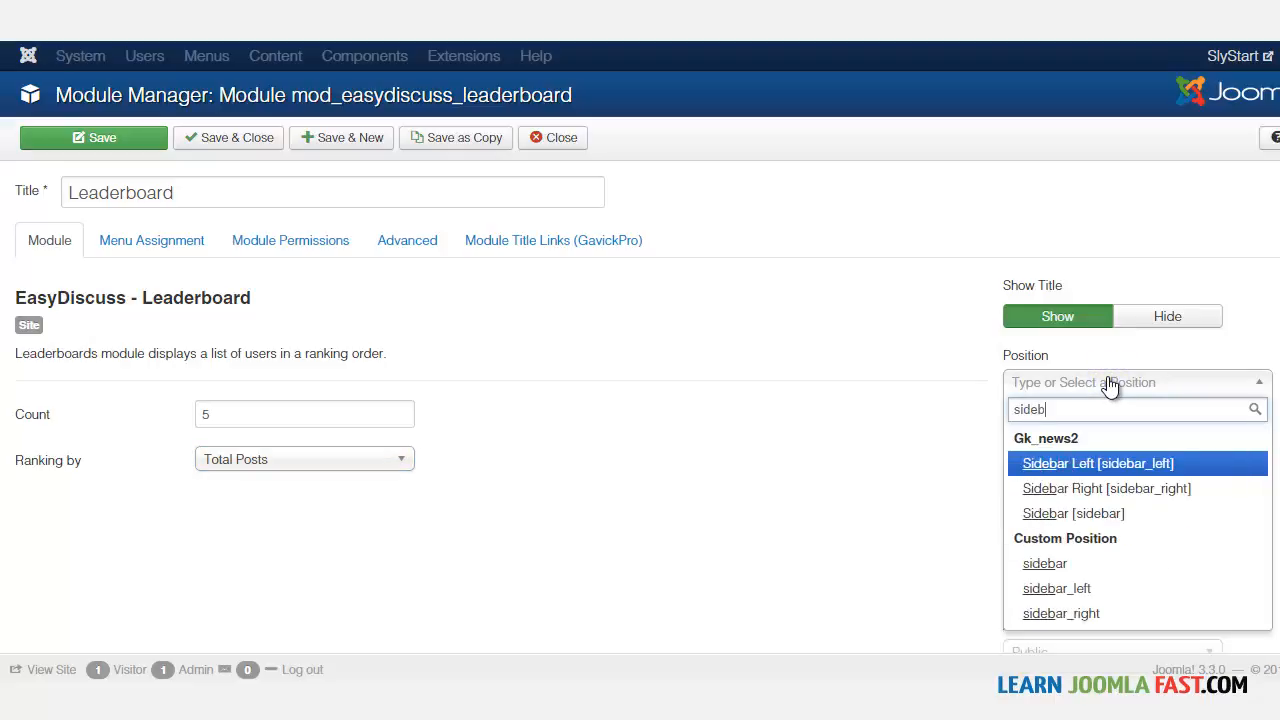
pyautogui.write('b')
pyautogui.click(1090, 488)
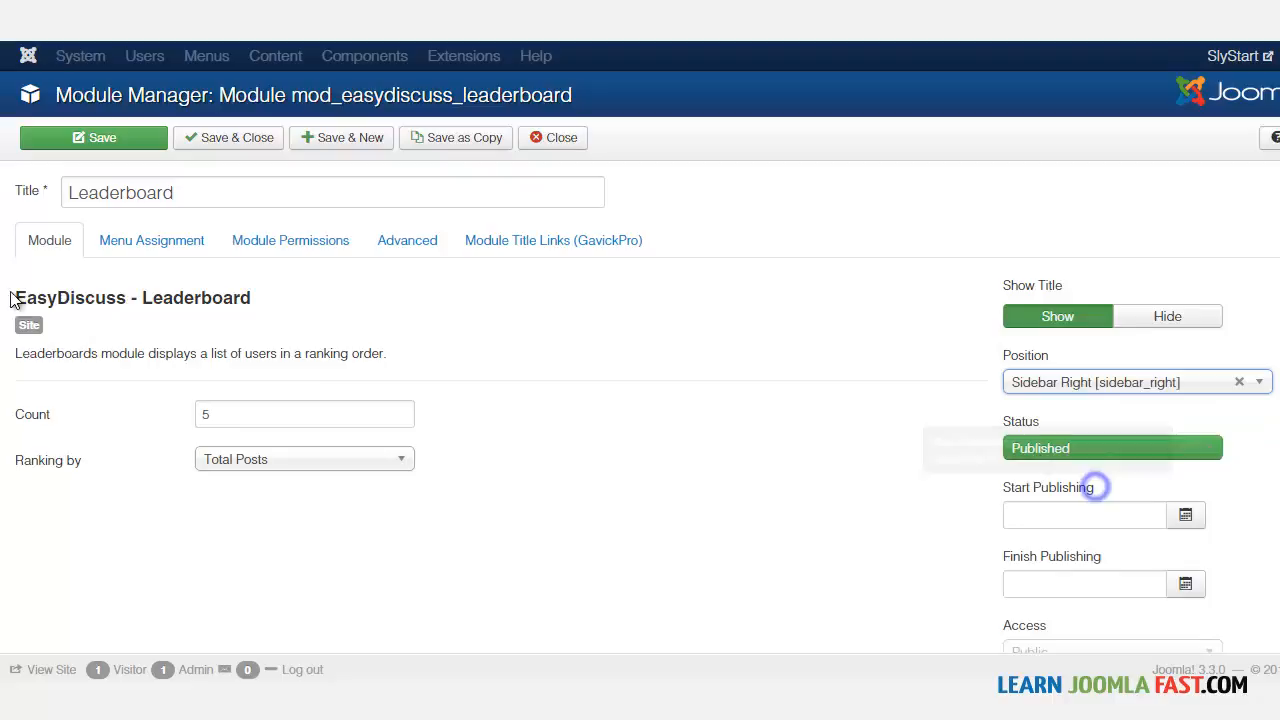
# - Assign the Leaderboard module only to the Help page of the Main Menu
pyautogui.click(125, 240)
pyautogui.click(232, 288)
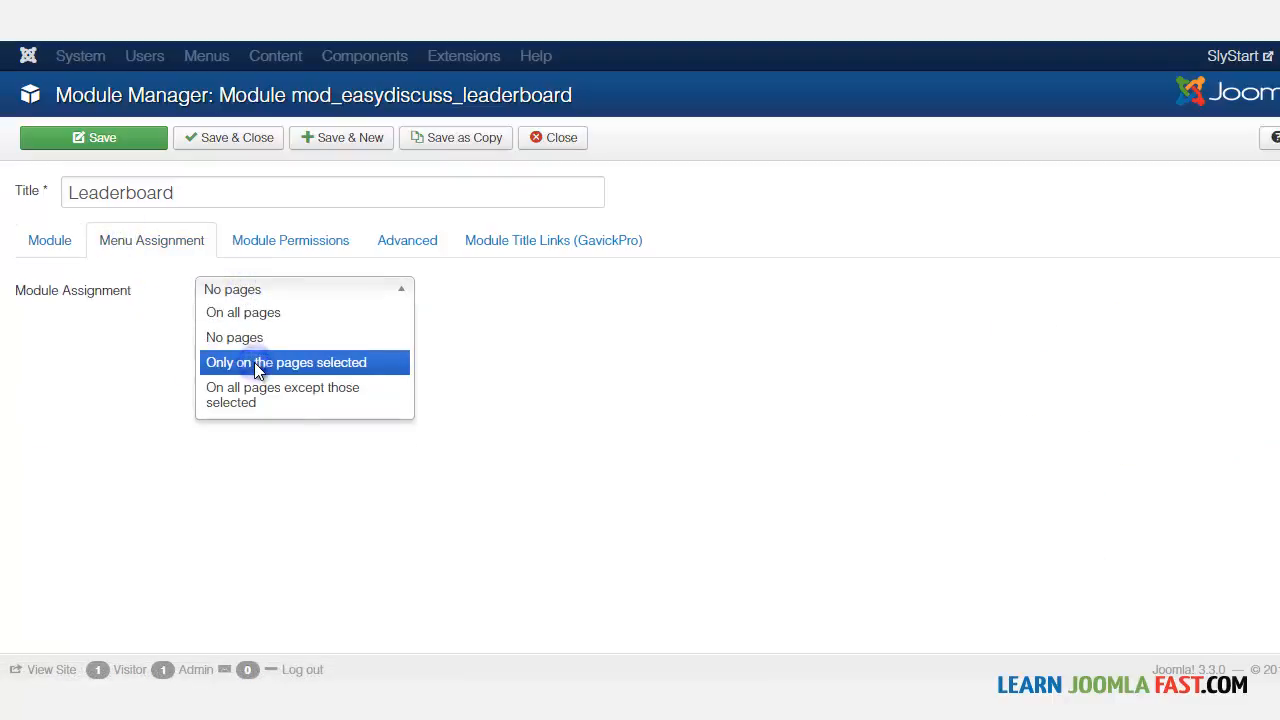
pyautogui.click(257, 363)
pyautogui.click(271, 342)
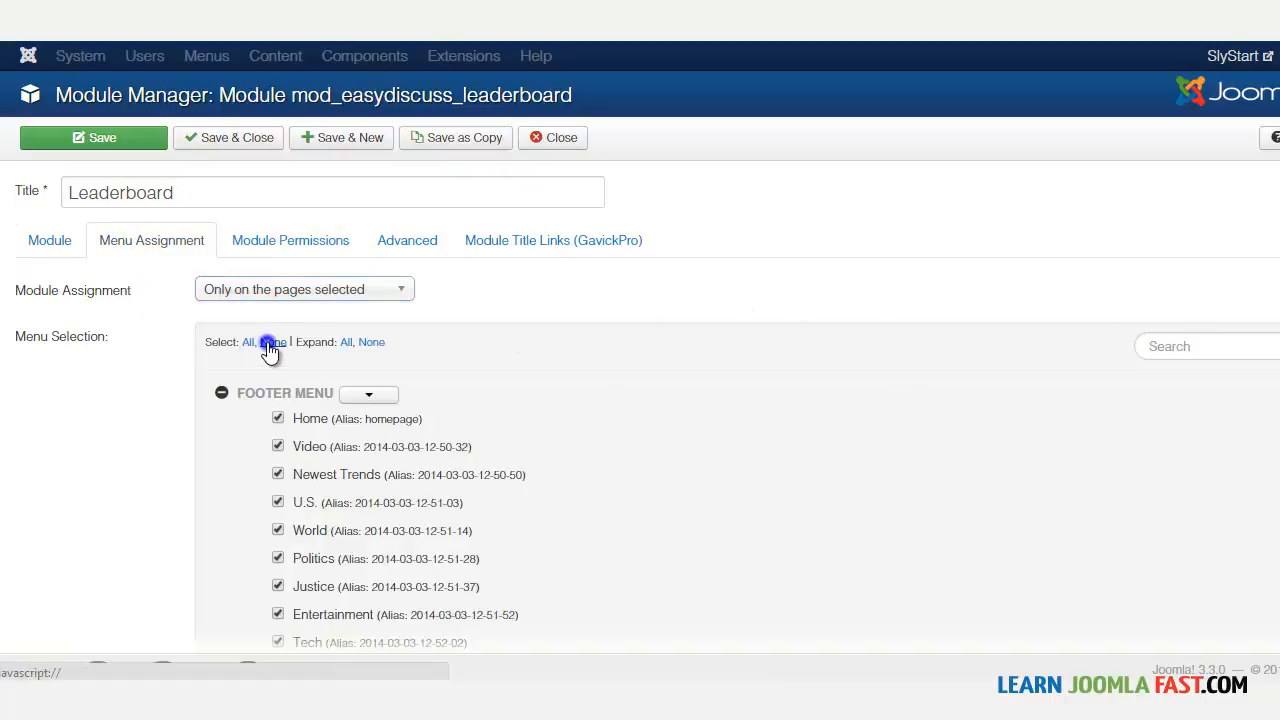
pyautogui.click(1234, 344)
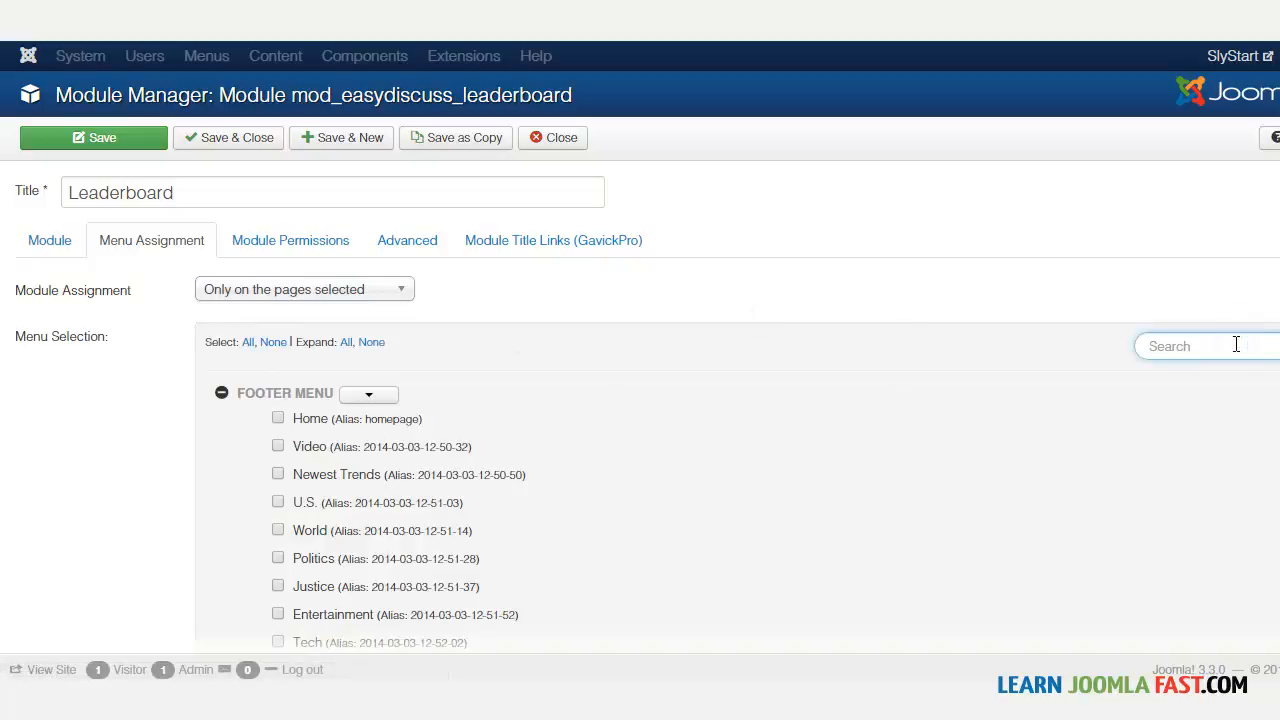
pyautogui.write('help')
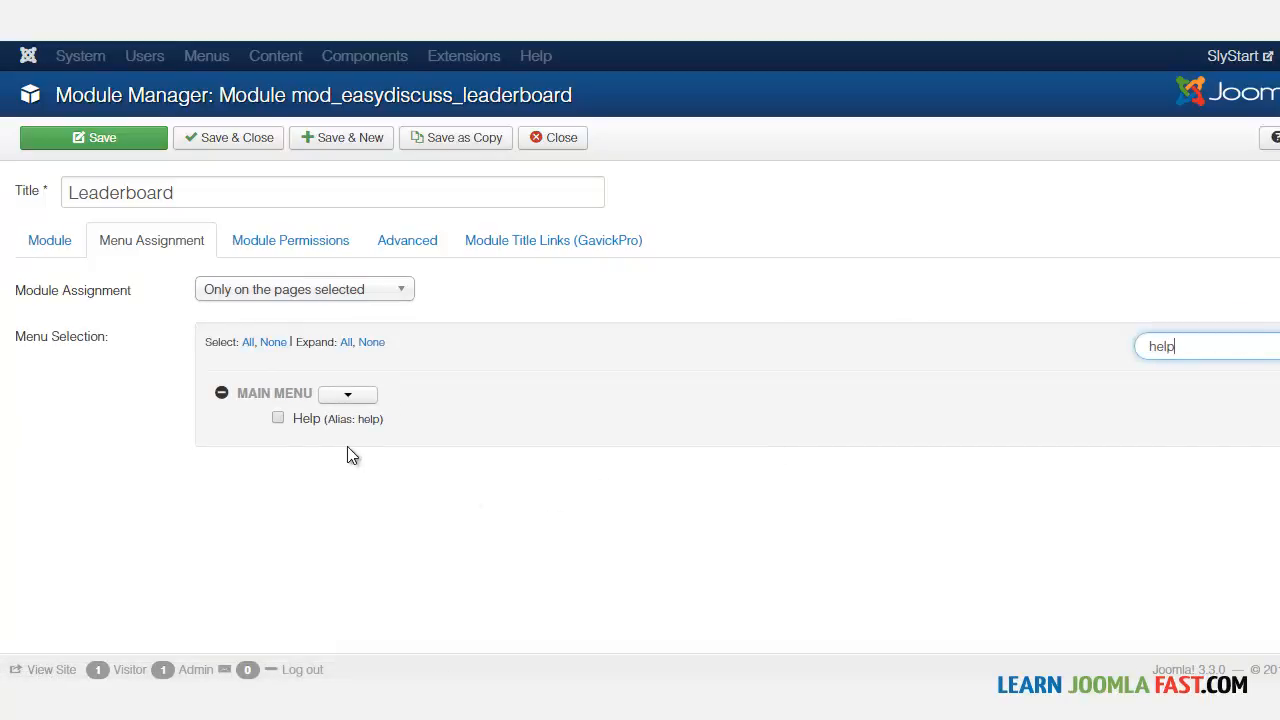
pyautogui.click(278, 419)
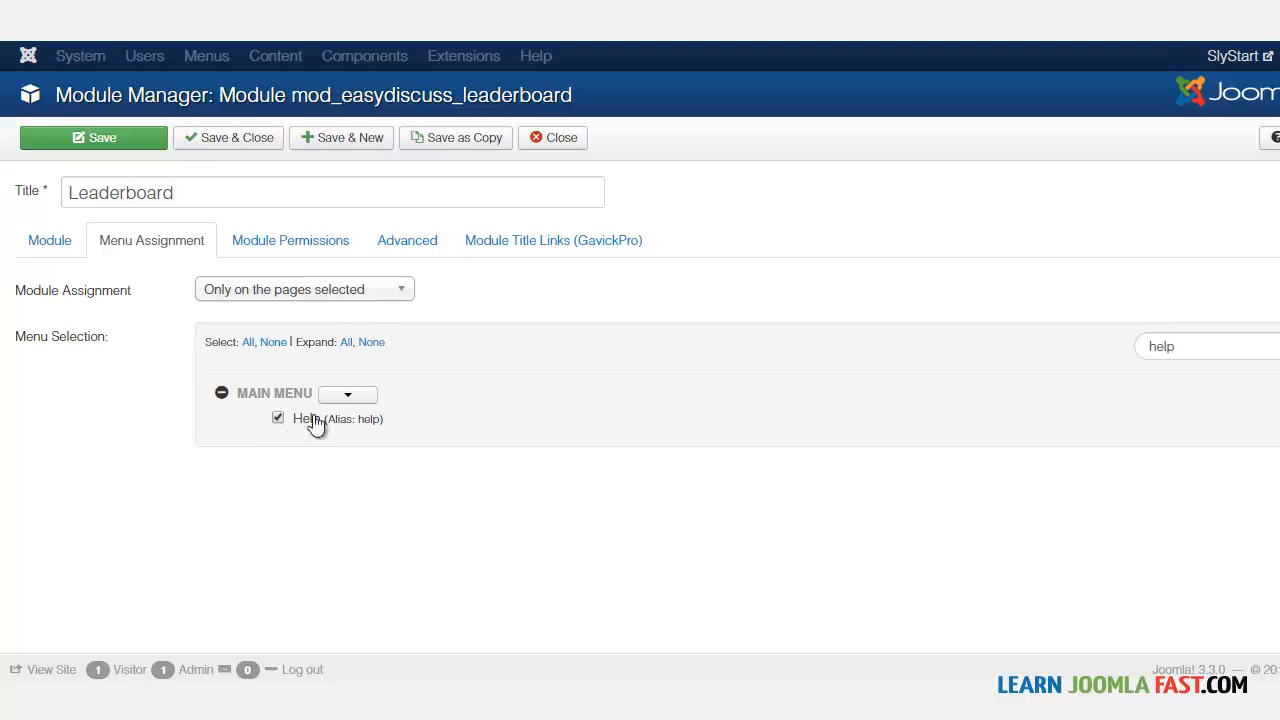
# - Give the Leaderboard module the class suffix light and save the module
pyautogui.click(412, 243)
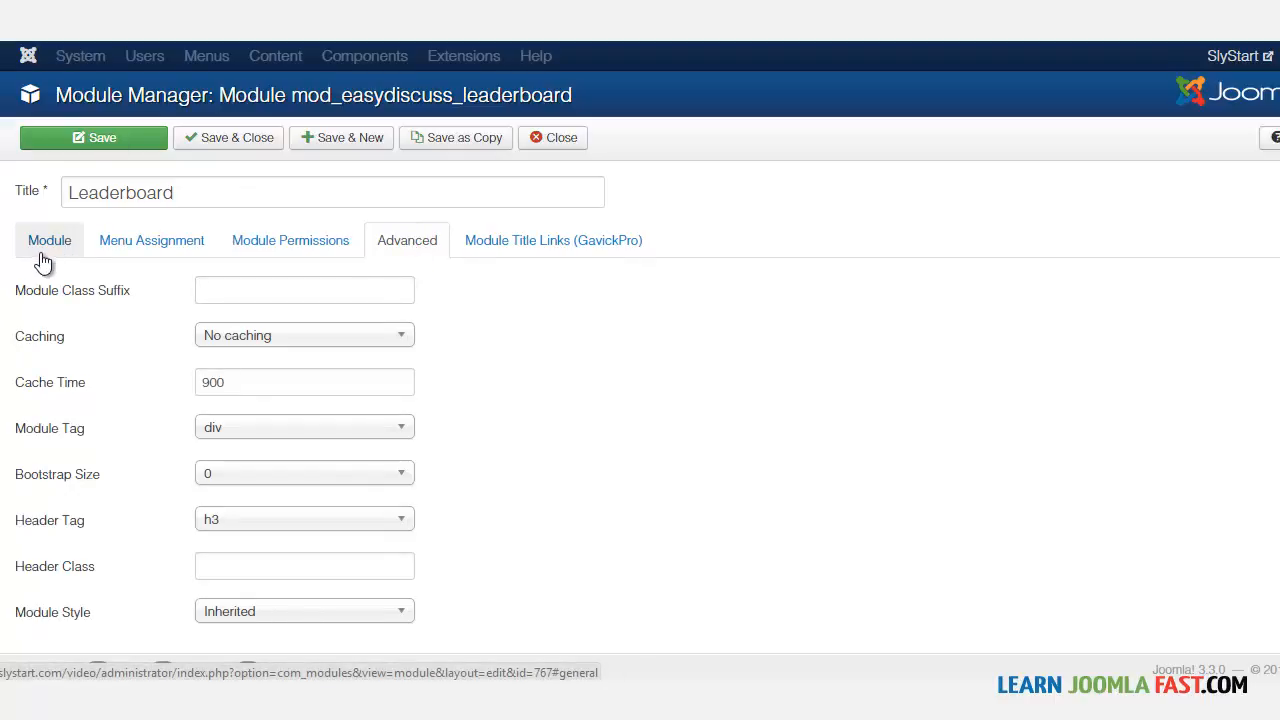
pyautogui.click(331, 297)
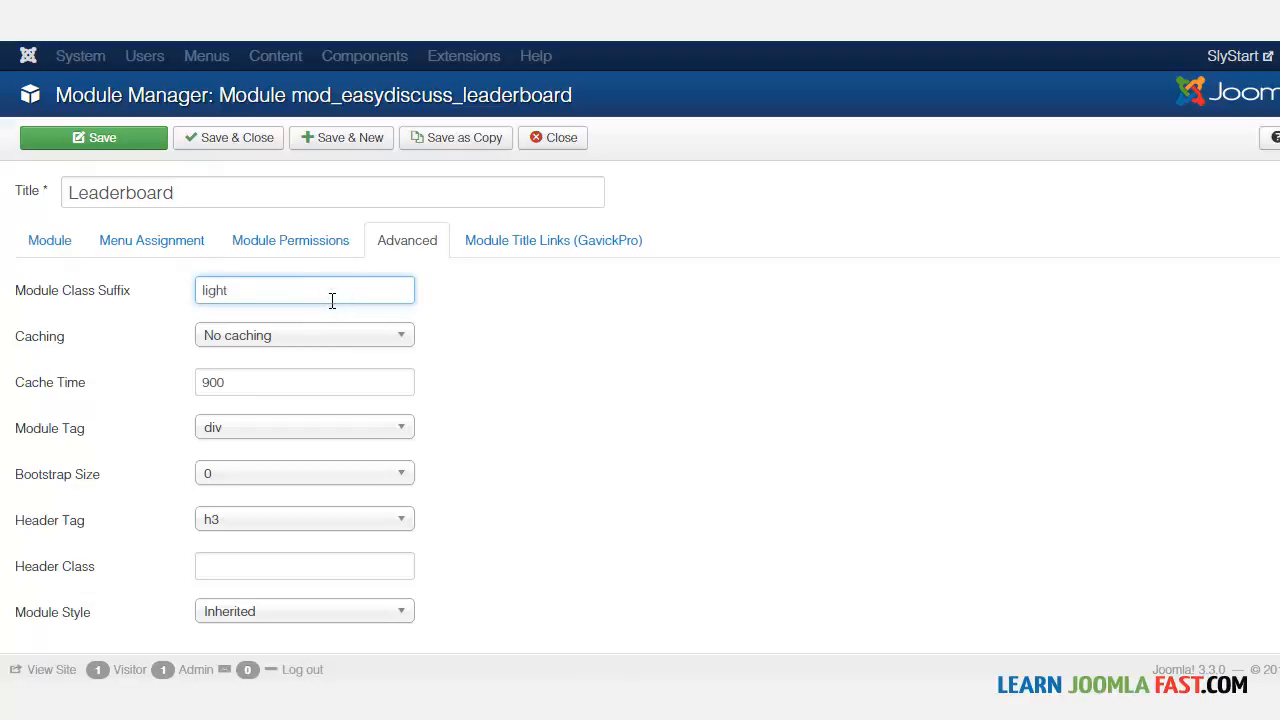
pyautogui.click(52, 246)
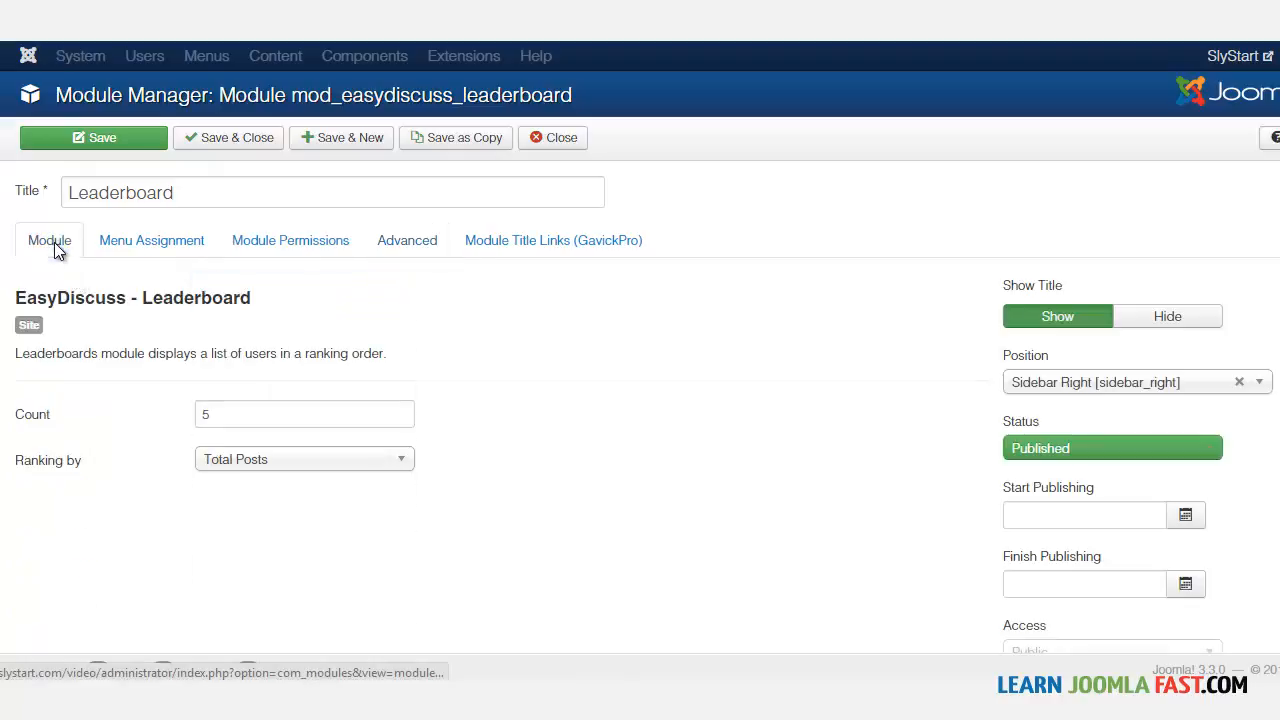
pyautogui.click(140, 142)
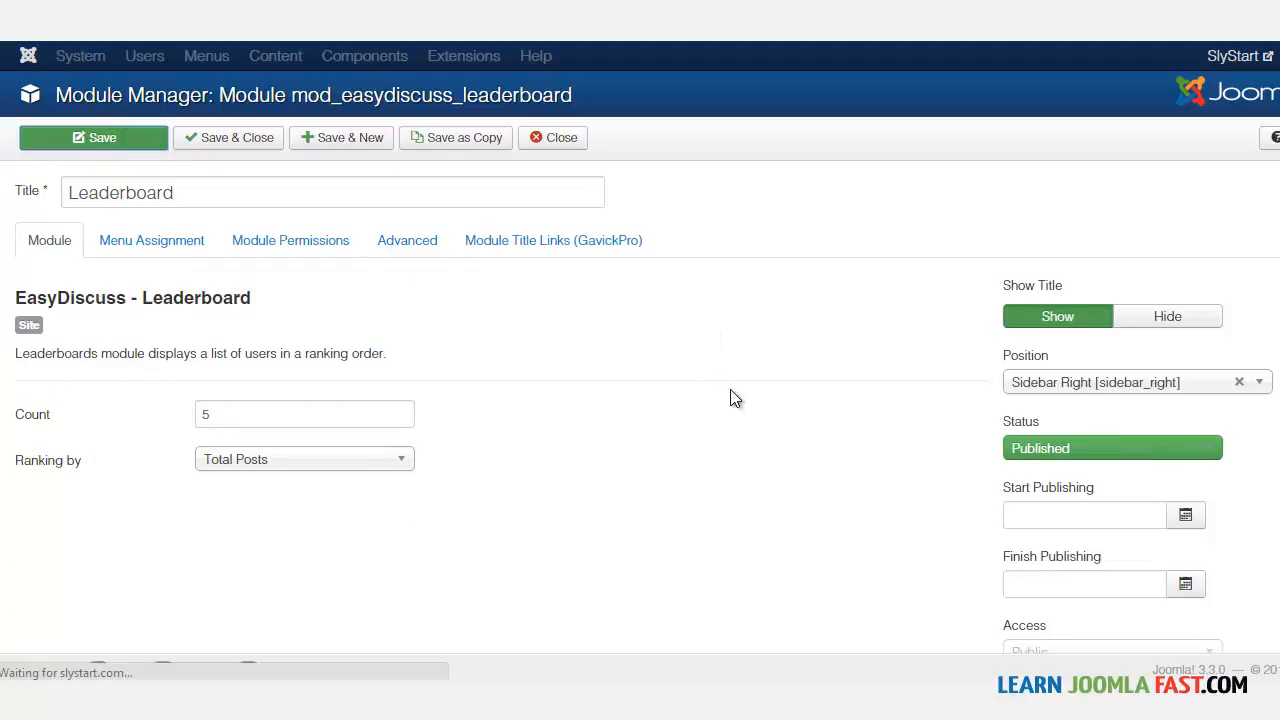
# - Review the Leaderboard module's access setting and keep it at Public
pyautogui.scroll(-3, 733, 397)
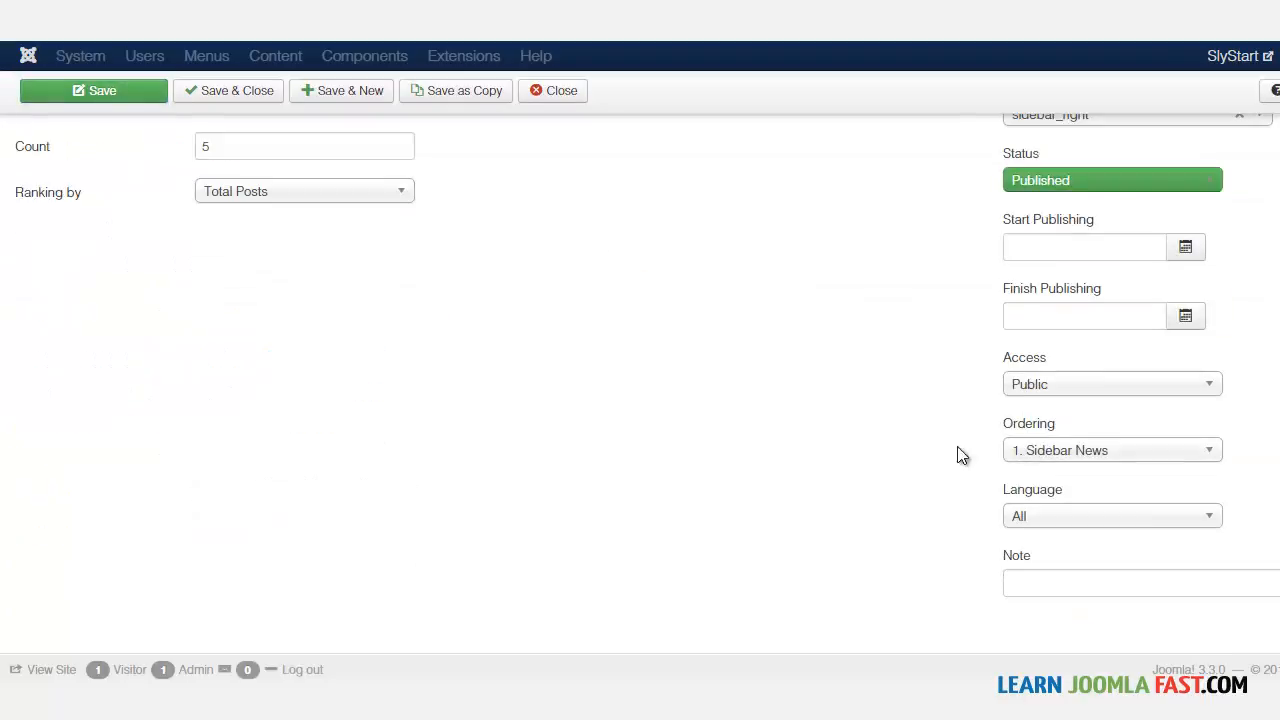
pyautogui.click(1078, 394)
pyautogui.click(1080, 391)
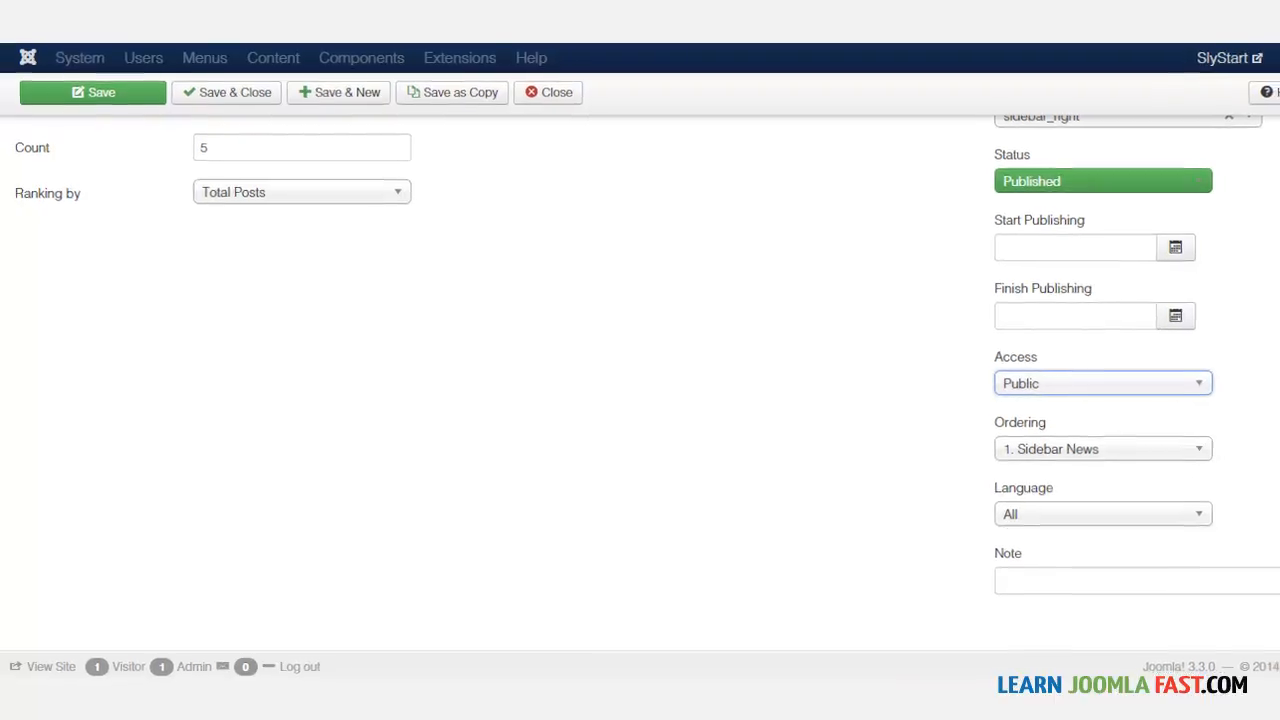
# - Reload the Help page on the public site and examine the Leaderboard module in its sidebar
pyautogui.scroll(3, 267, 80)
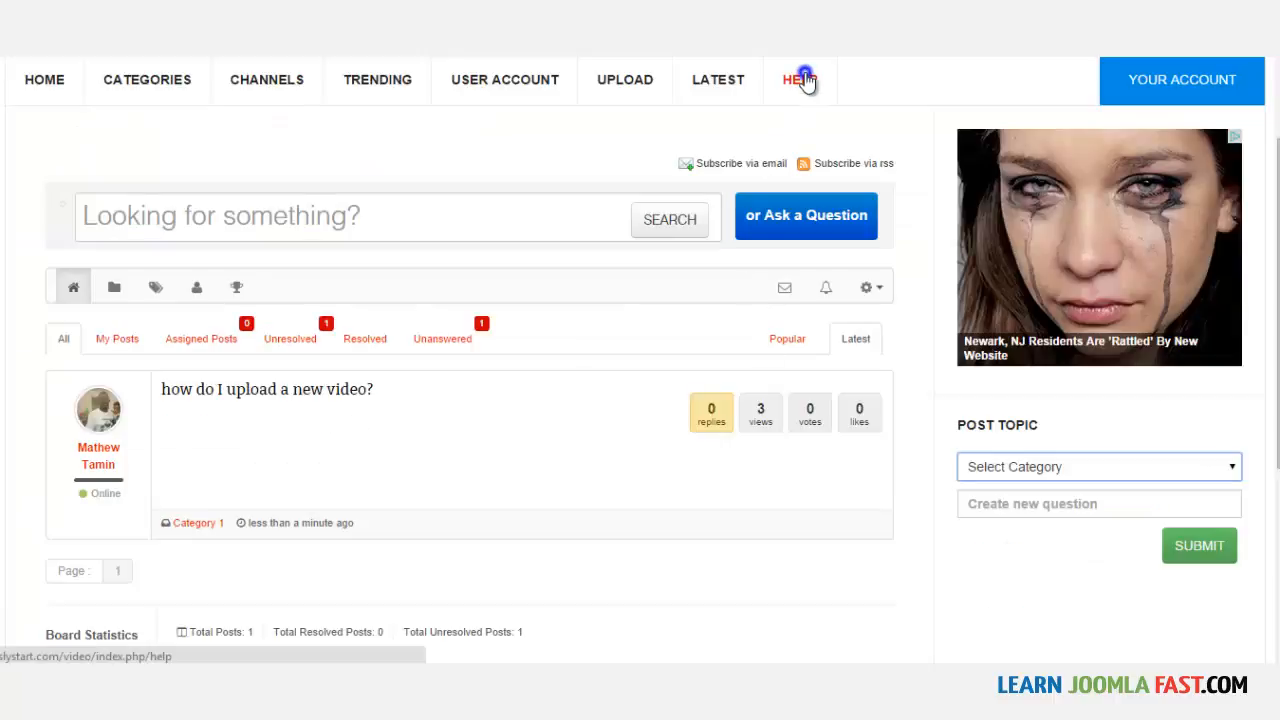
pyautogui.click(806, 80)
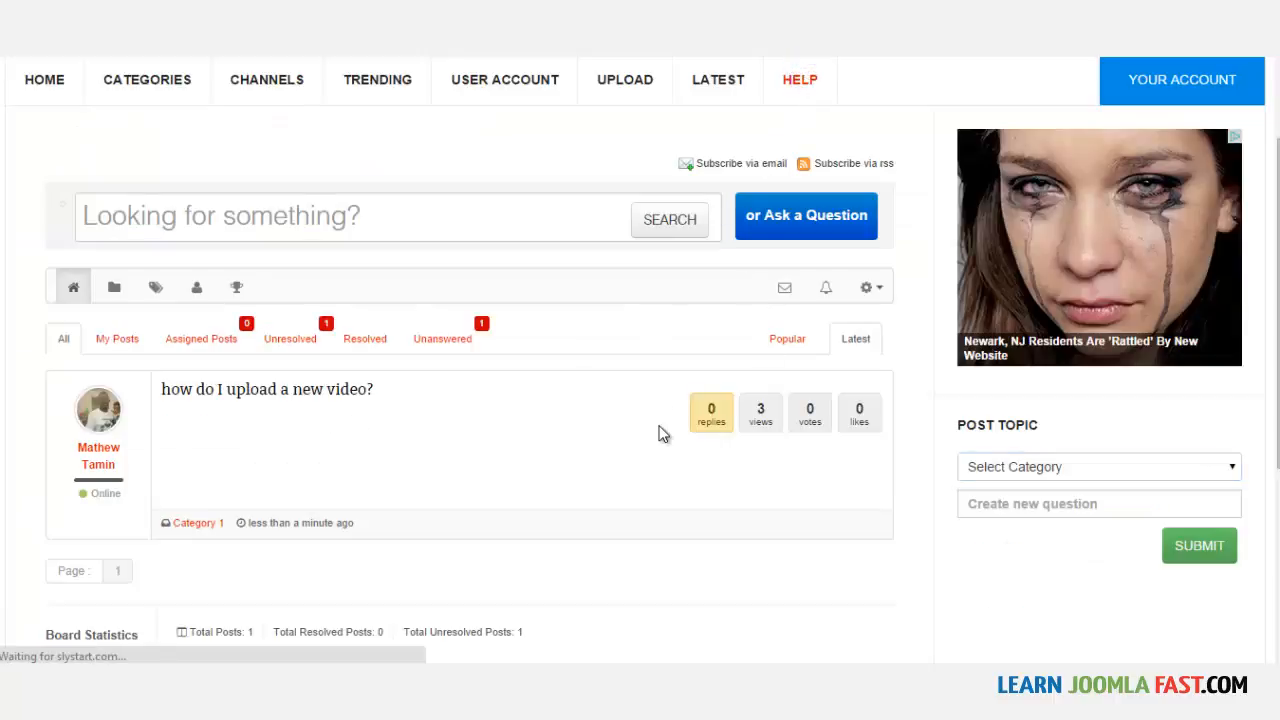
pyautogui.scroll(-5, 659, 433)
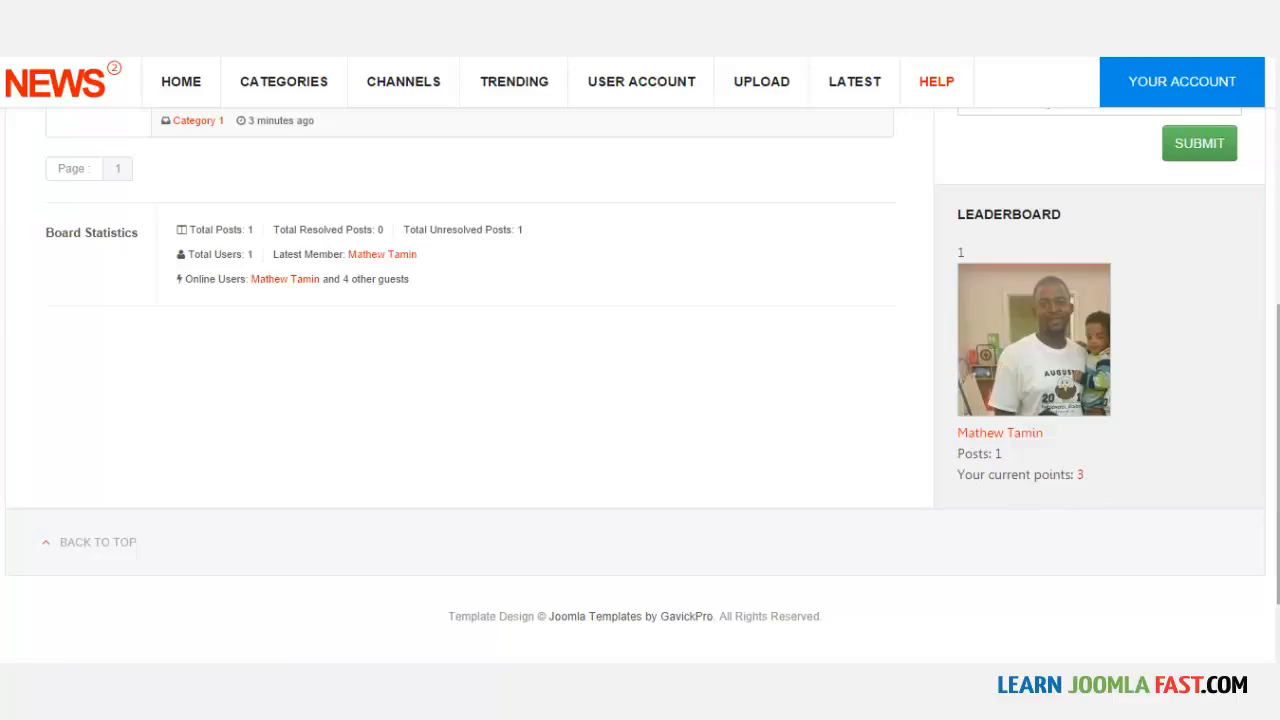
pyautogui.scroll(1, 1229, 478)
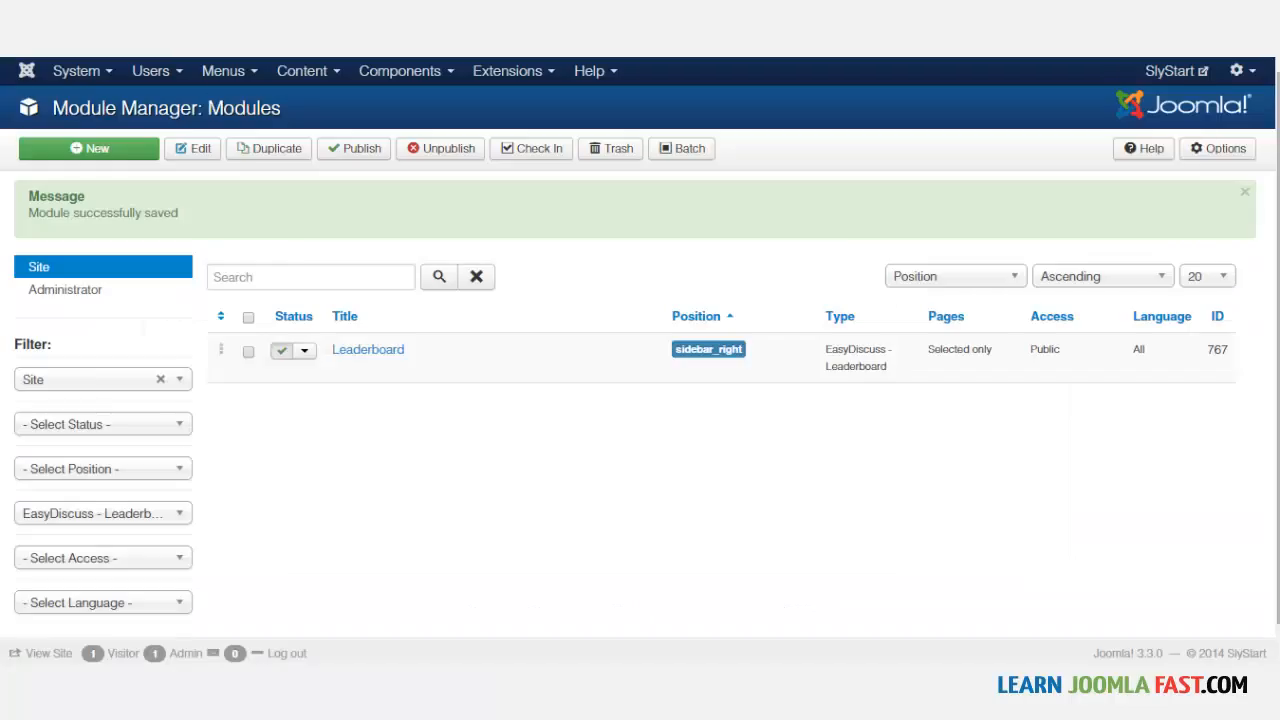
# - In the Joomla administrator, find the EasyDiscuss Tag Cloud module by type, open it and shorten its title to Tag Cloud
pyautogui.scroll(-1, 368, 505)
pyautogui.click(148, 488)
pyautogui.scroll(-1, 240, 524)
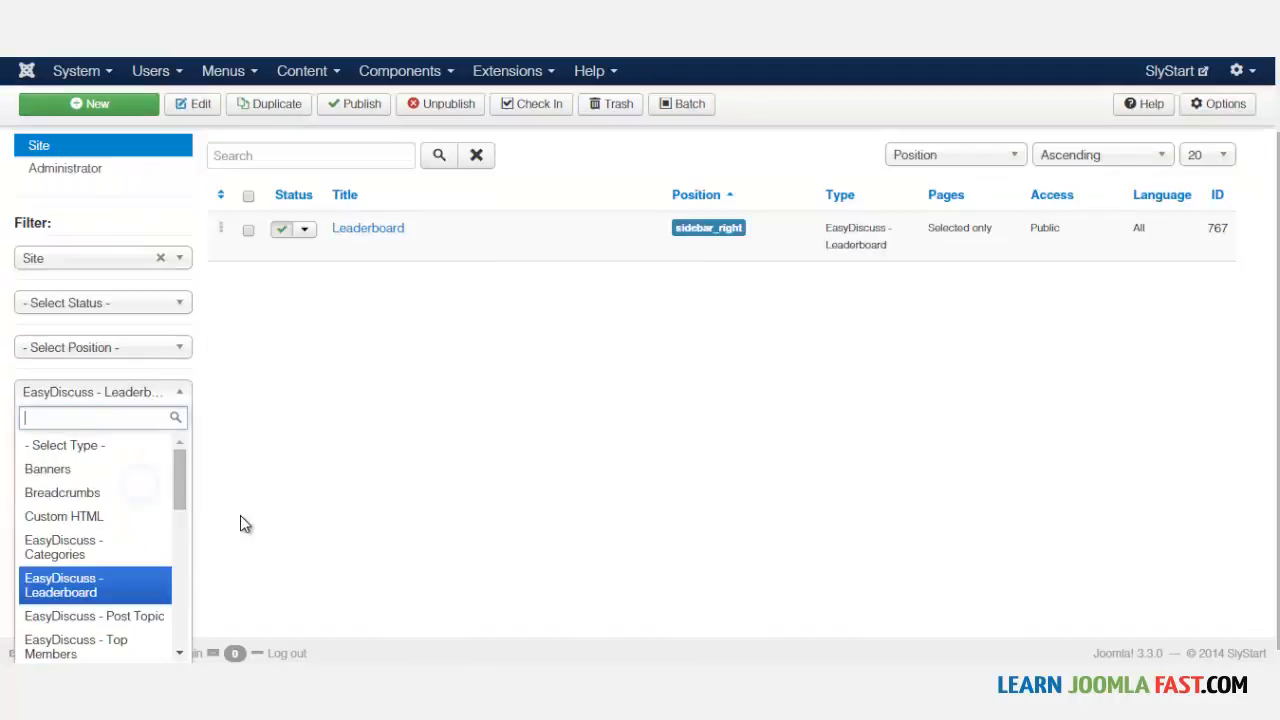
pyautogui.scroll(-3, 148, 496)
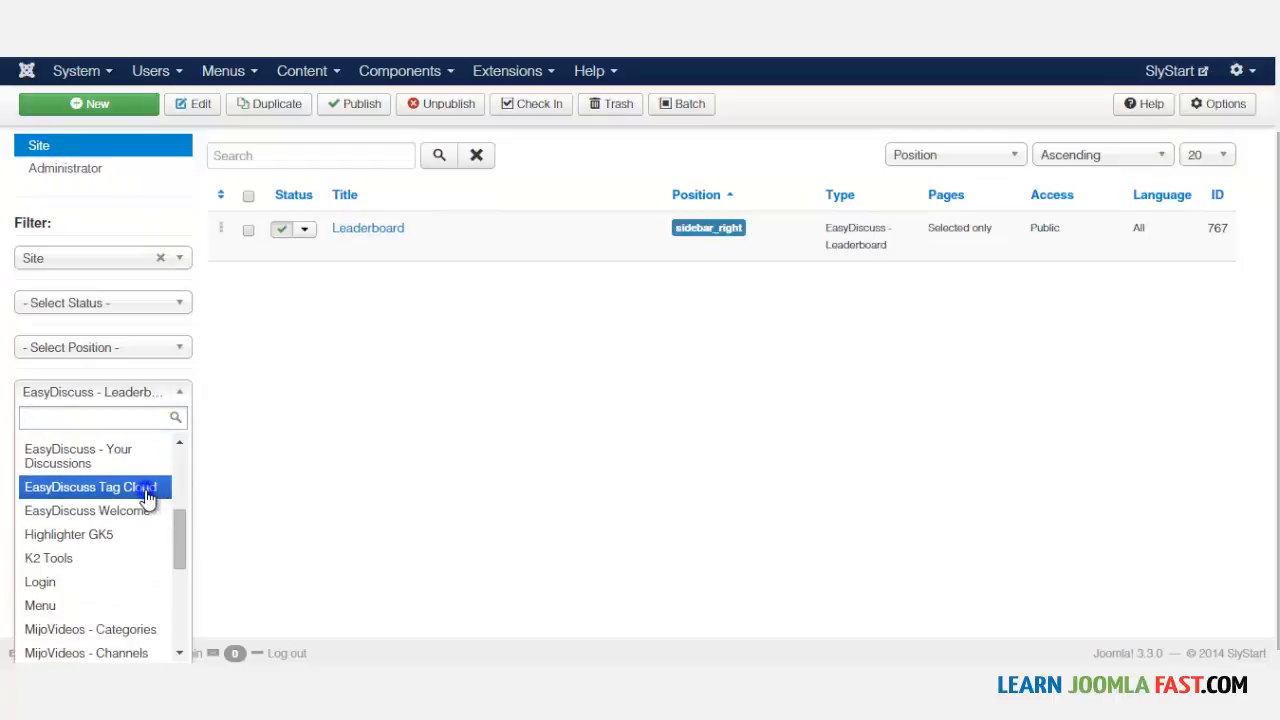
pyautogui.click(147, 497)
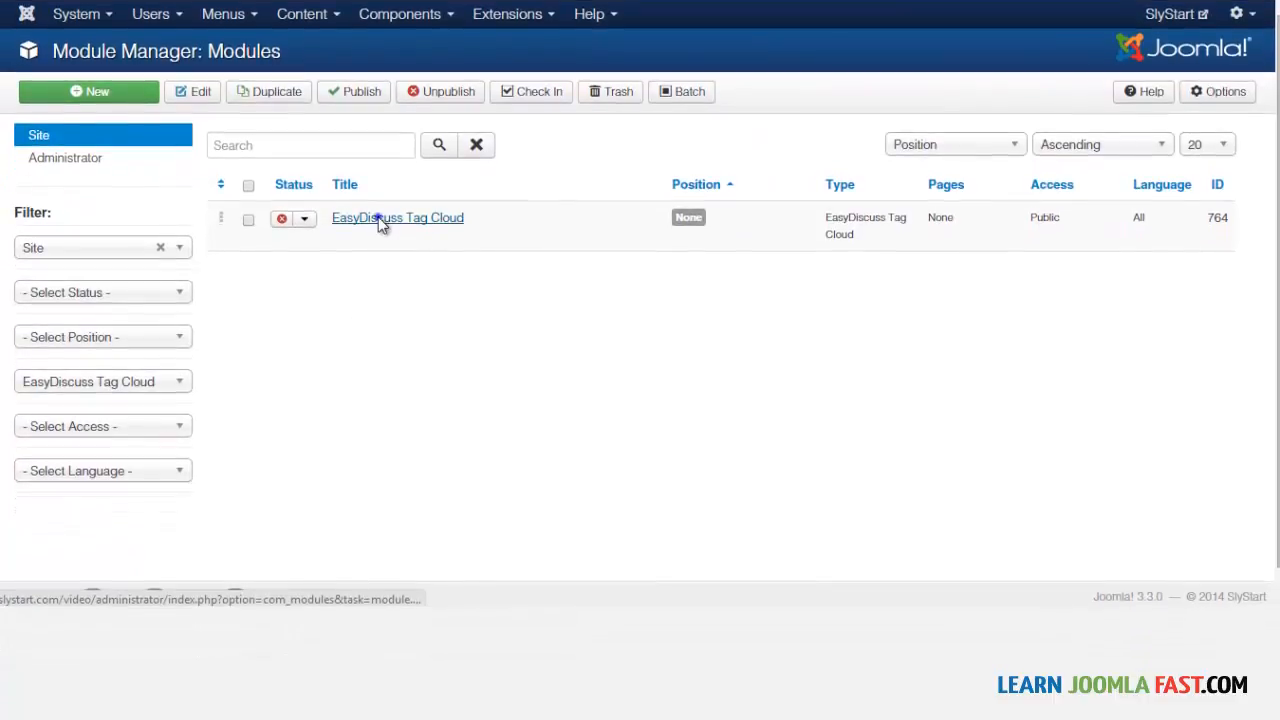
pyautogui.click(379, 220)
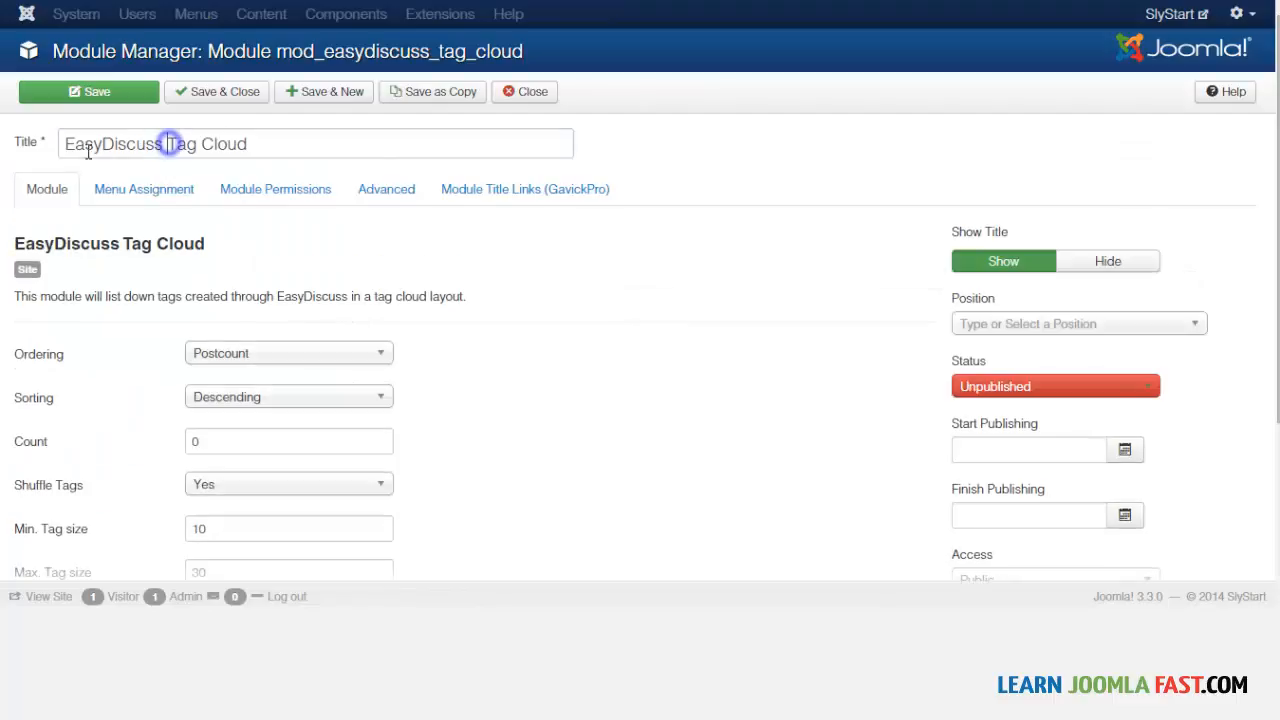
pyautogui.doubleClick(164, 144)
pyautogui.press('BackSpace')
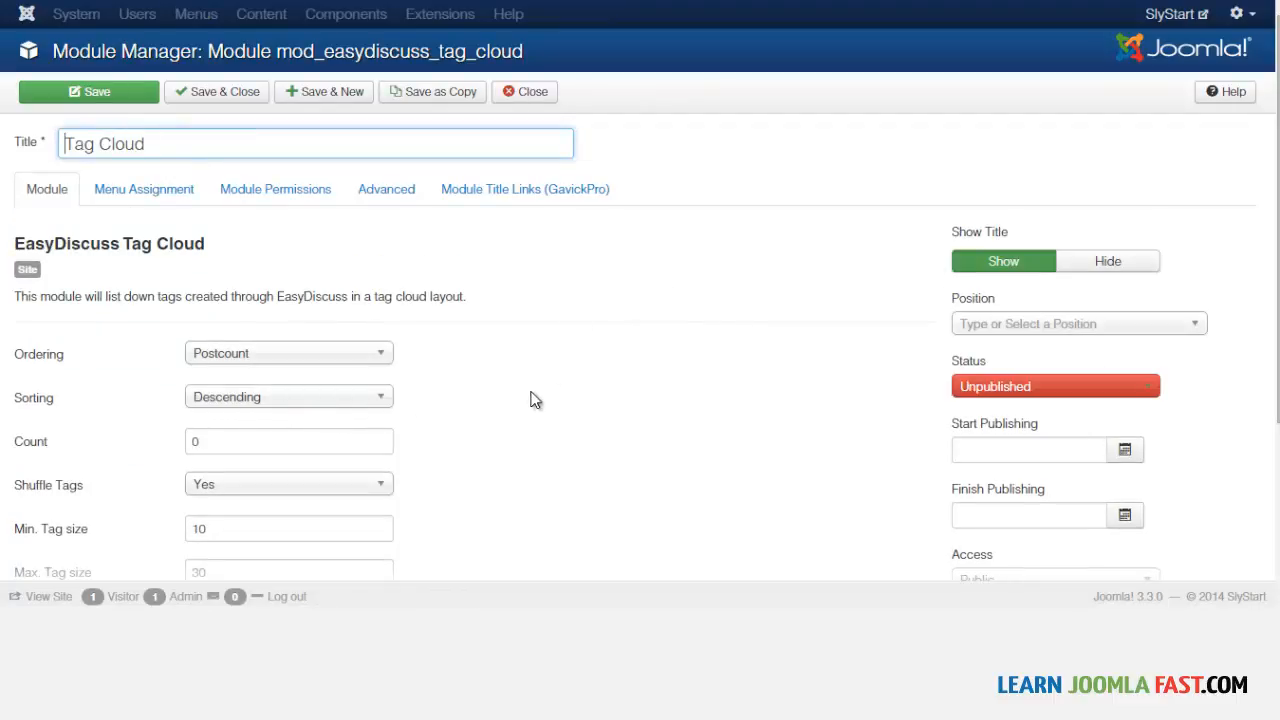
# - Publish the Tag Cloud module and assign it to the Sidebar Right [sidebar_right] position
pyautogui.scroll(-2, 535, 400)
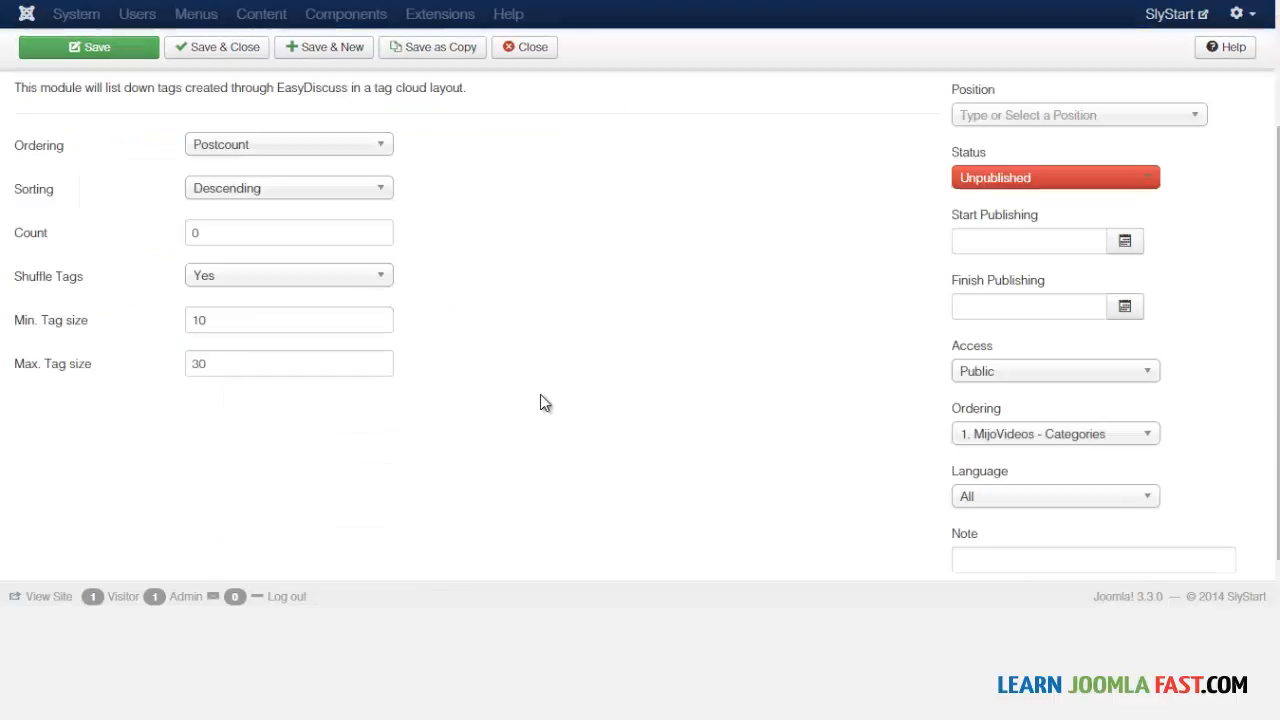
pyautogui.click(1003, 187)
pyautogui.click(997, 199)
pyautogui.click(1089, 120)
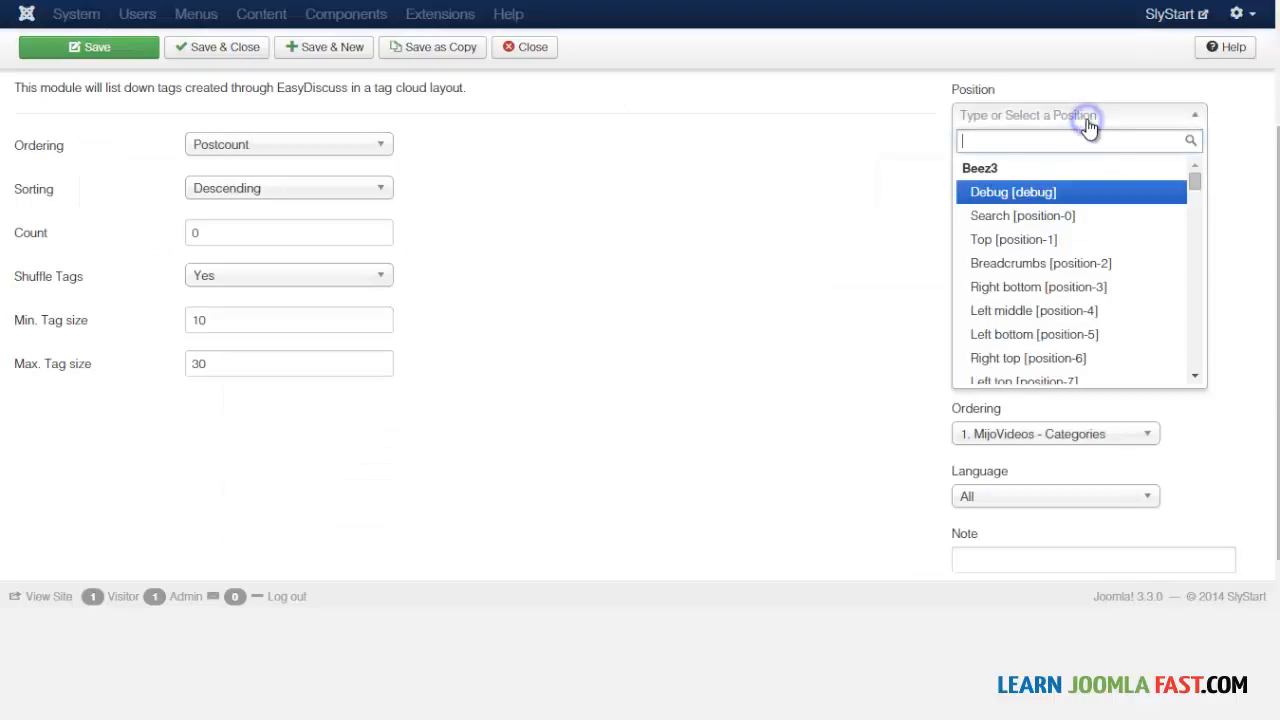
pyautogui.write('sude')
pyautogui.press('BackSpace')
pyautogui.press('BackSpace')
pyautogui.press('BackSpace')
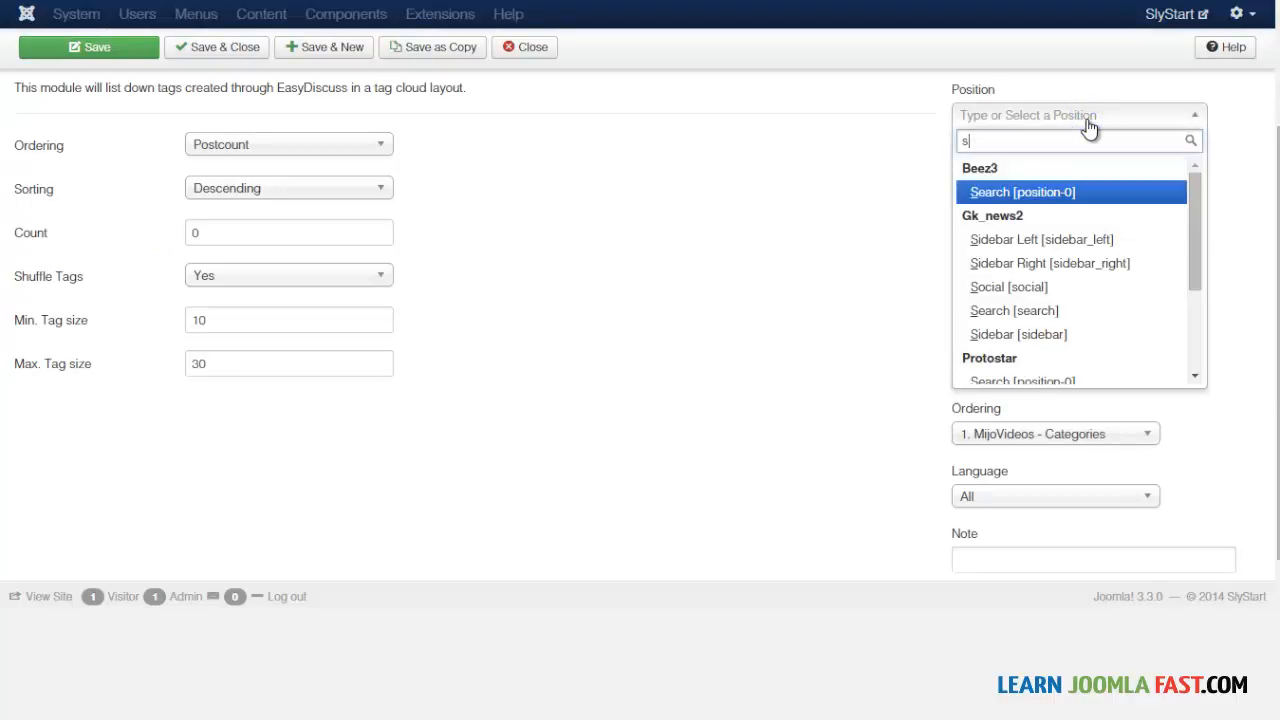
pyautogui.write('ideb')
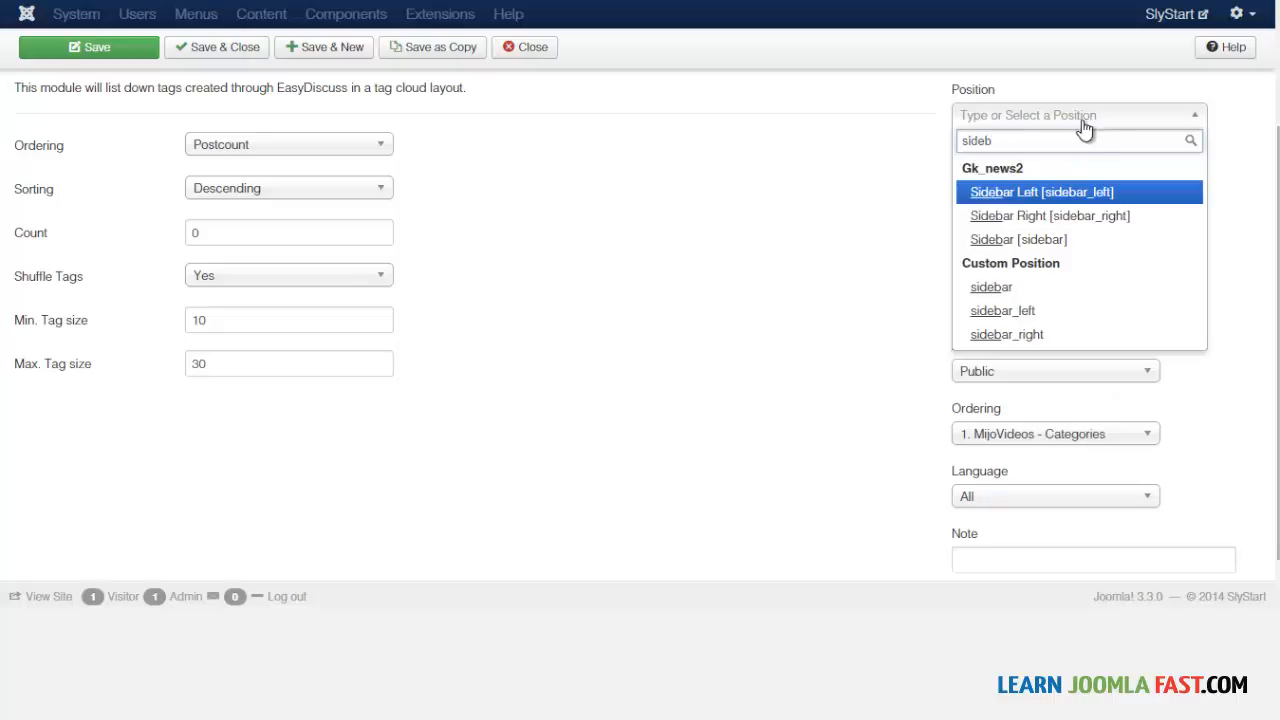
pyautogui.click(1035, 230)
pyautogui.scroll(3, 1240, 134)
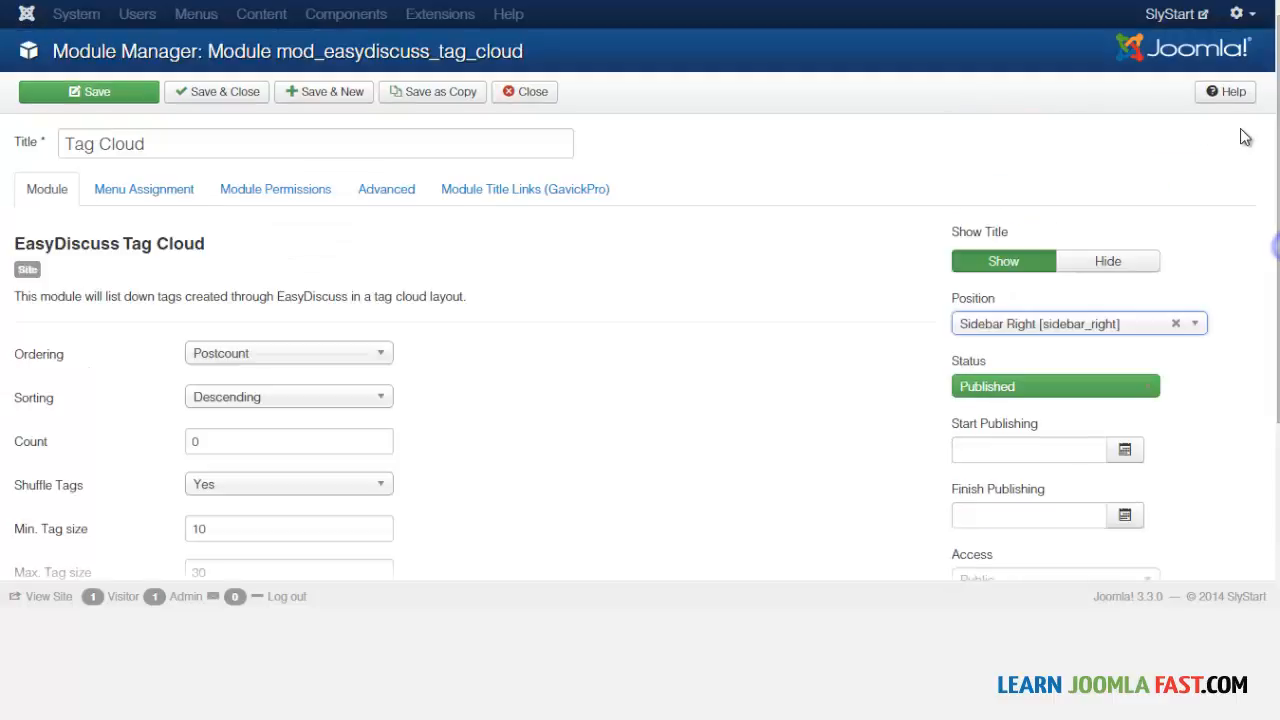
# - Assign the Tag Cloud module only to selected pages, with just the Help item of the Main Menu selected
pyautogui.click(155, 192)
pyautogui.click(235, 240)
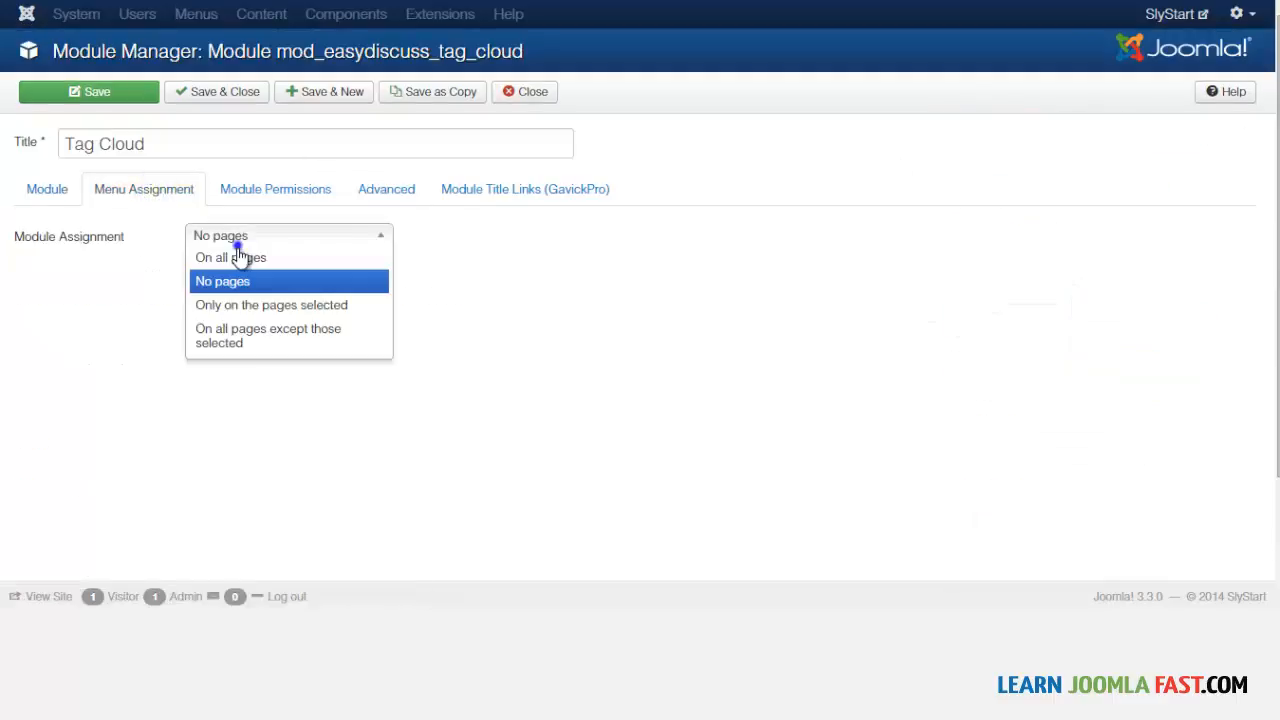
pyautogui.click(235, 304)
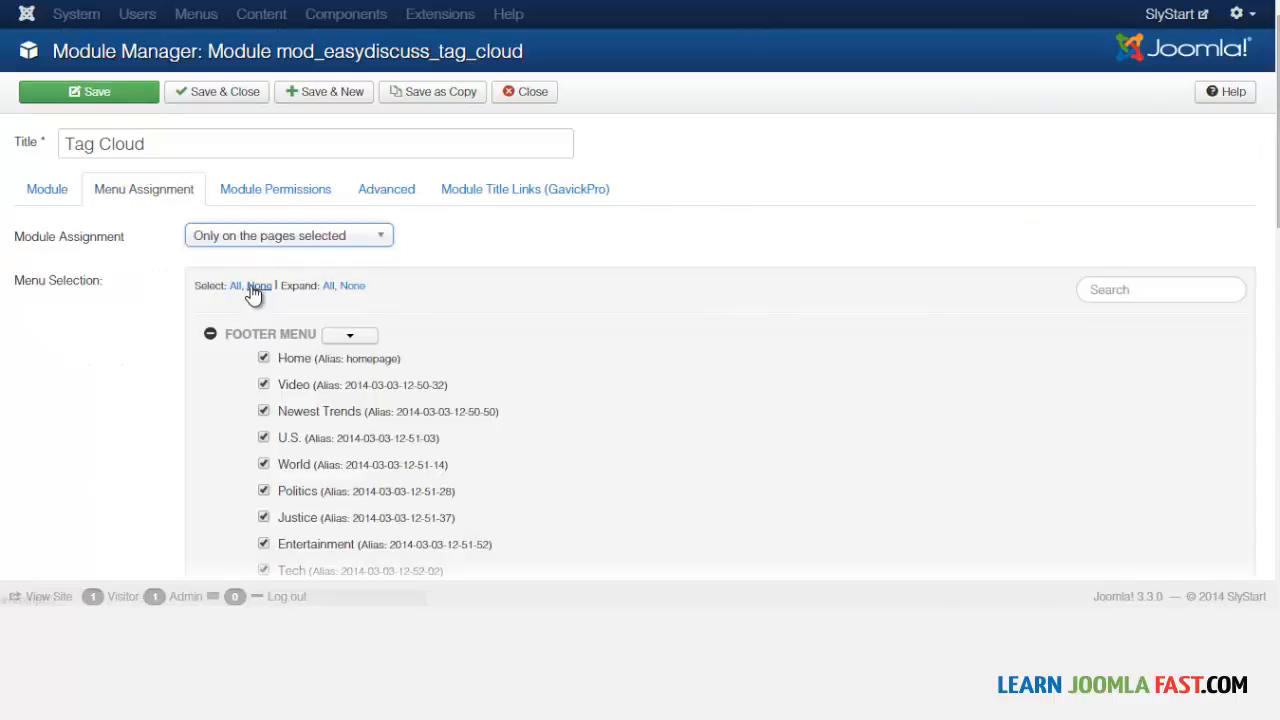
pyautogui.click(257, 285)
pyautogui.click(1117, 283)
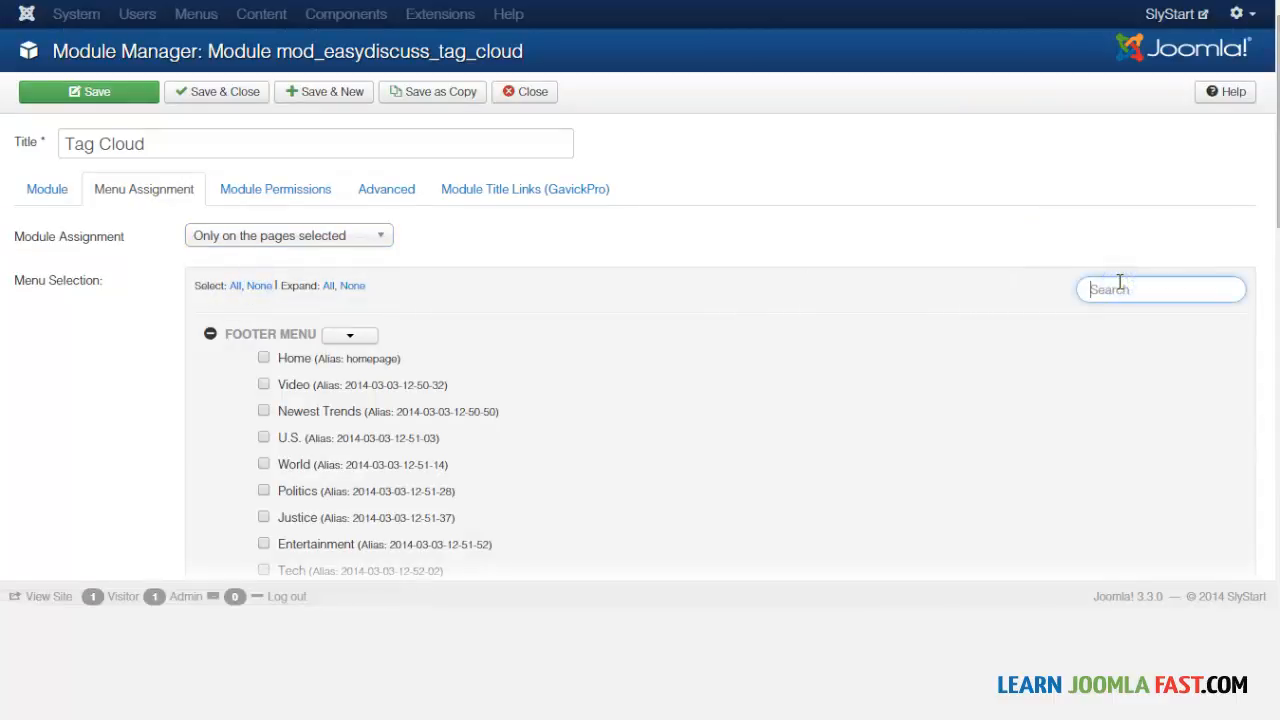
pyautogui.write('help')
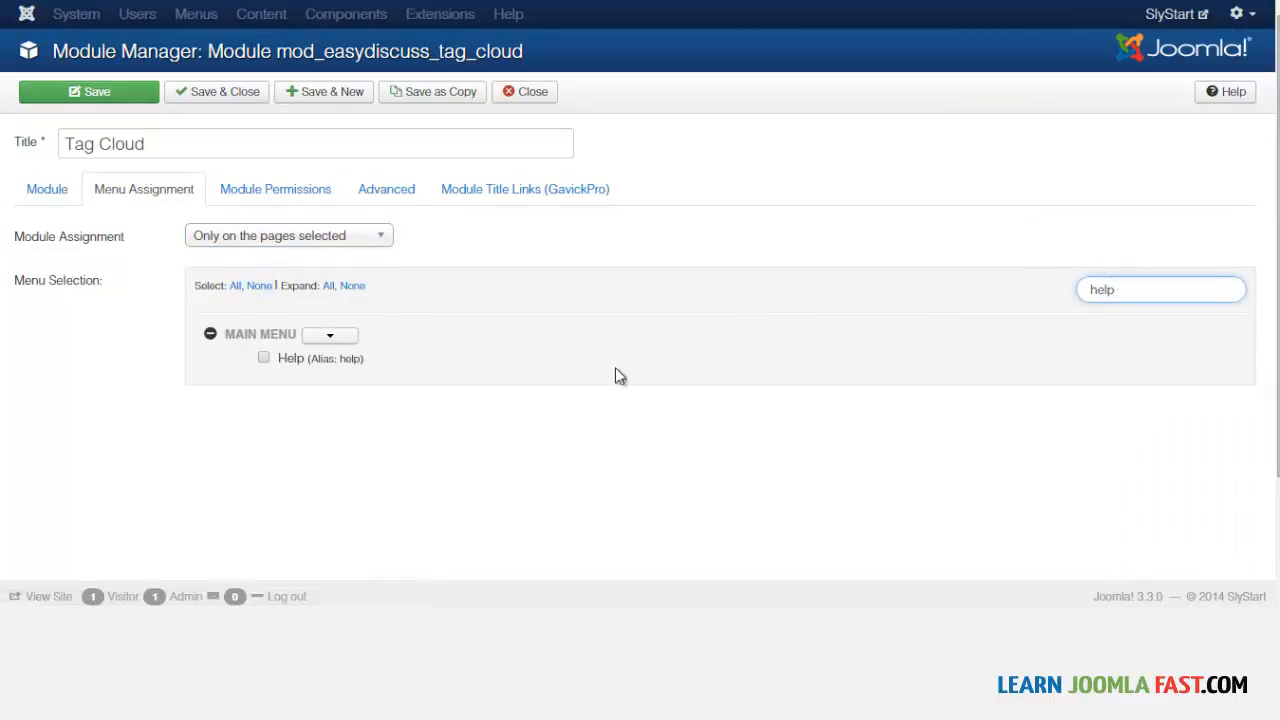
pyautogui.click(265, 359)
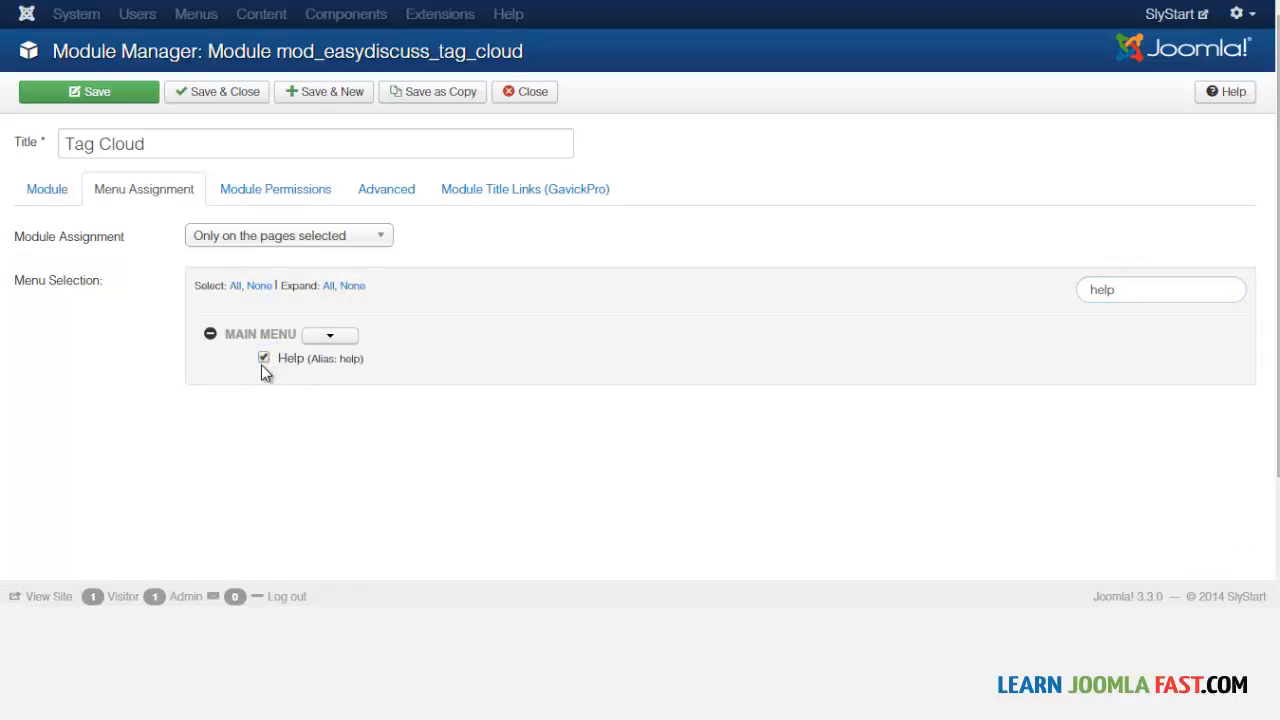
# - Review the Tag Cloud module's advanced and general settings, leave the class suffix empty, and save the module
pyautogui.click(42, 192)
pyautogui.click(396, 198)
pyautogui.click(290, 237)
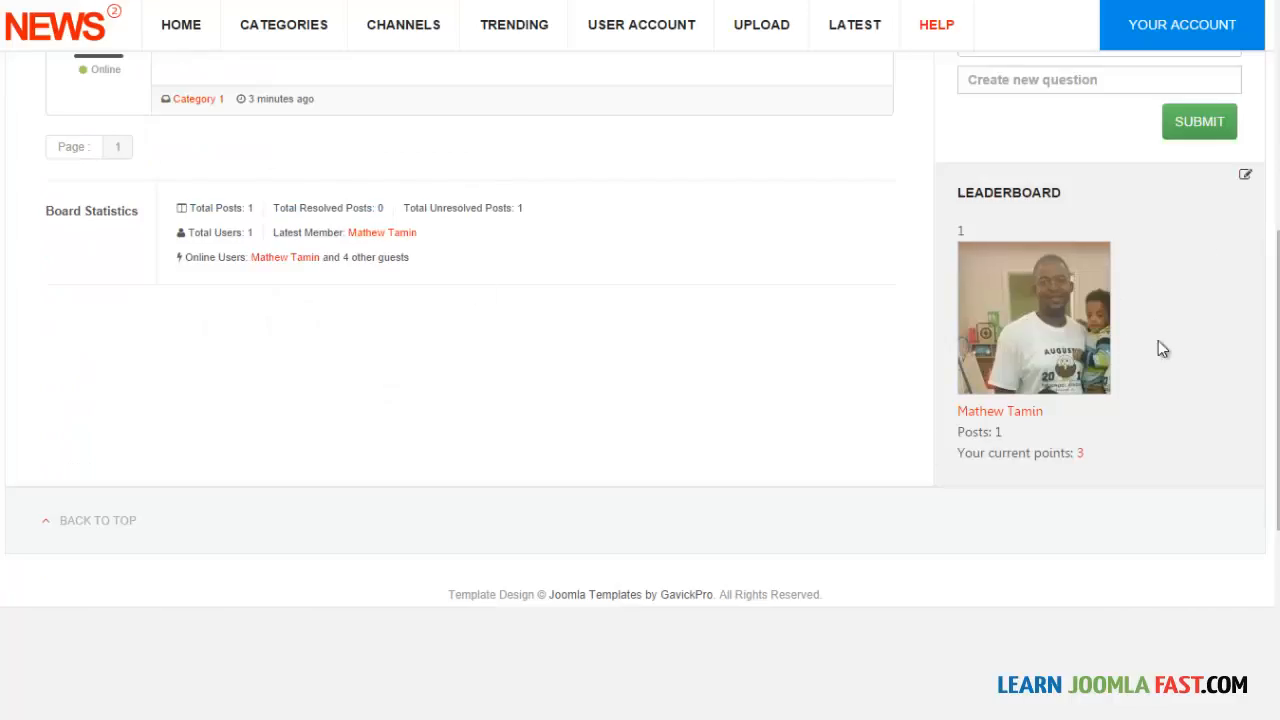
pyautogui.scroll(4, 497, 327)
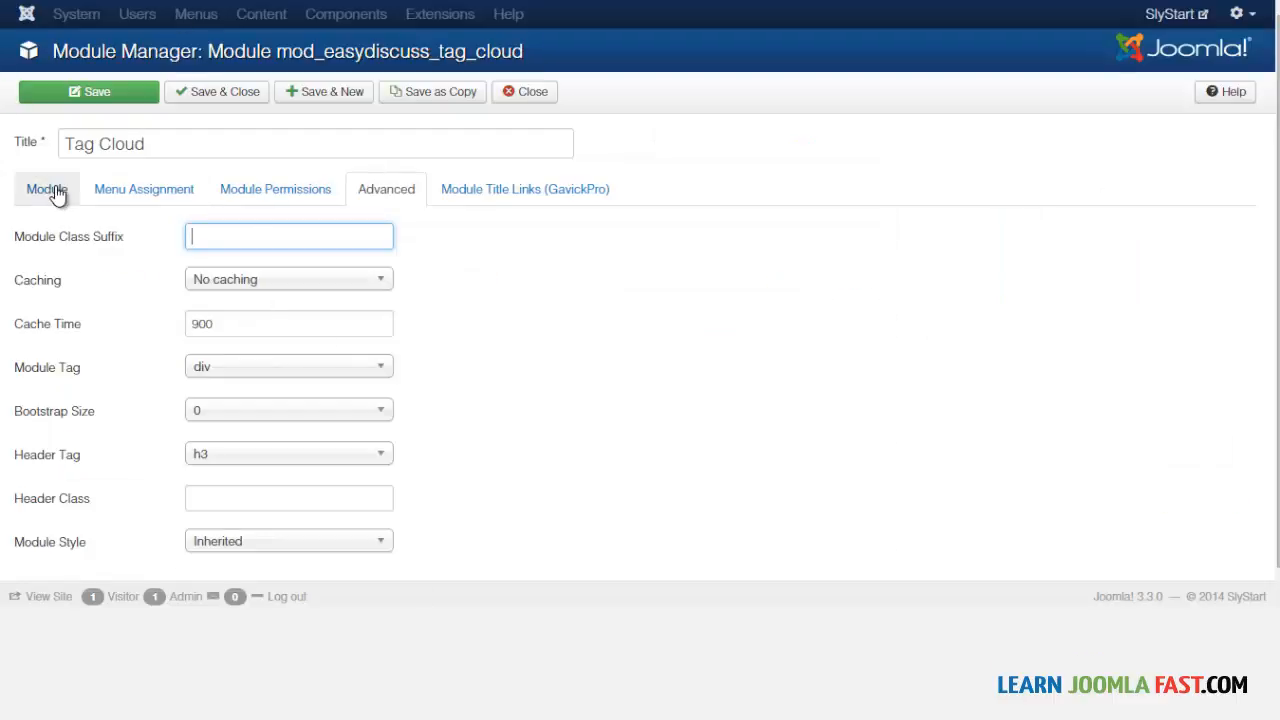
pyautogui.click(57, 193)
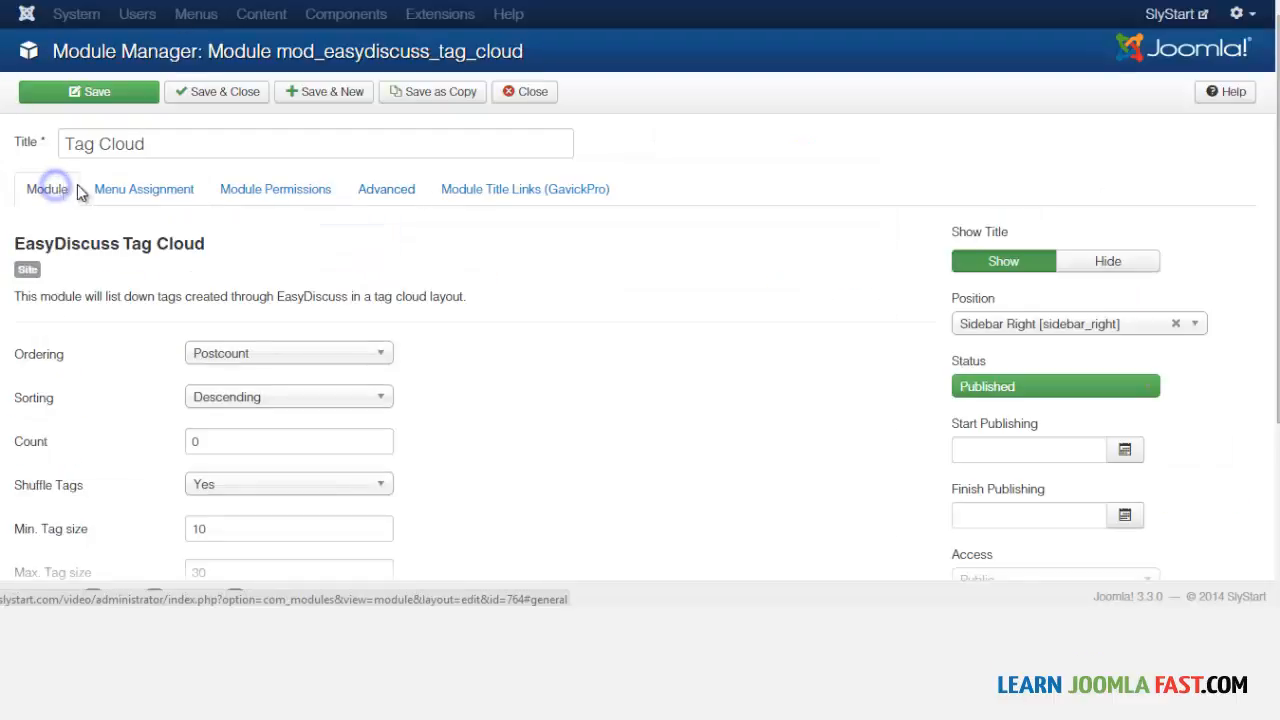
pyautogui.scroll(-2, 461, 450)
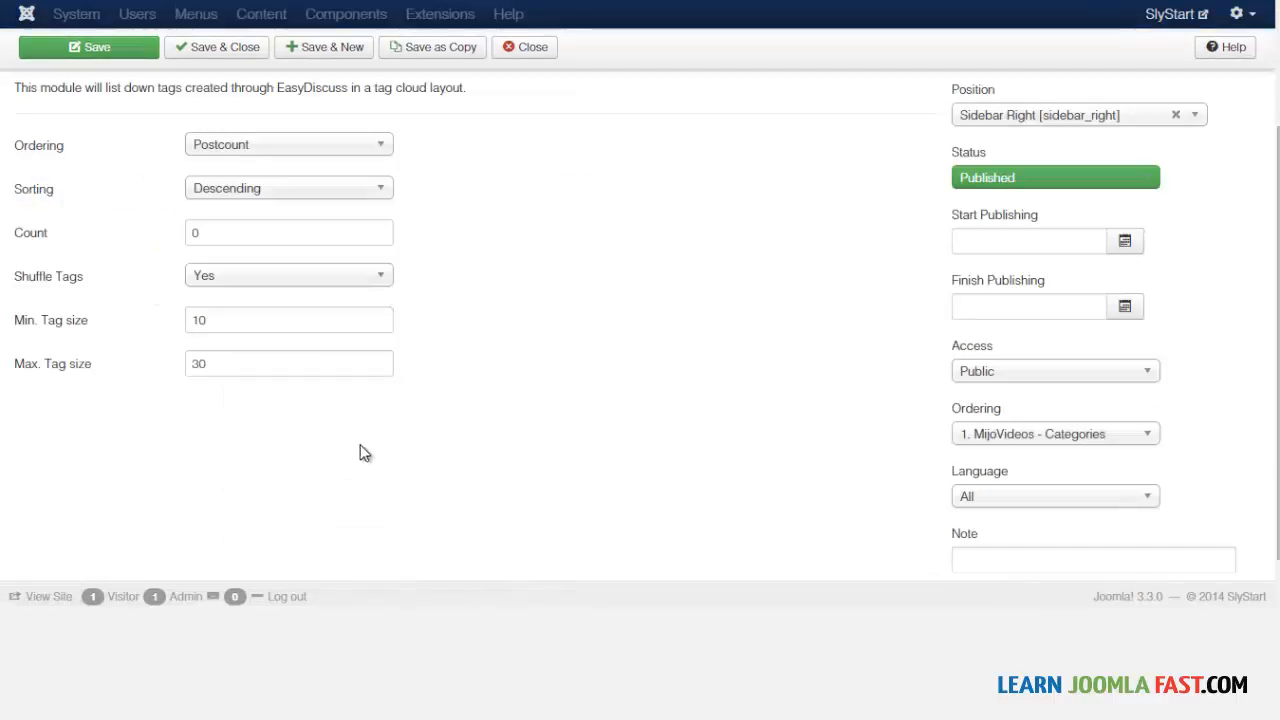
pyautogui.scroll(2, 250, 316)
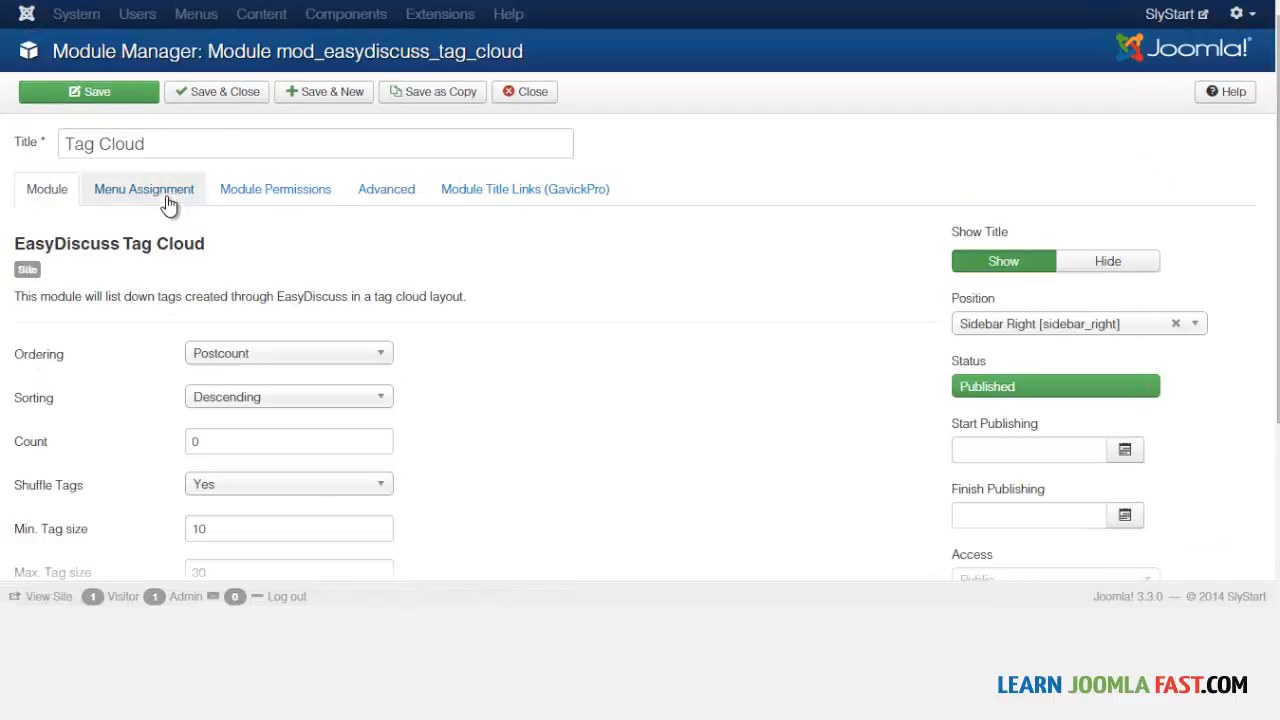
pyautogui.click(100, 93)
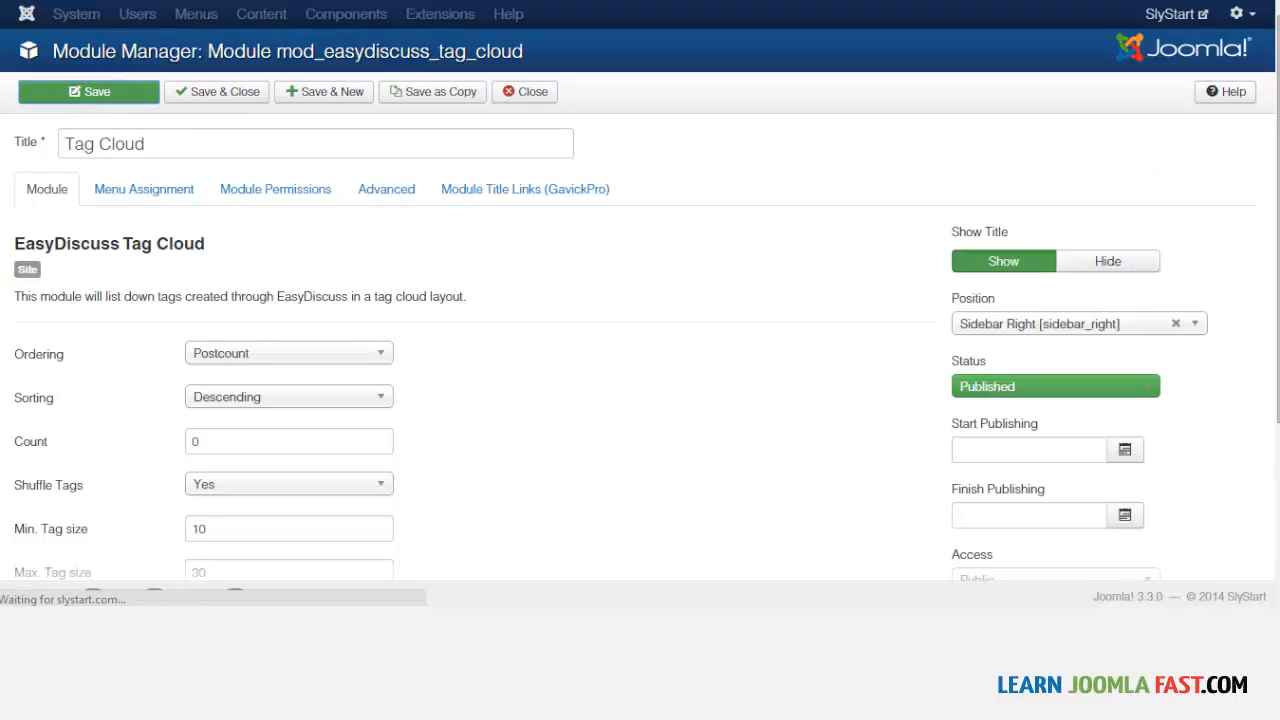
# - Check the Tag Cloud module in the sidebar of the public Help page, and save and close it in the administrator
pyautogui.scroll(-5, 699, 392)
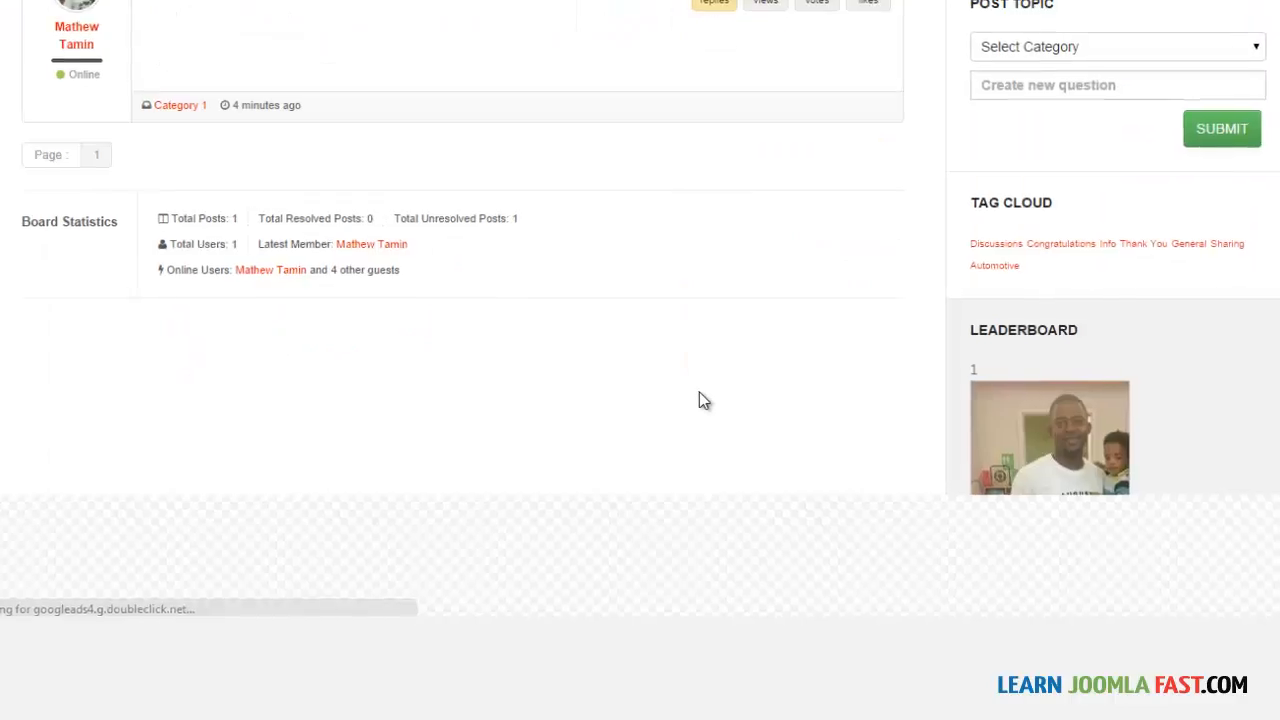
pyautogui.scroll(2, 1122, 222)
pyautogui.scroll(2, 1052, 340)
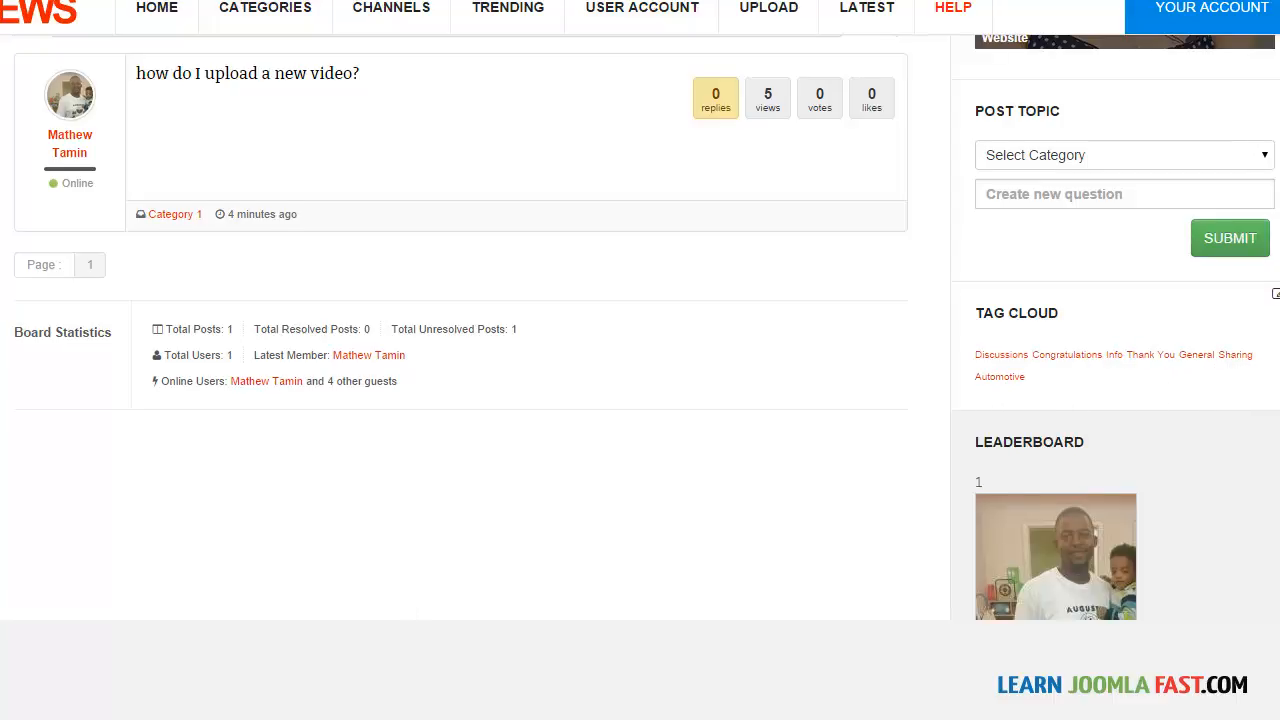
pyautogui.scroll(4, 640, 330)
pyautogui.scroll(-5, 640, 330)
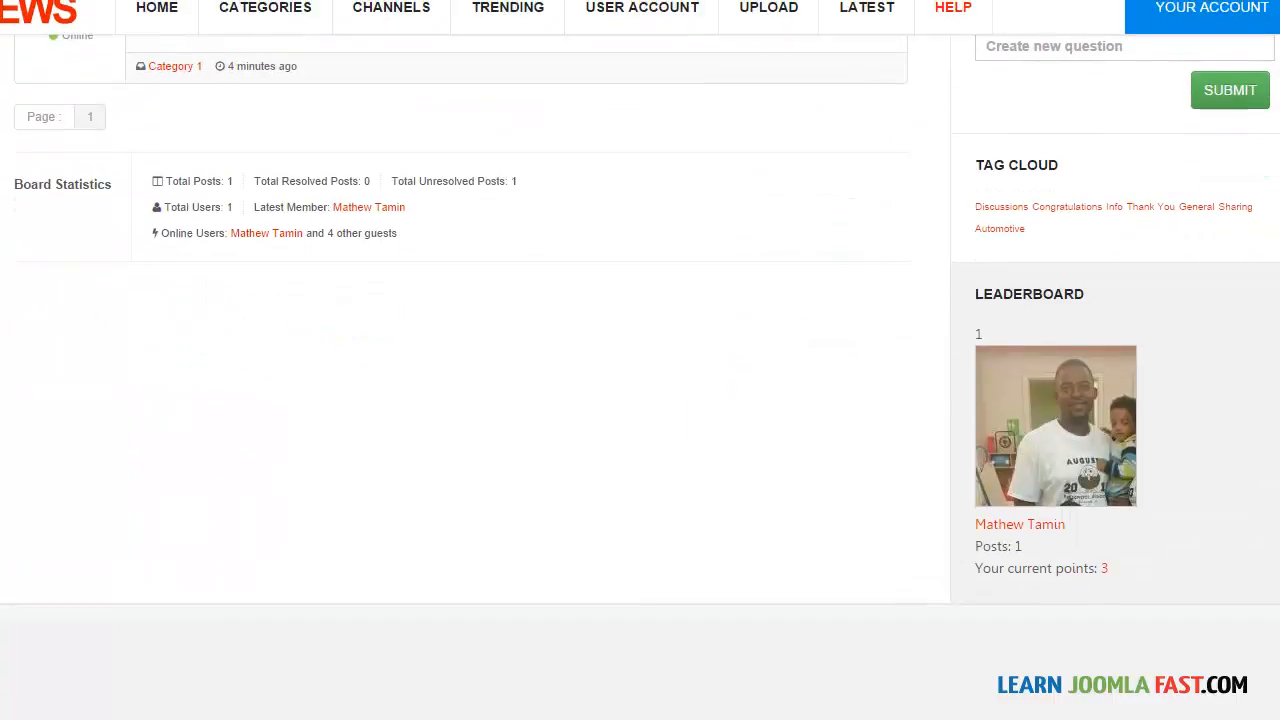
pyautogui.scroll(8, 640, 330)
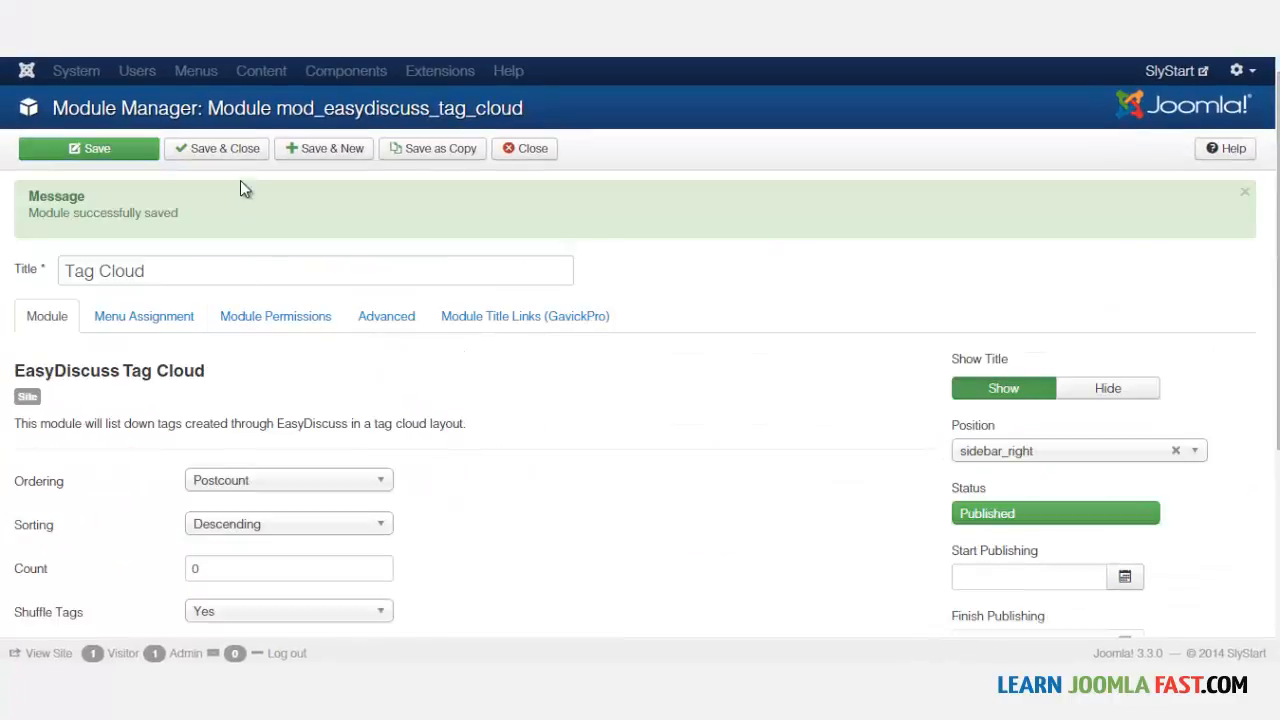
pyautogui.click(225, 148)
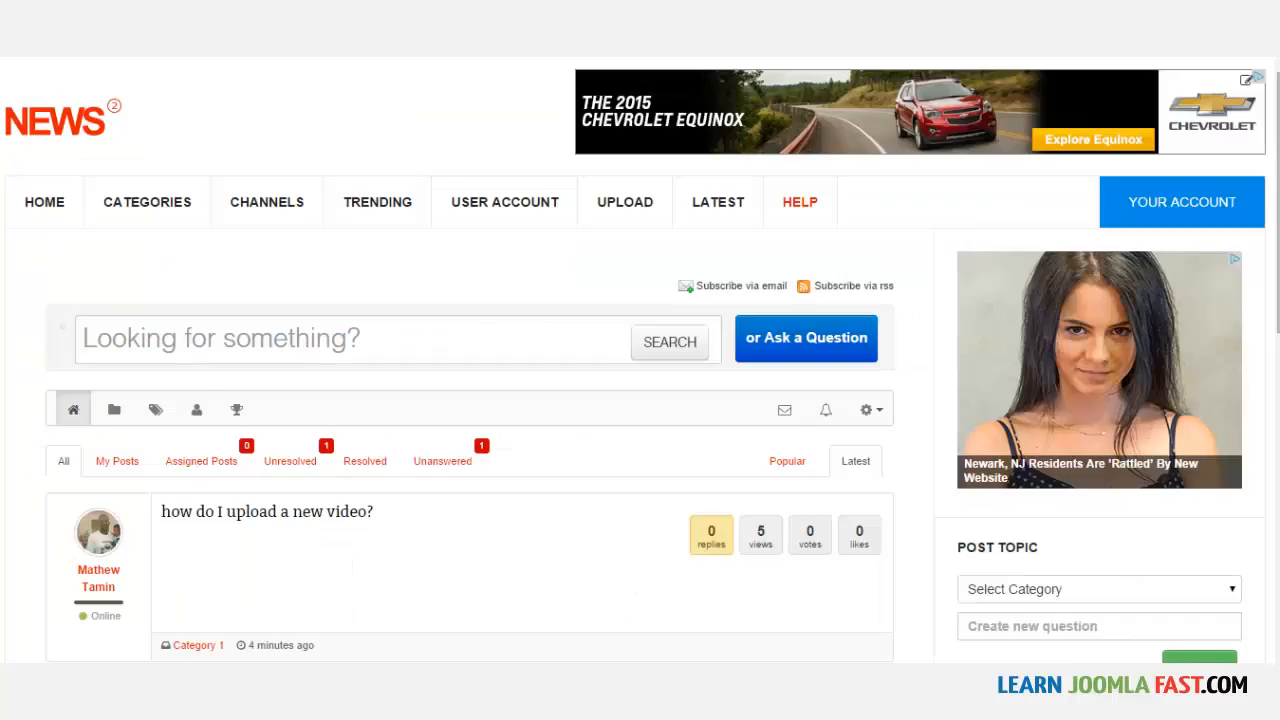
# - Reload the public Help page and examine the Forum Menu module and its links alongside the other sidebar modules
pyautogui.click(808, 205)
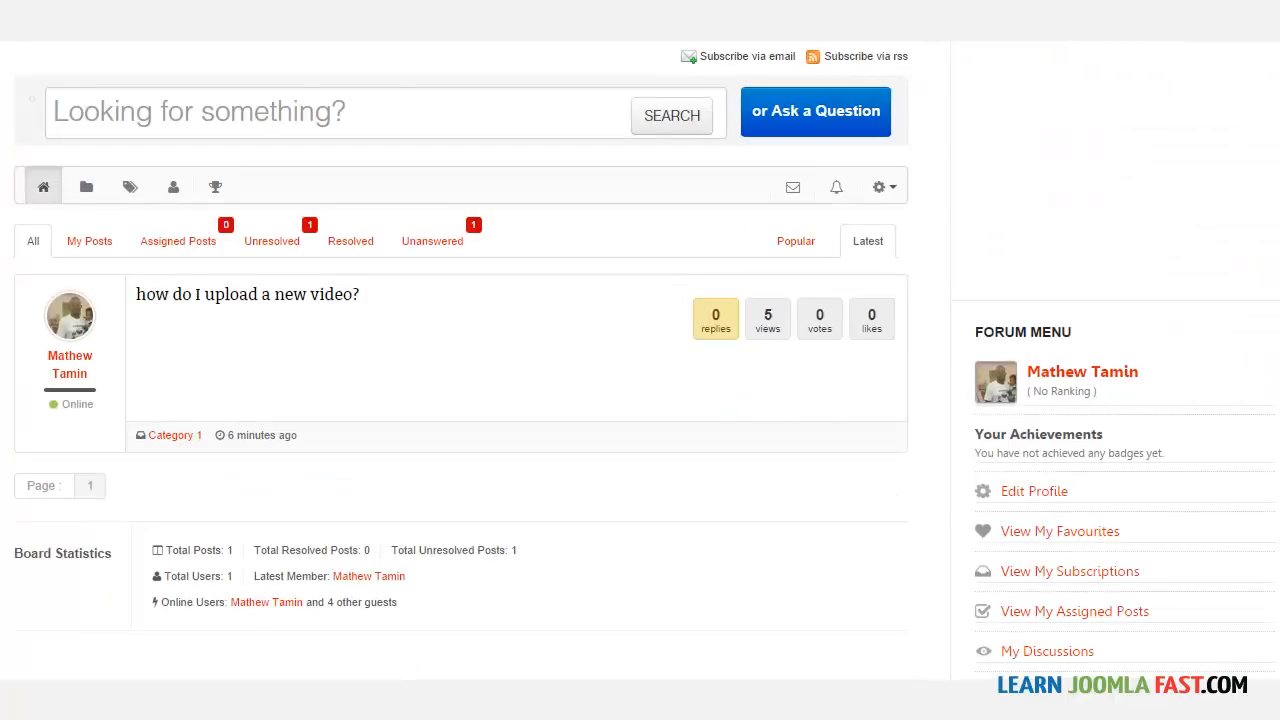
pyautogui.scroll(-4, 640, 370)
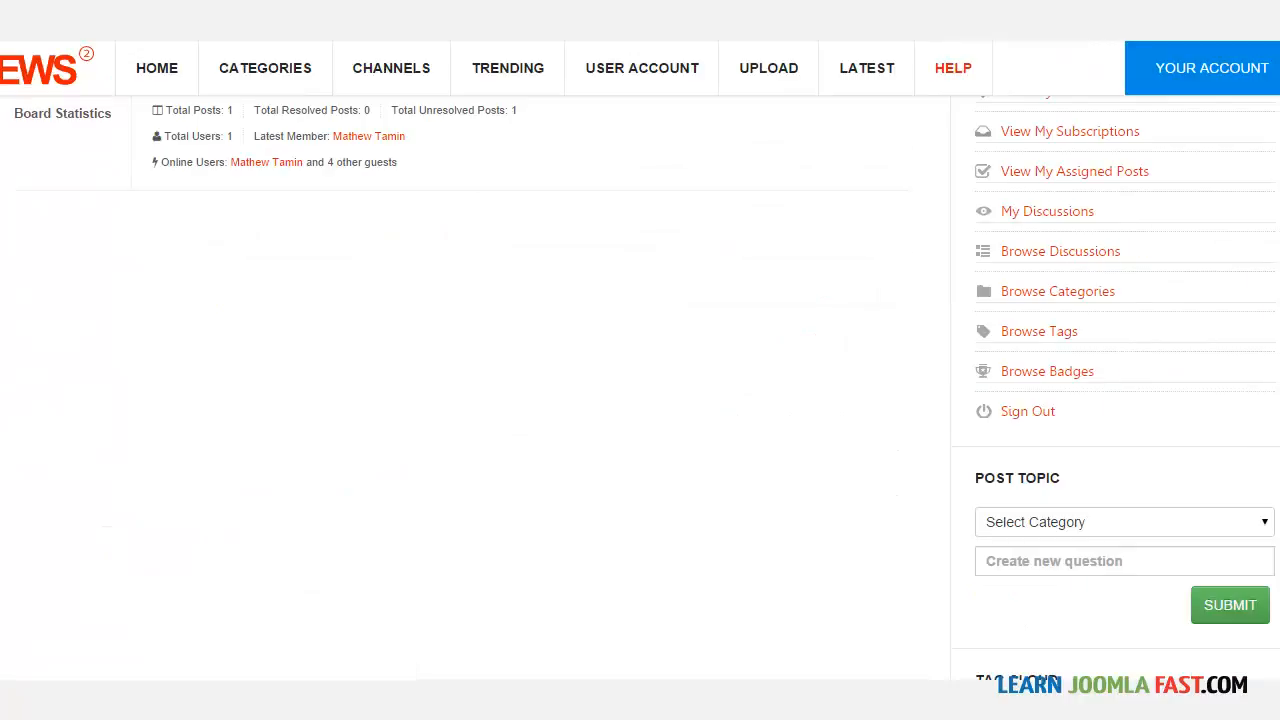
pyautogui.scroll(3, 1266, 300)
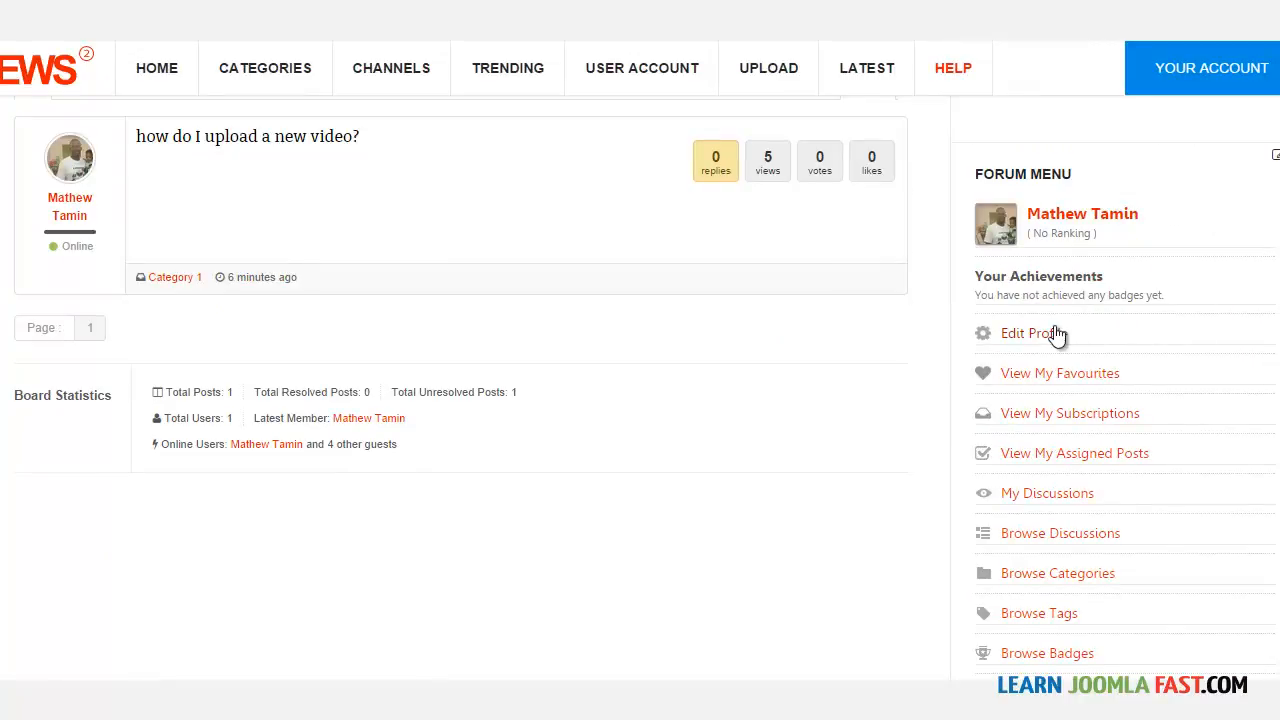
pyautogui.scroll(-3, 1043, 463)
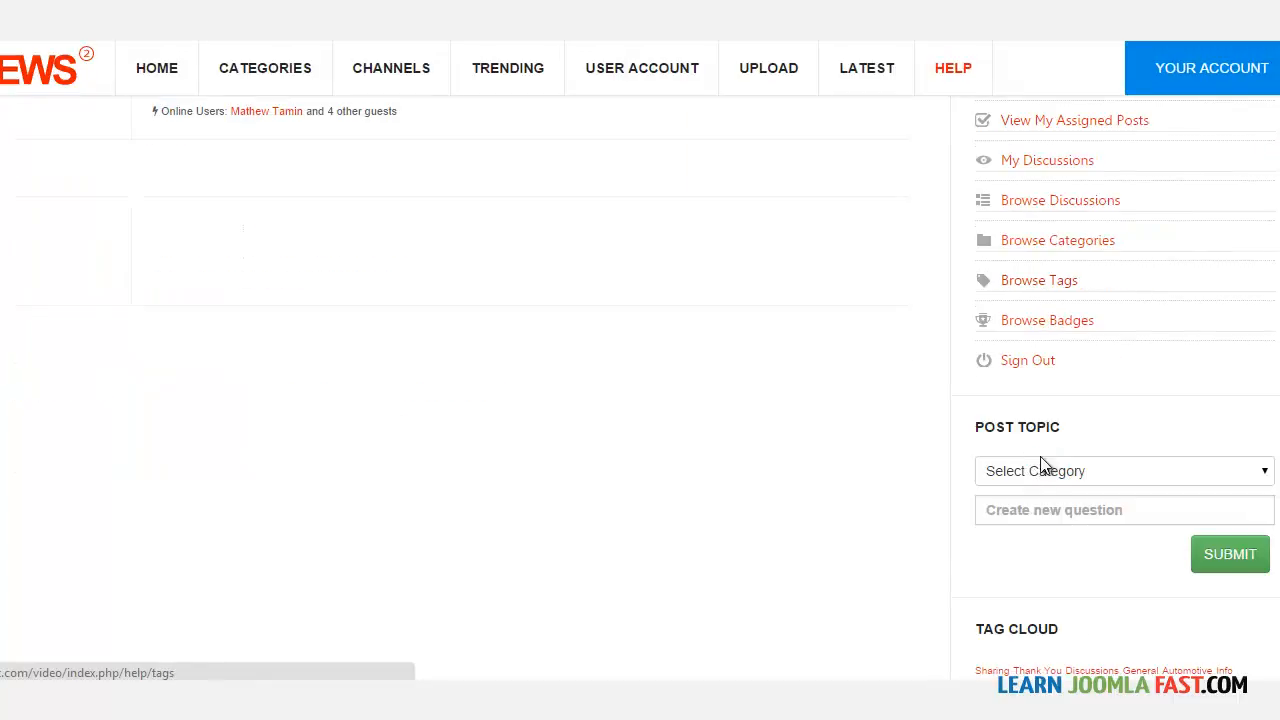
pyautogui.scroll(6, 1048, 266)
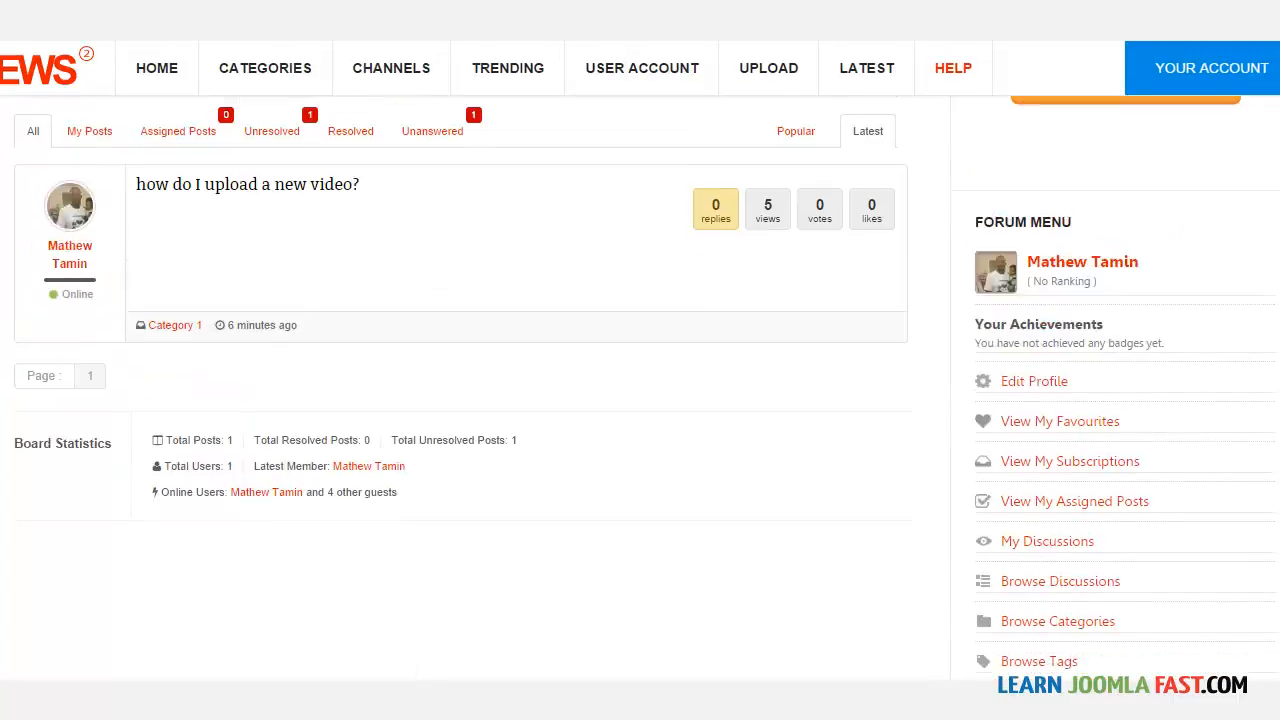
pyautogui.scroll(-8, 640, 360)
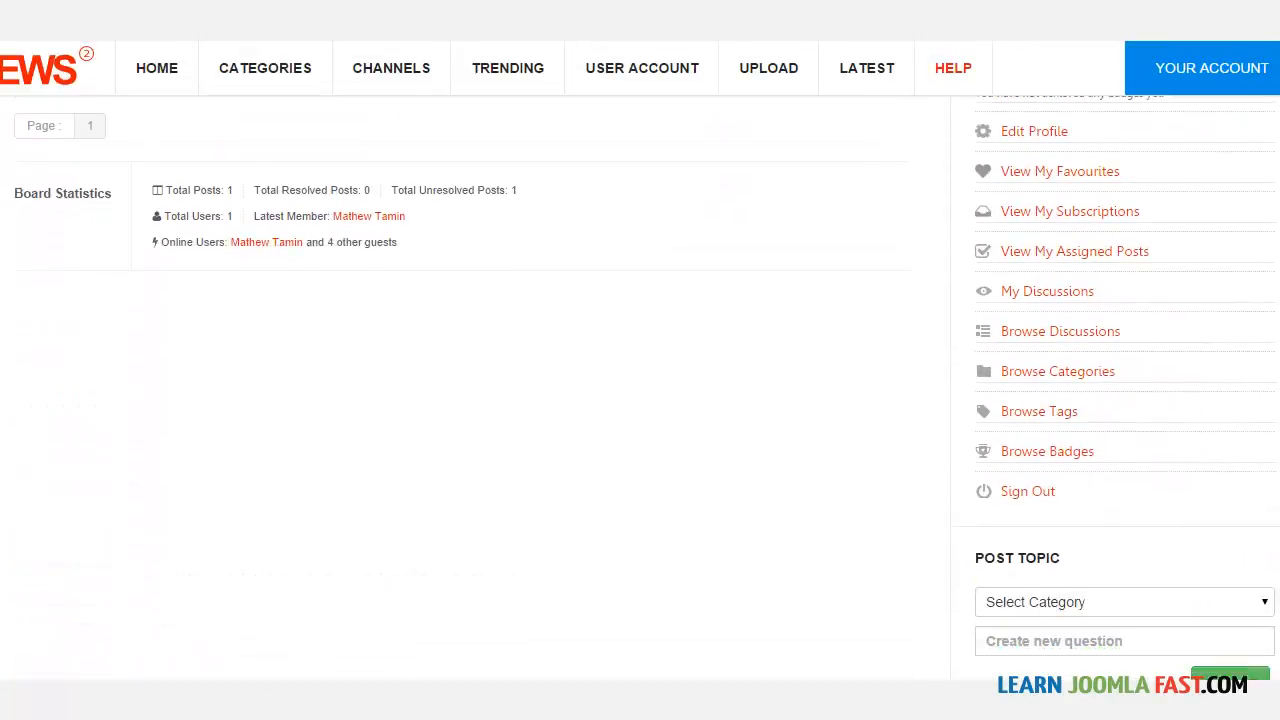
pyautogui.scroll(8, 640, 360)
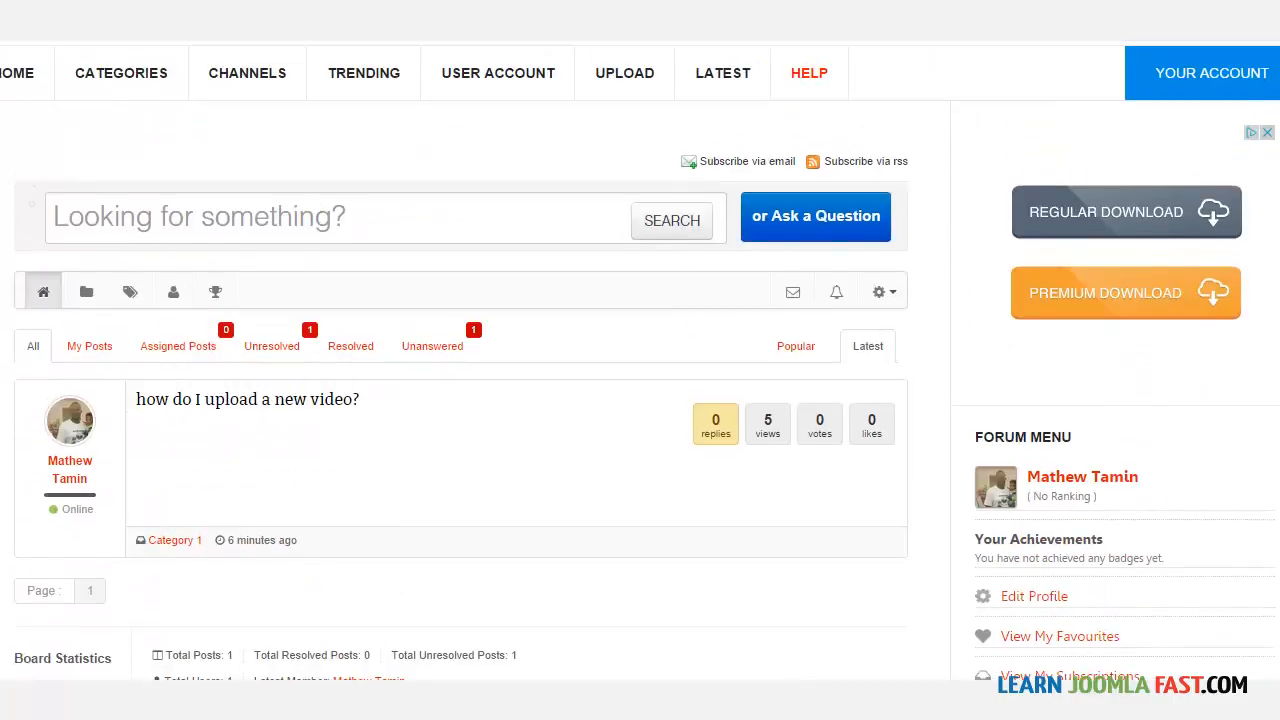
pyautogui.scroll(-1, 640, 360)
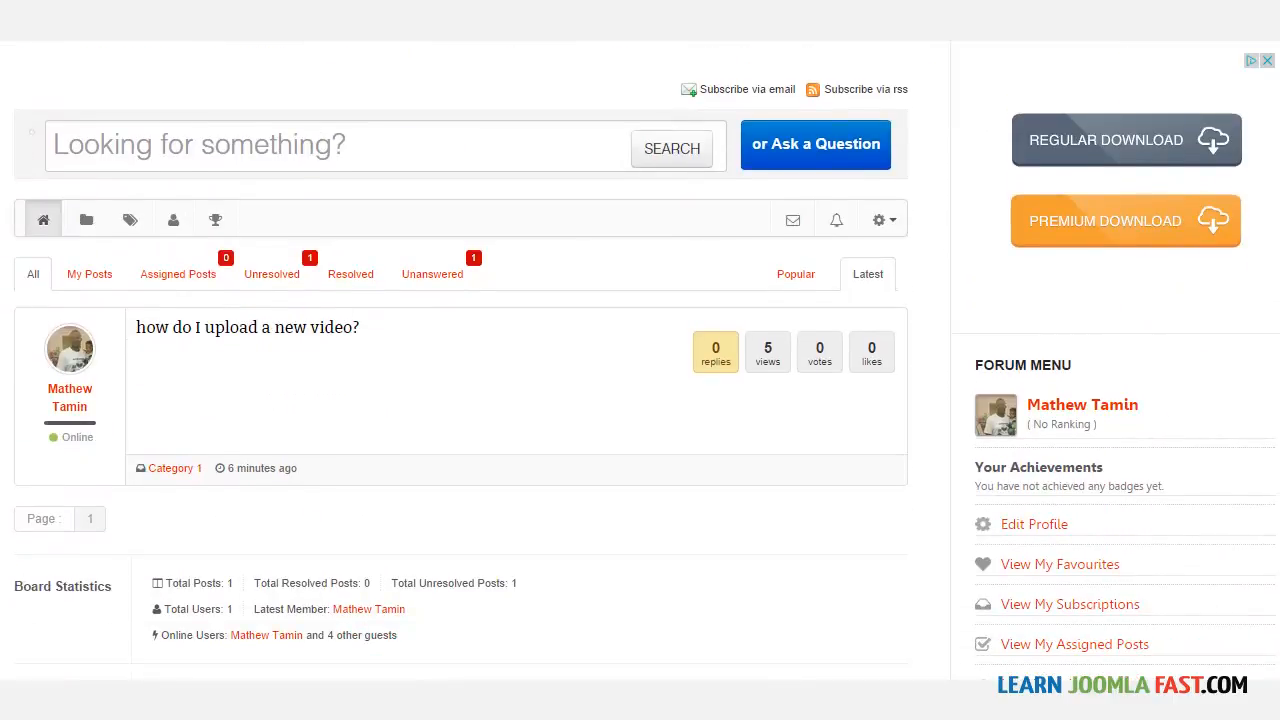
pyautogui.scroll(-10, 640, 360)
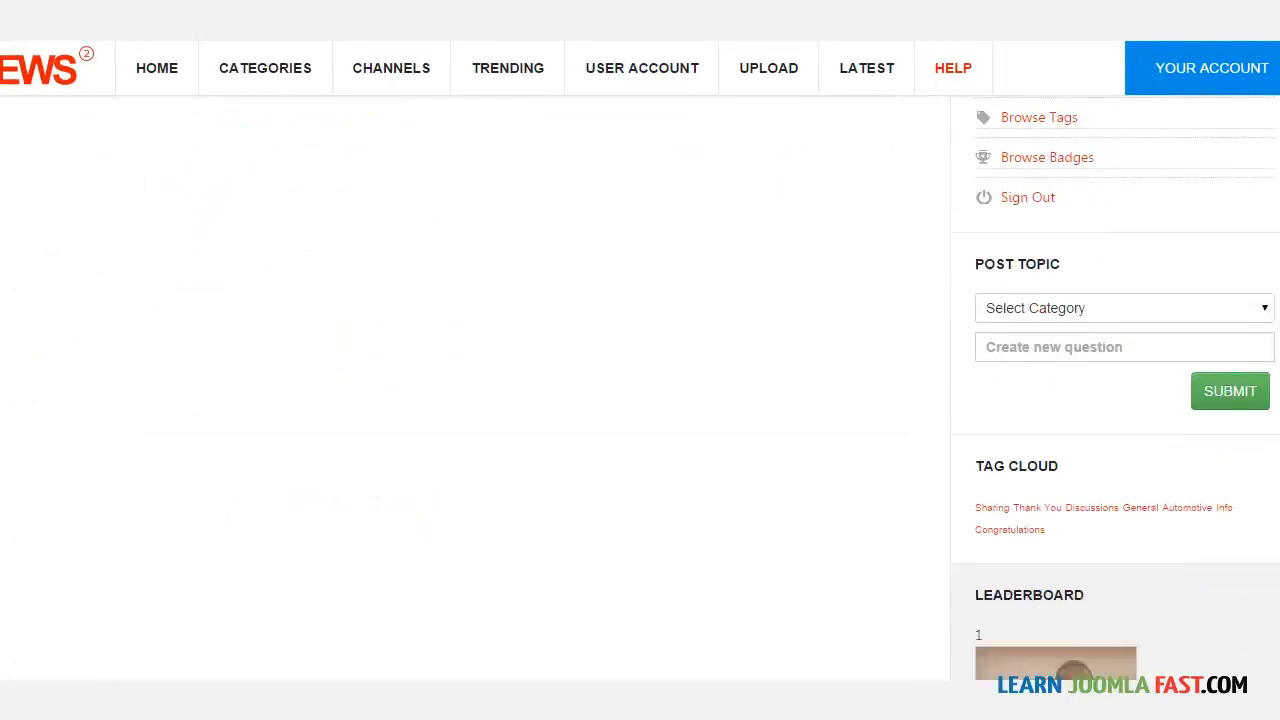
pyautogui.scroll(10, 640, 360)
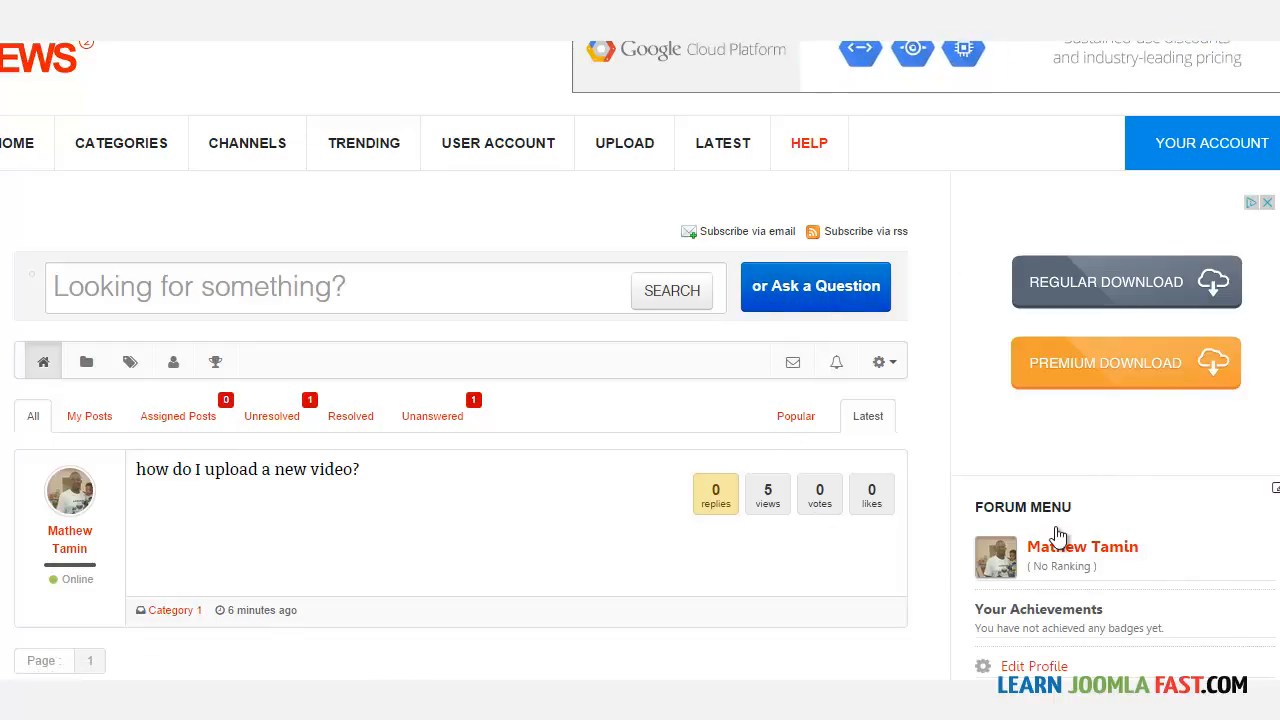
pyautogui.scroll(-2, 1066, 363)
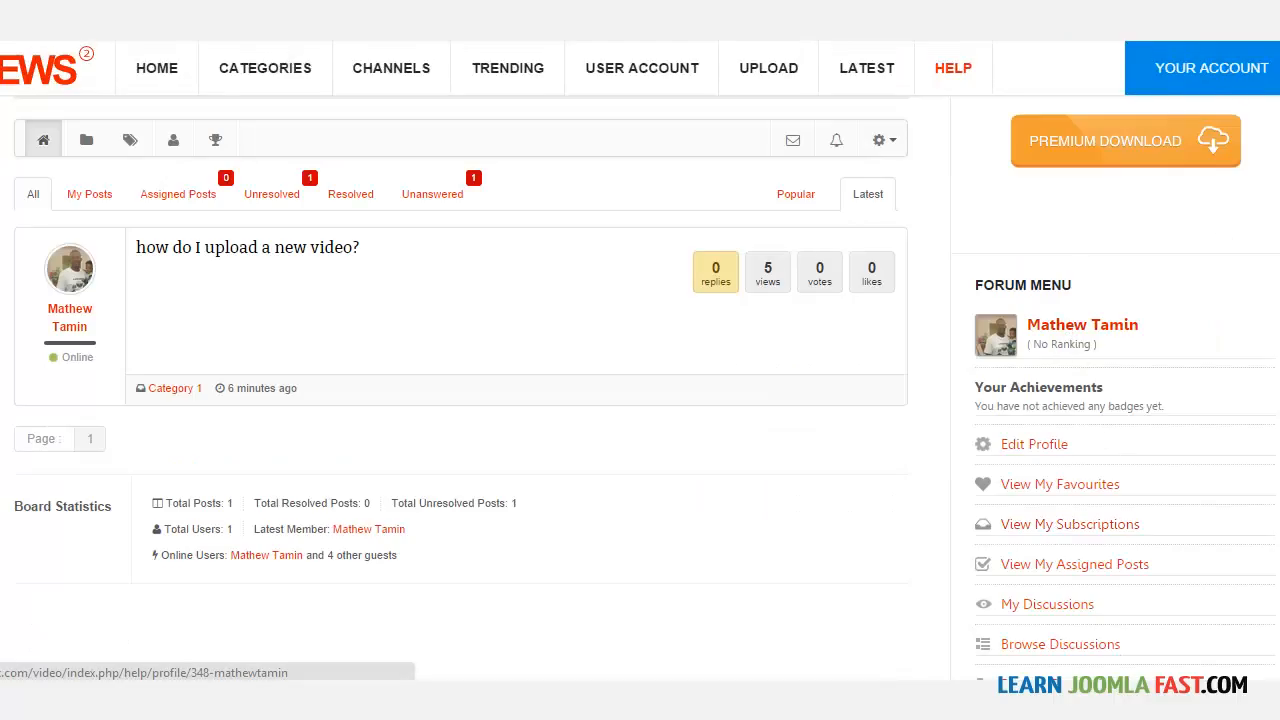
pyautogui.scroll(3, 1008, 375)
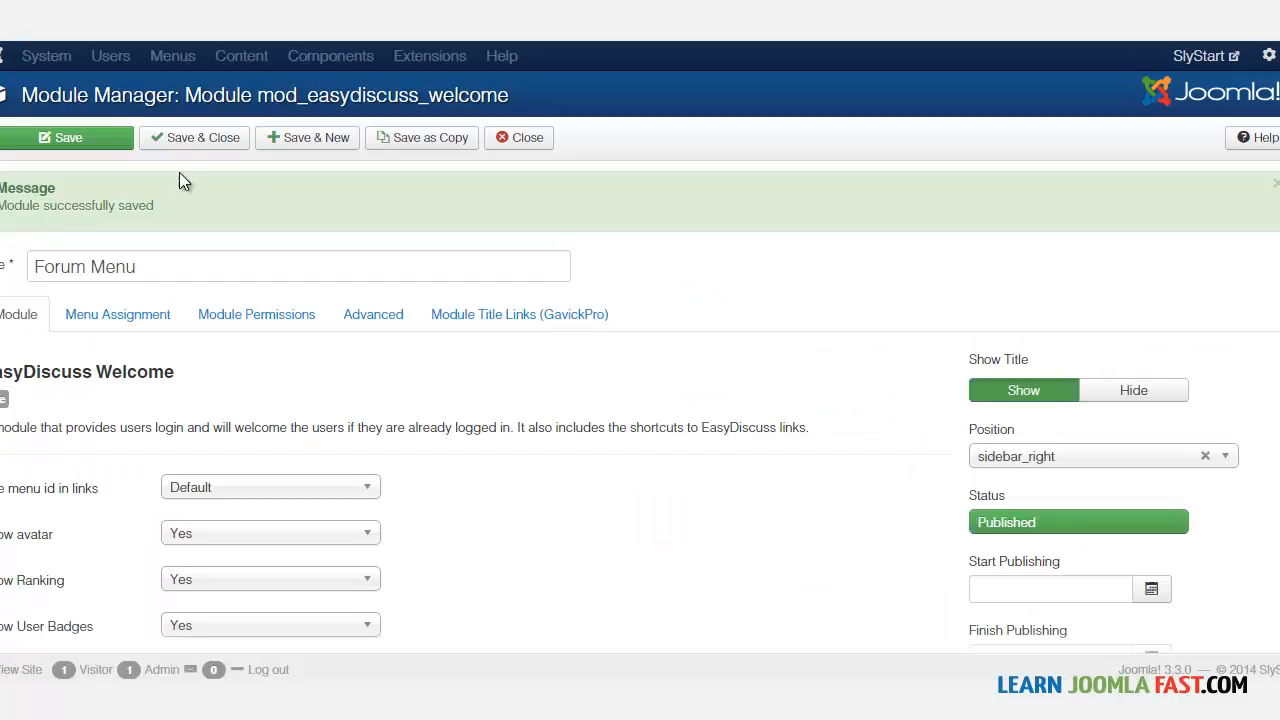
# - Save and close the Forum Menu module in the Joomla administrator, returning to the module list
pyautogui.click(193, 140)
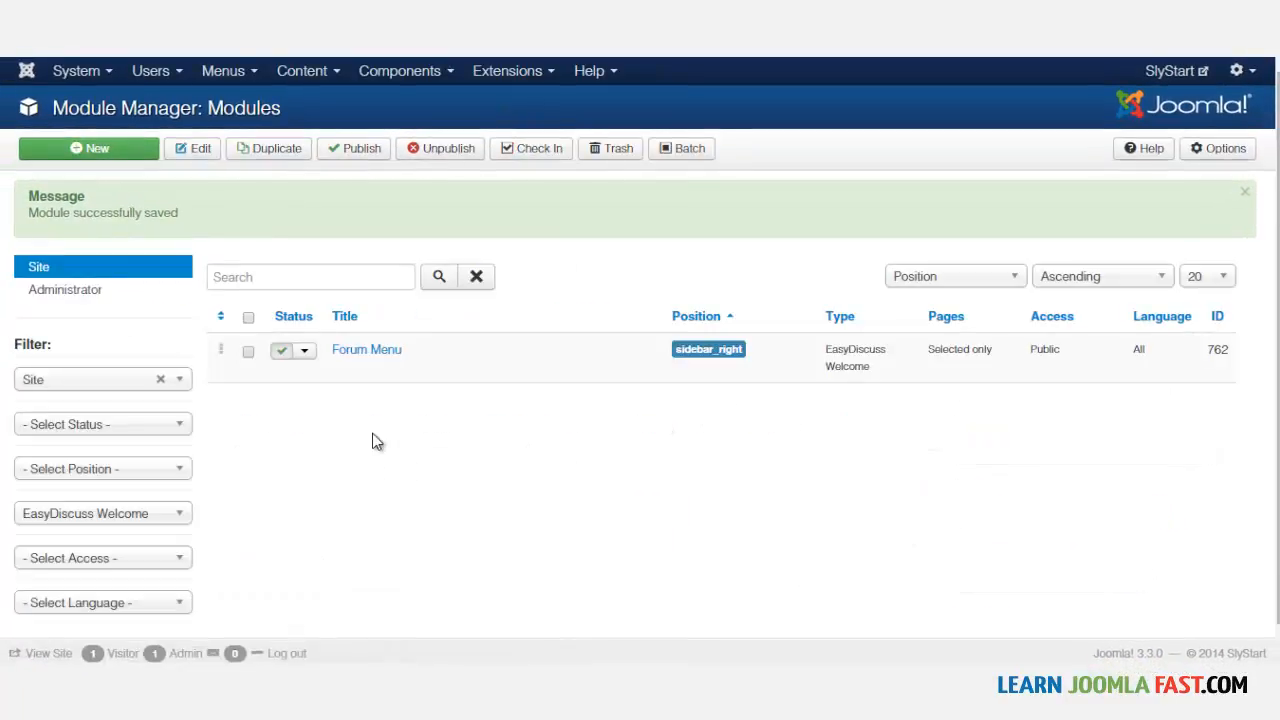
pyautogui.scroll(-1, 372, 440)
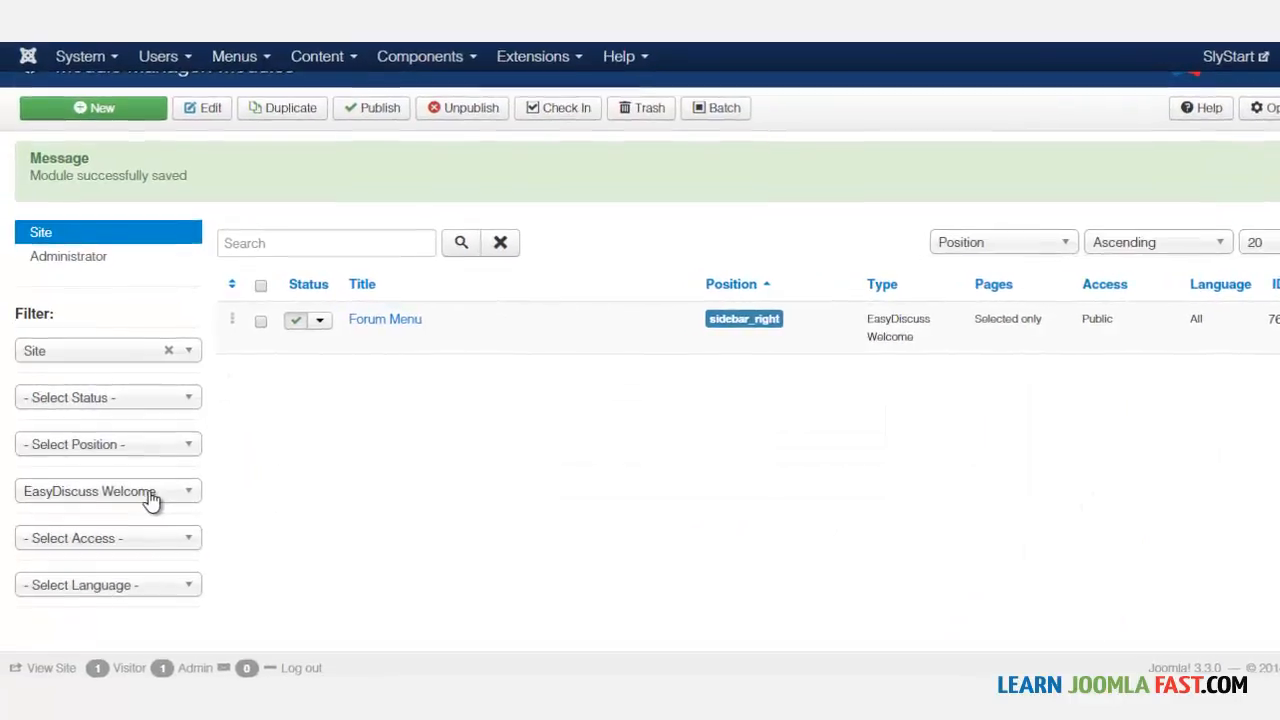
# - Clear the EasyDiscuss Welcome type filter from the module list so that all module types are listed
pyautogui.click(191, 500)
pyautogui.scroll(1, 186, 603)
pyautogui.scroll(2, 186, 603)
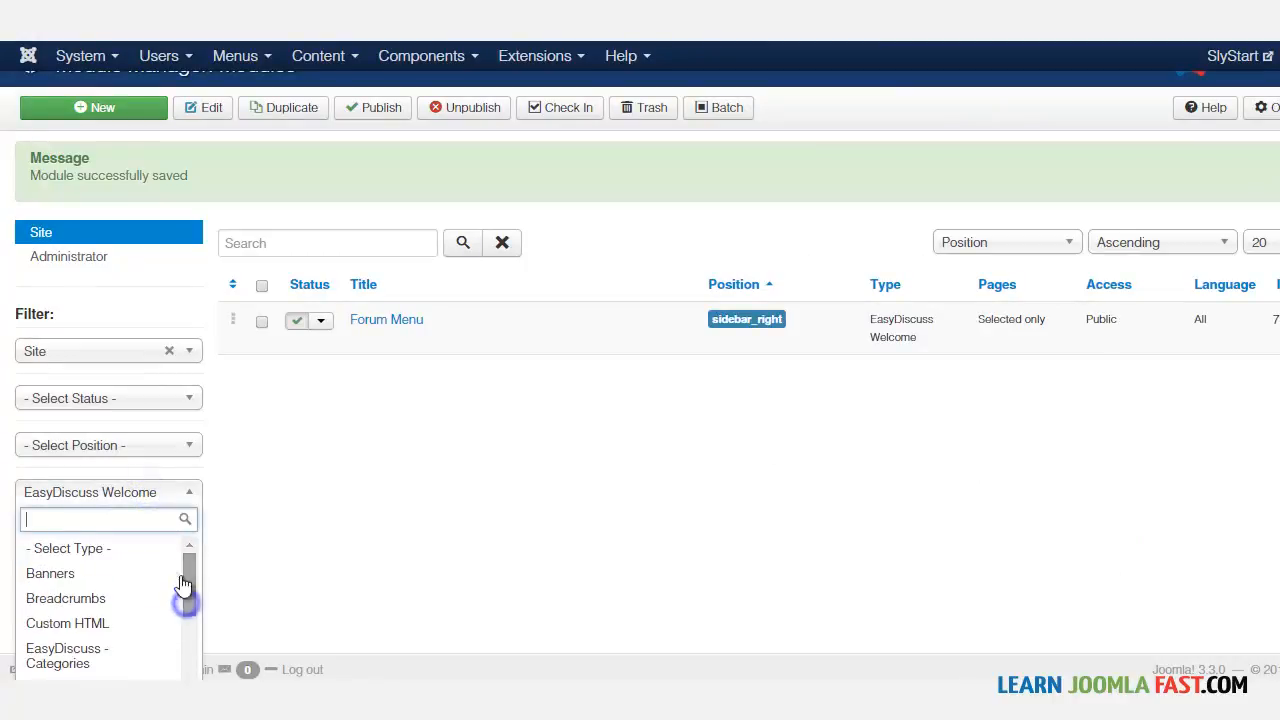
pyautogui.click(122, 548)
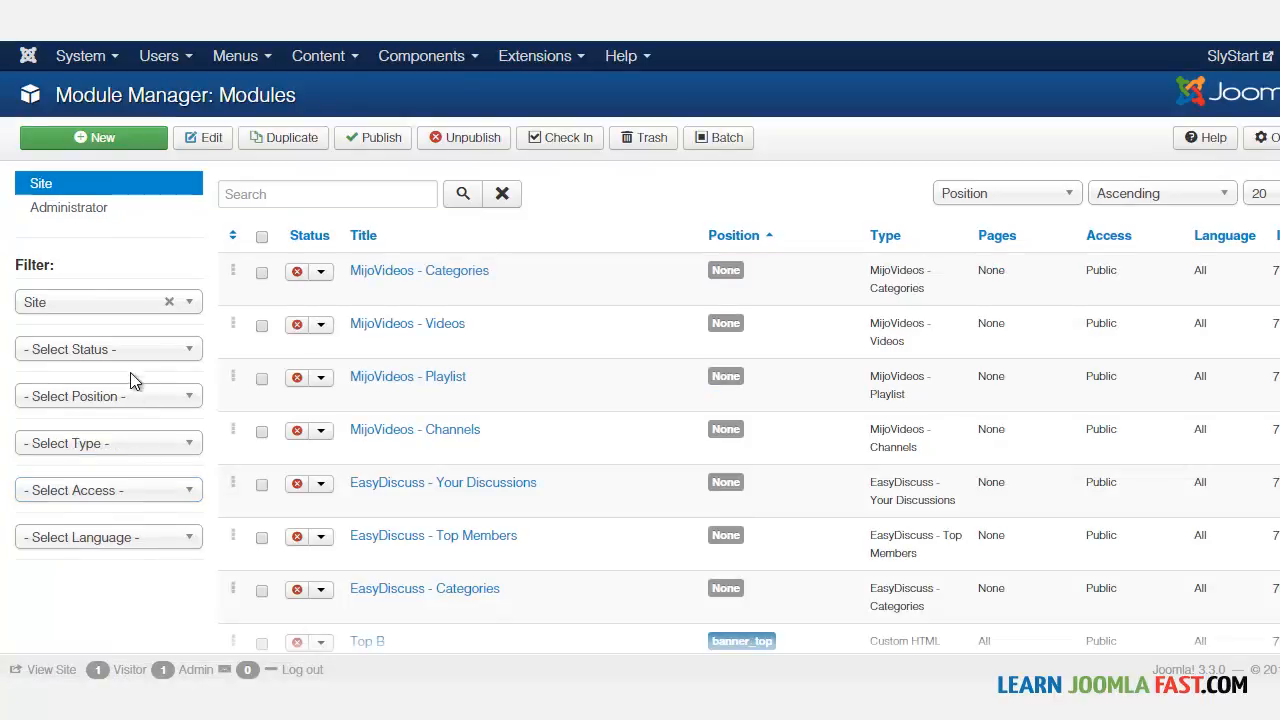
# - Filter the module list by the sidebar_right position, leaving the status filter unset
pyautogui.click(97, 352)
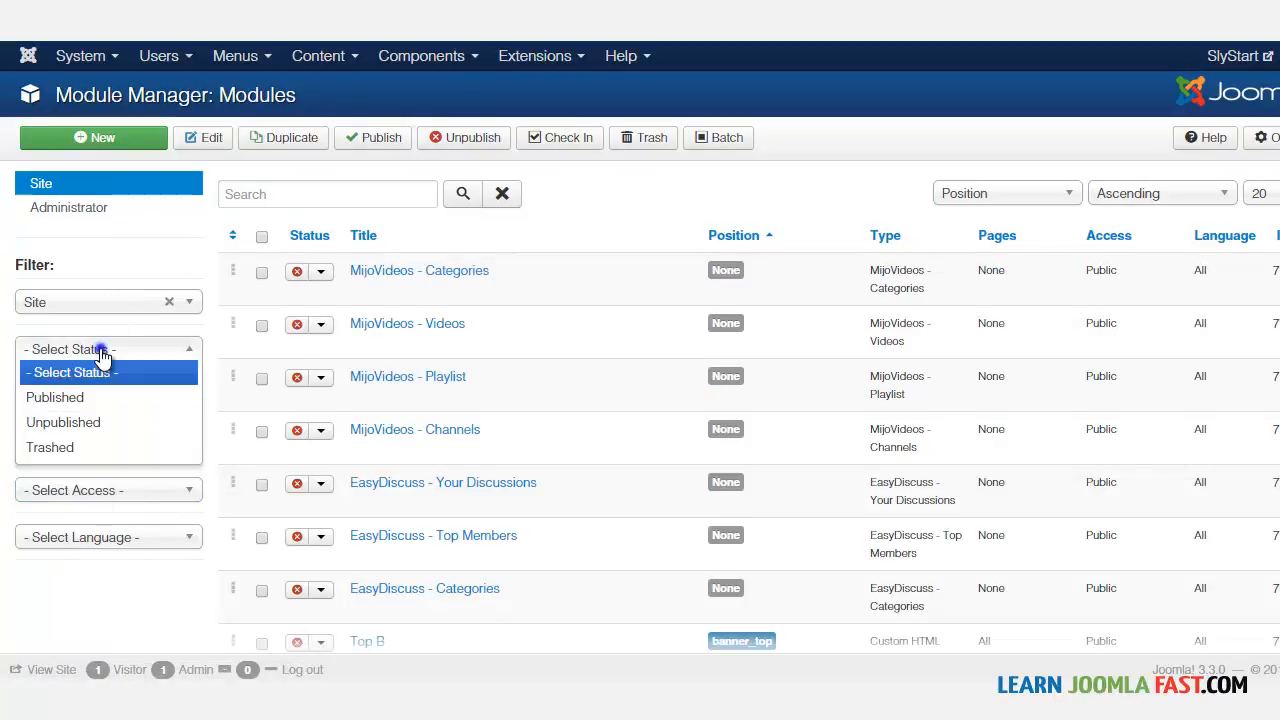
pyautogui.click(100, 362)
pyautogui.click(103, 398)
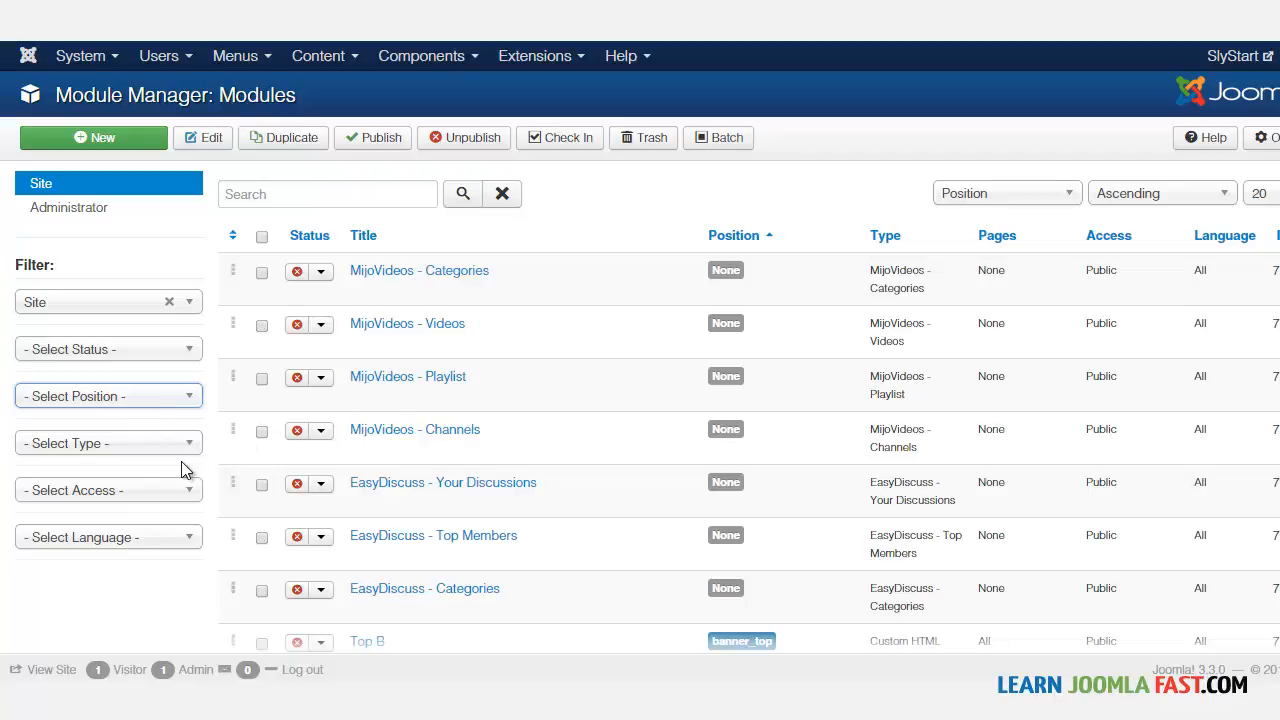
pyautogui.click(150, 400)
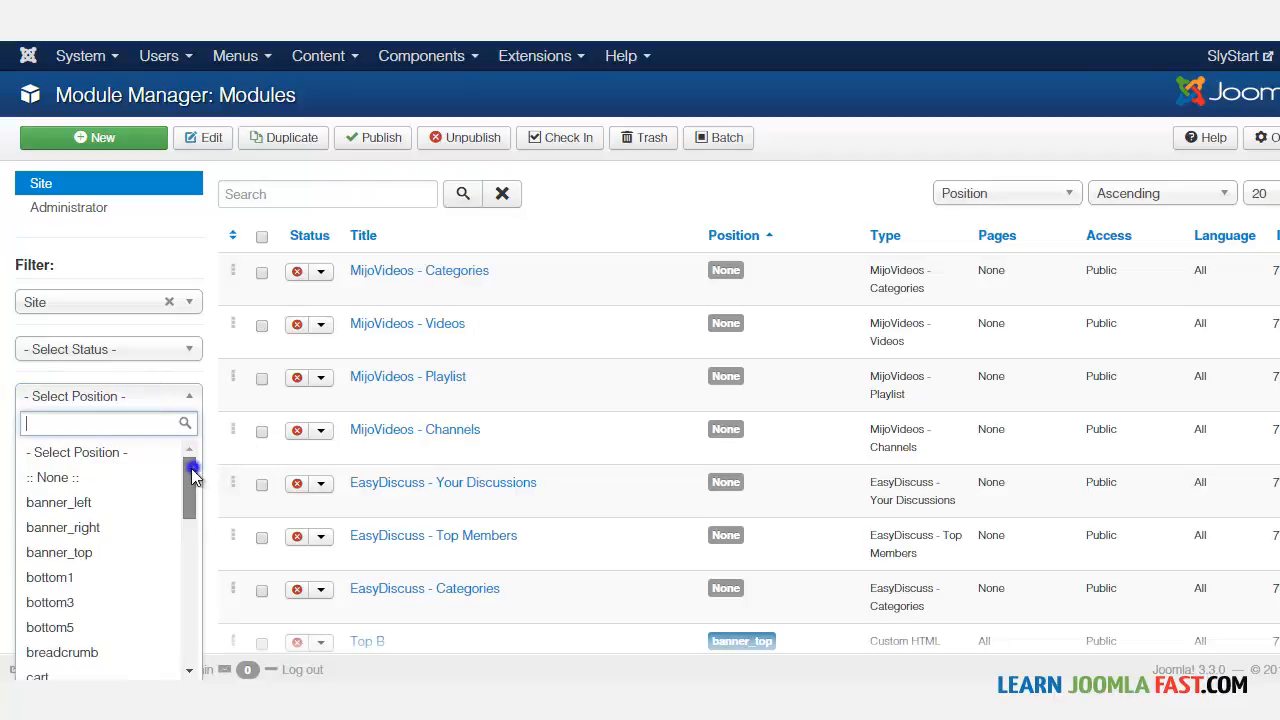
pyautogui.moveTo(191, 468); pyautogui.dragTo(166, 591)
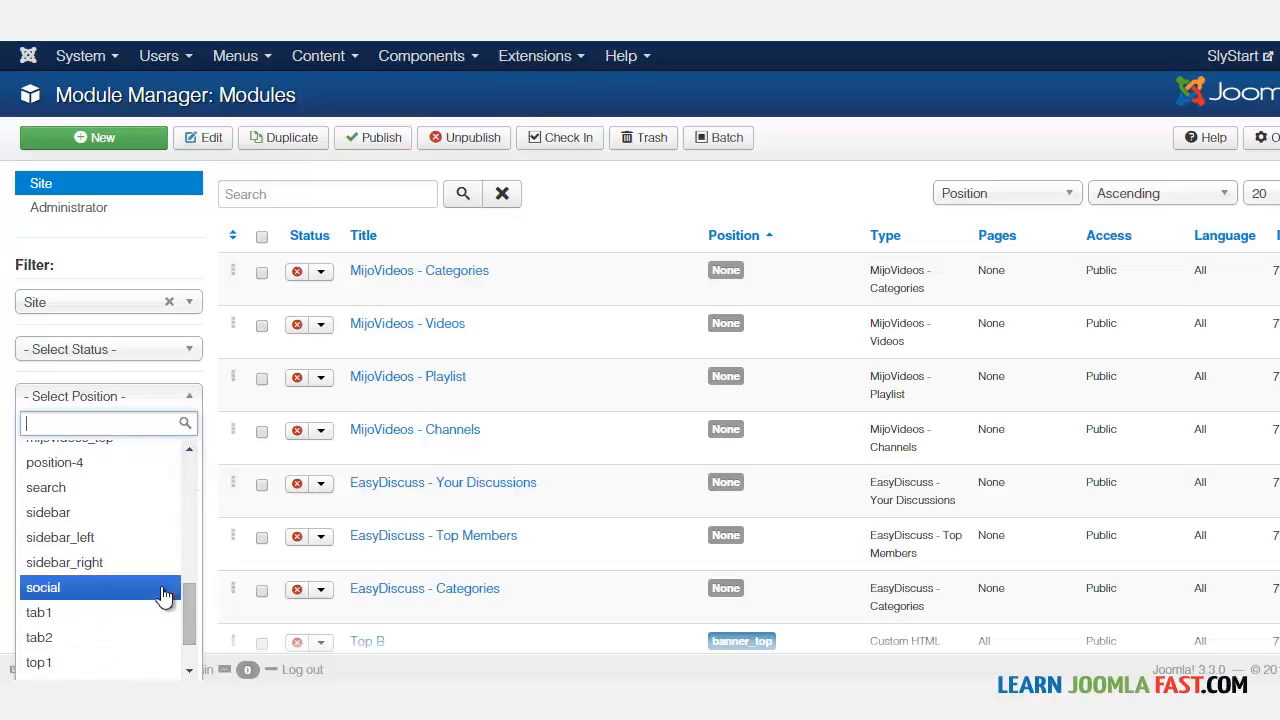
pyautogui.click(92, 568)
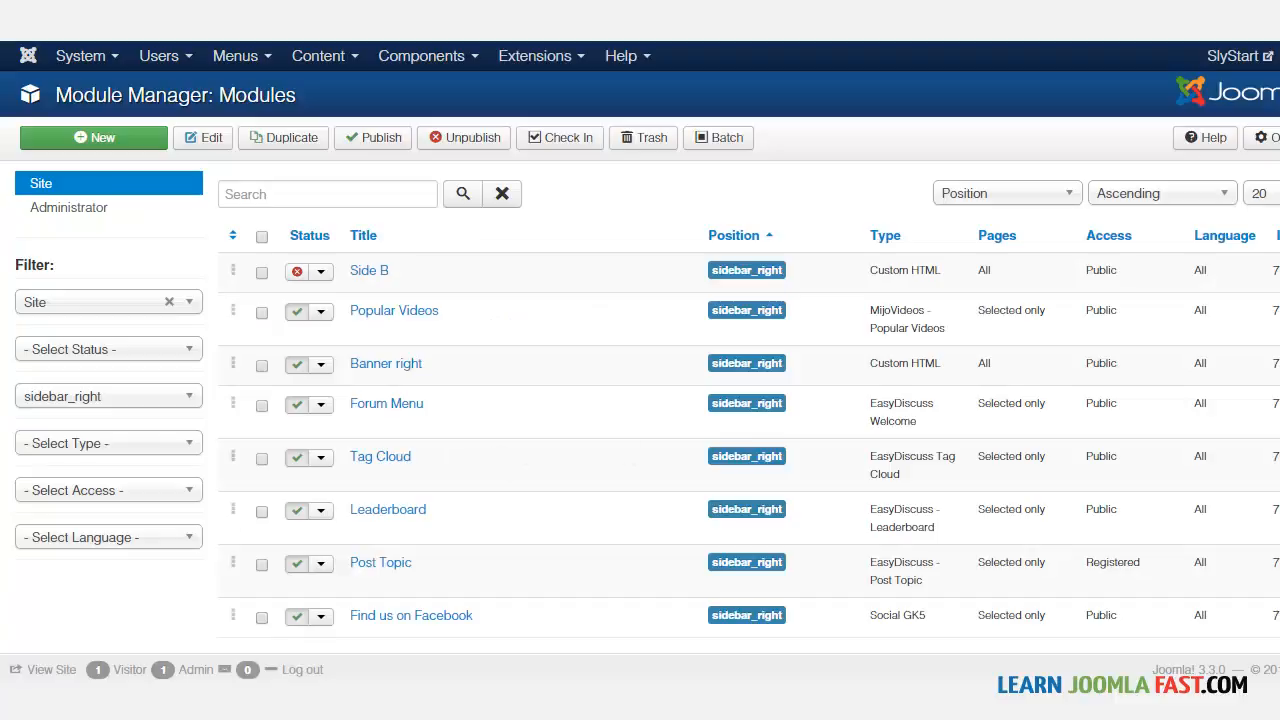
# - Sort the sidebar_right modules by their ordering so they can be rearranged
pyautogui.scroll(-1, 408, 499)
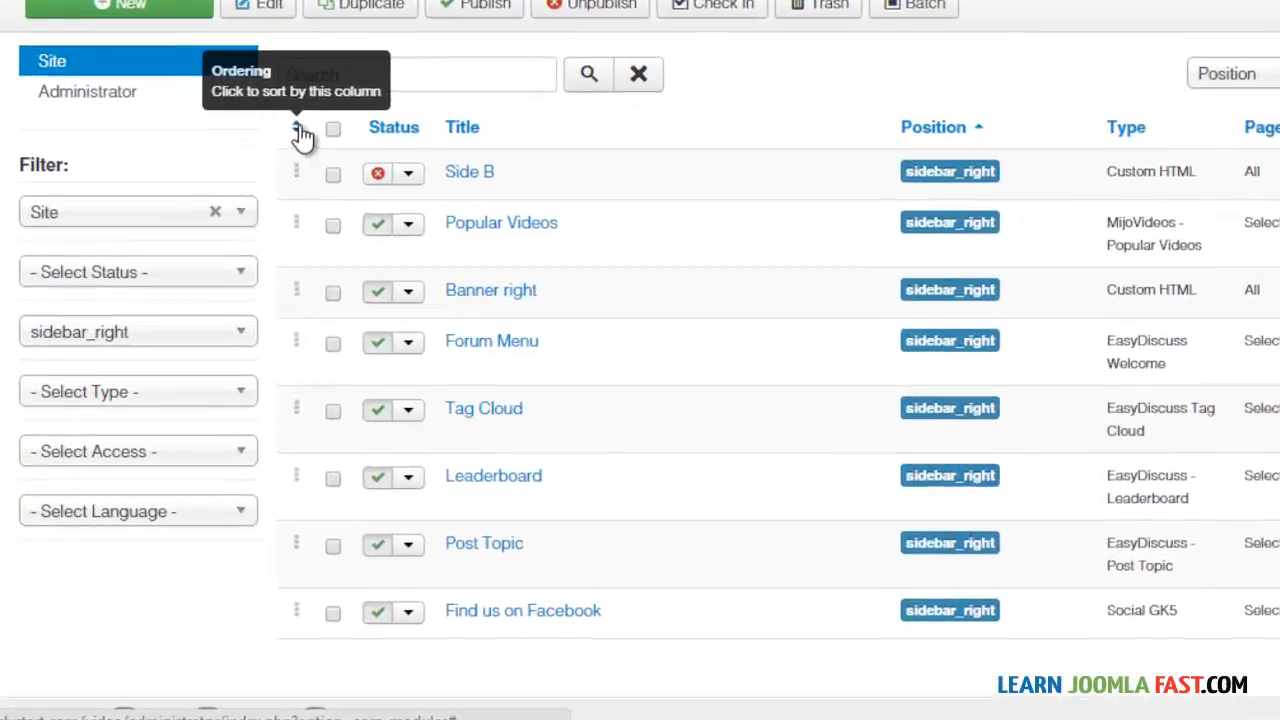
pyautogui.click(320, 106)
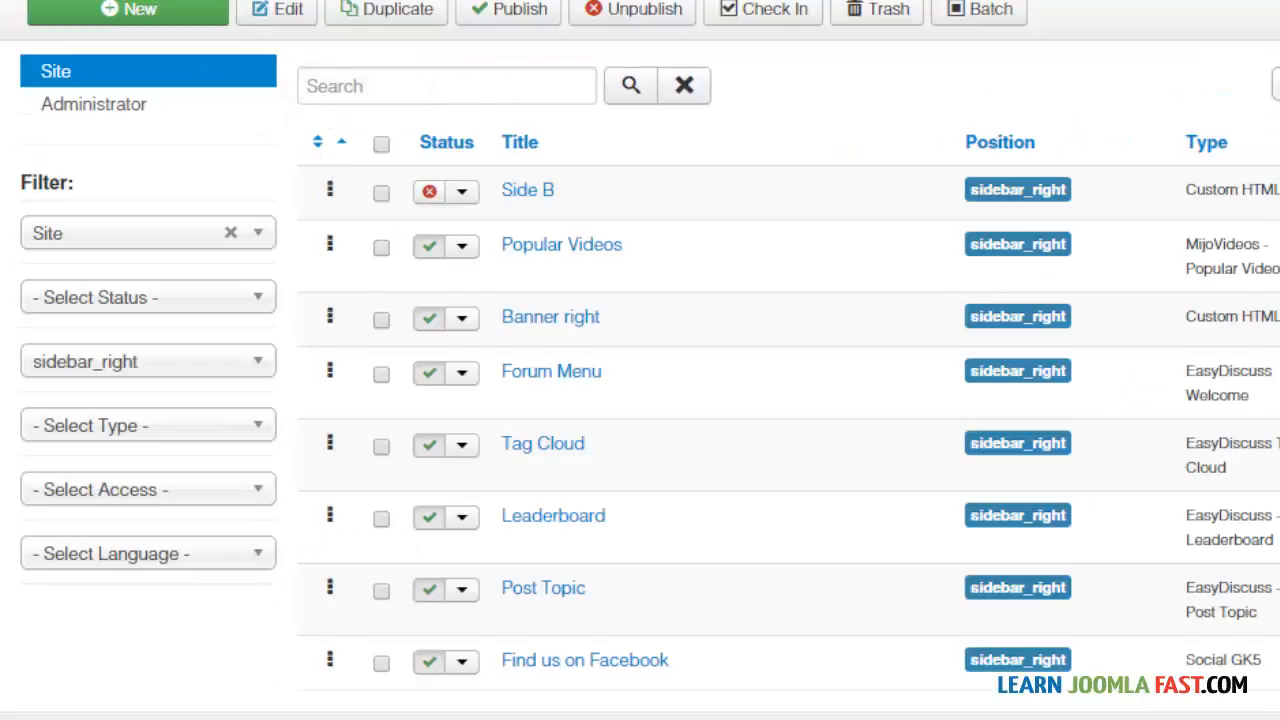
pyautogui.scroll(-1, 640, 360)
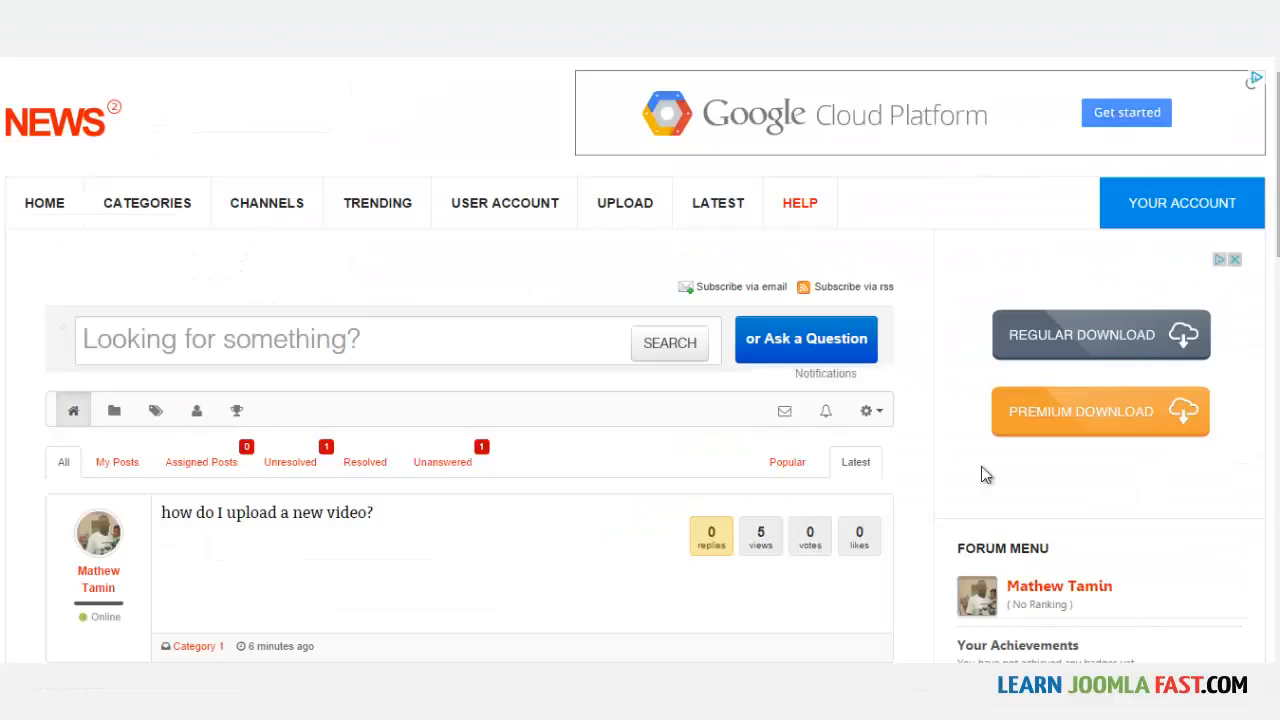
# - Examine the order of the sidebar modules on the public Help page, from Forum Menu down to Leaderboard
pyautogui.scroll(-1, 1278, 288)
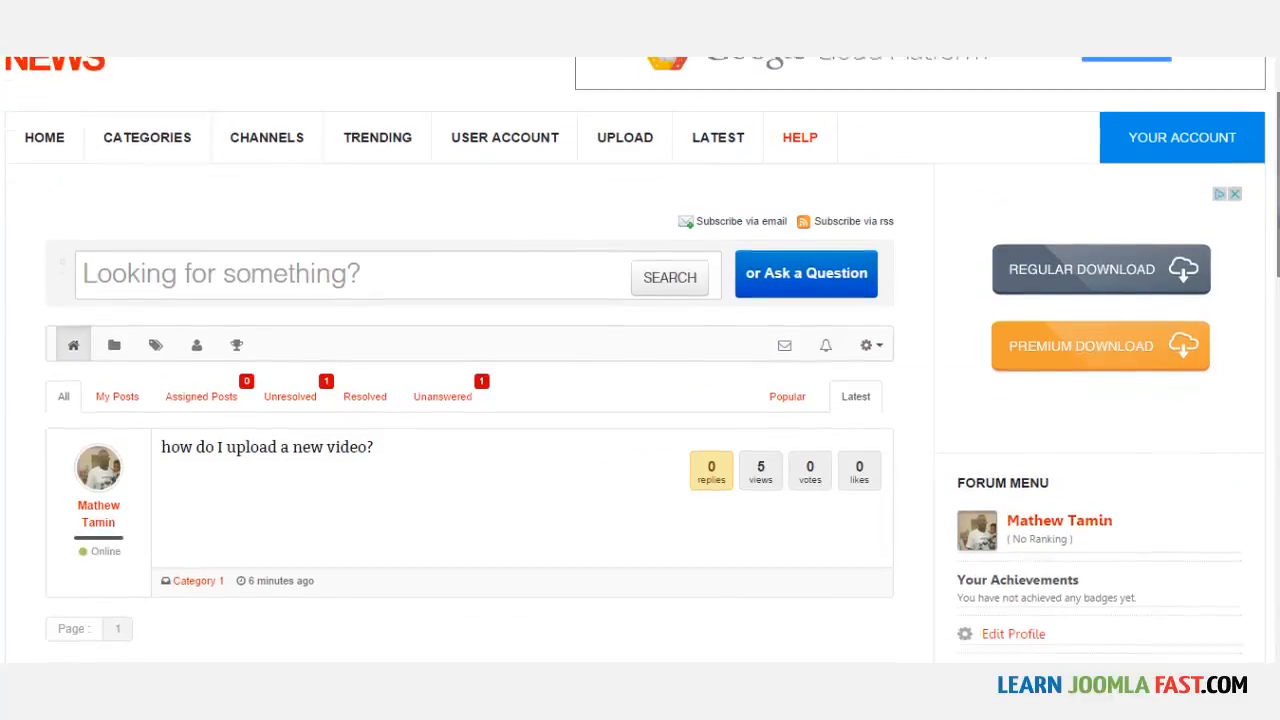
pyautogui.scroll(-2, 1258, 300)
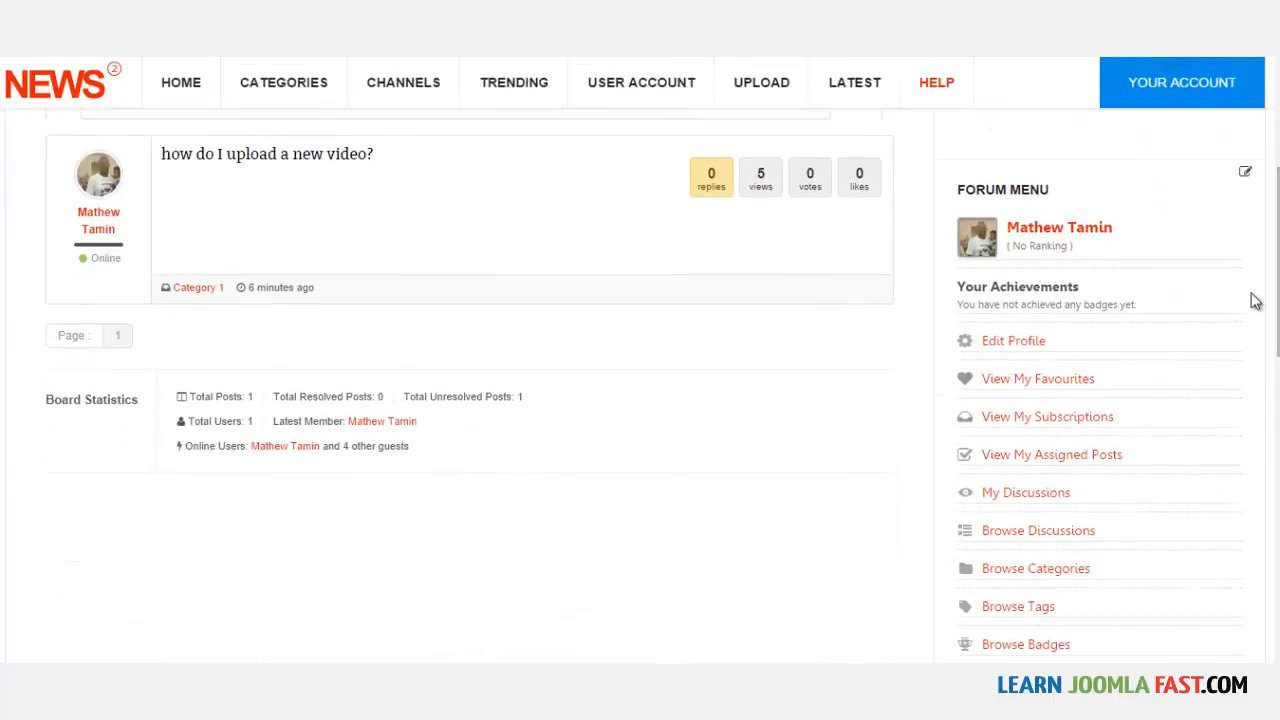
pyautogui.scroll(-5, 1270, 298)
pyautogui.scroll(1, 1276, 293)
pyautogui.scroll(-2, 1274, 310)
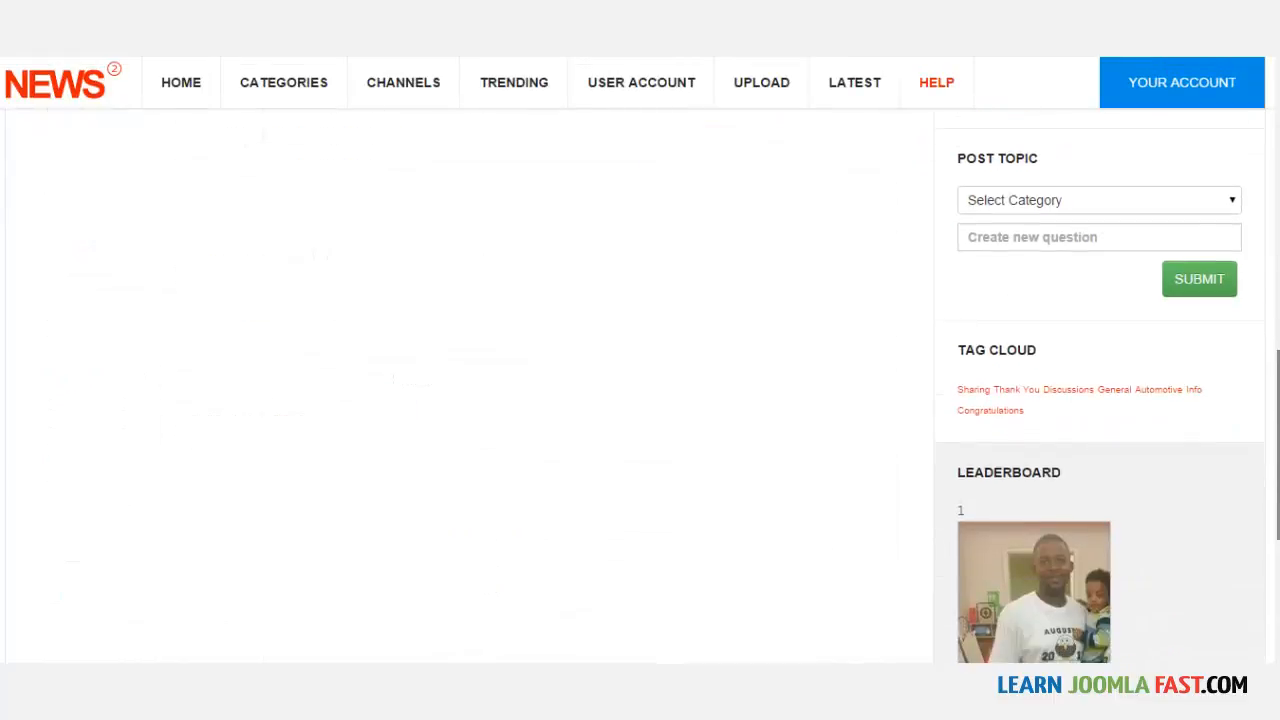
pyautogui.scroll(4, 1272, 340)
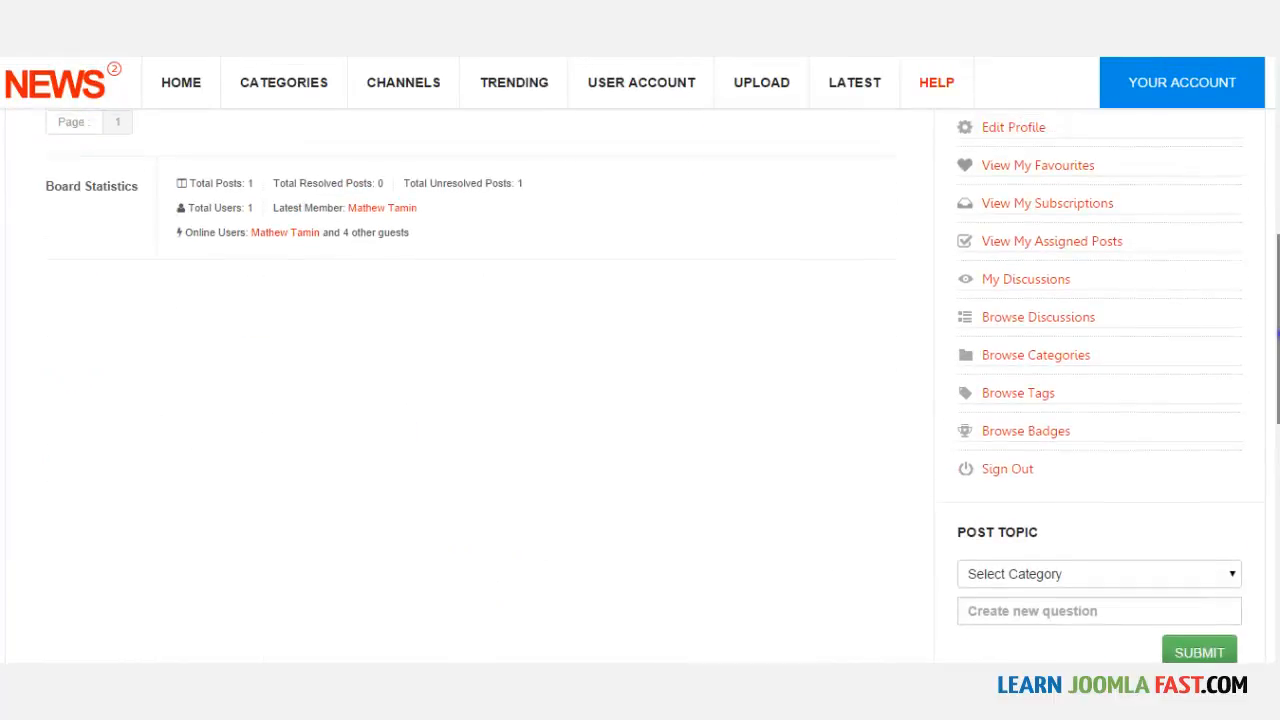
pyautogui.scroll(-8, 1270, 357)
pyautogui.scroll(3, 640, 385)
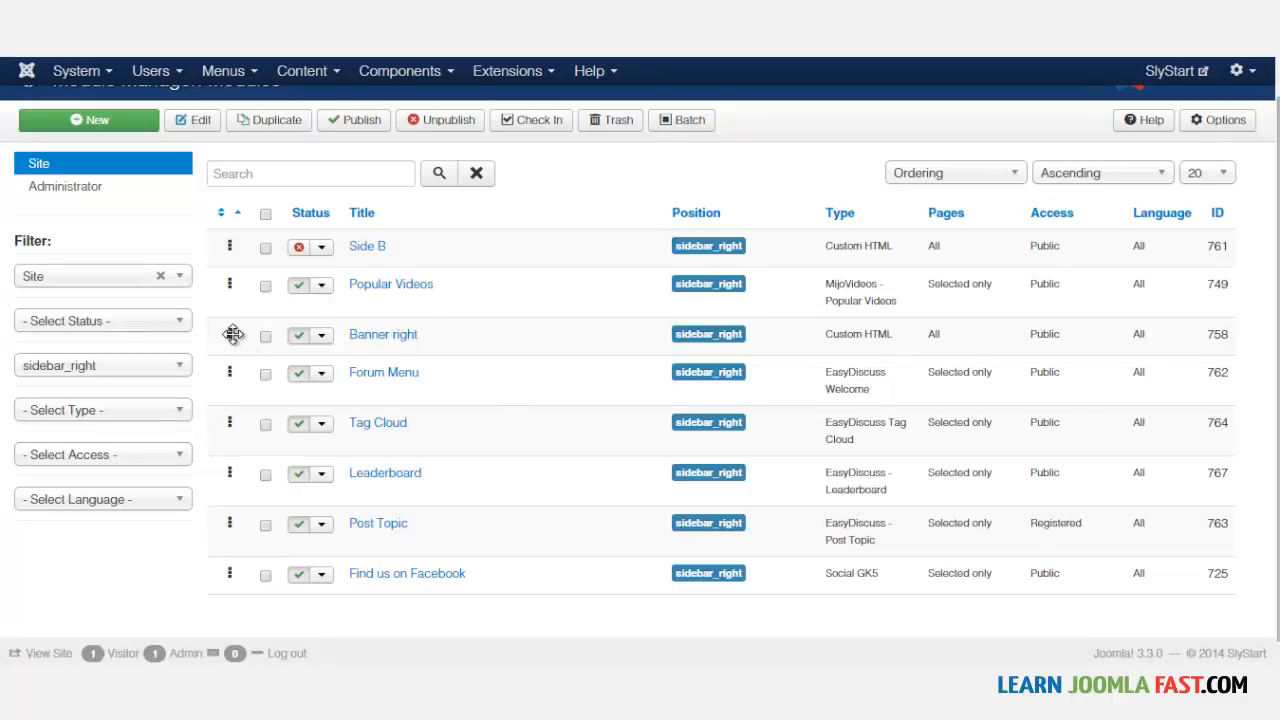
# - Reorder the sidebar_right modules to Leaderboard, Tag Cloud, Post Topic, Forum Menu, with Banner right lower down, and check the order on the public Help page
pyautogui.moveTo(233, 334); pyautogui.dragTo(256, 526)
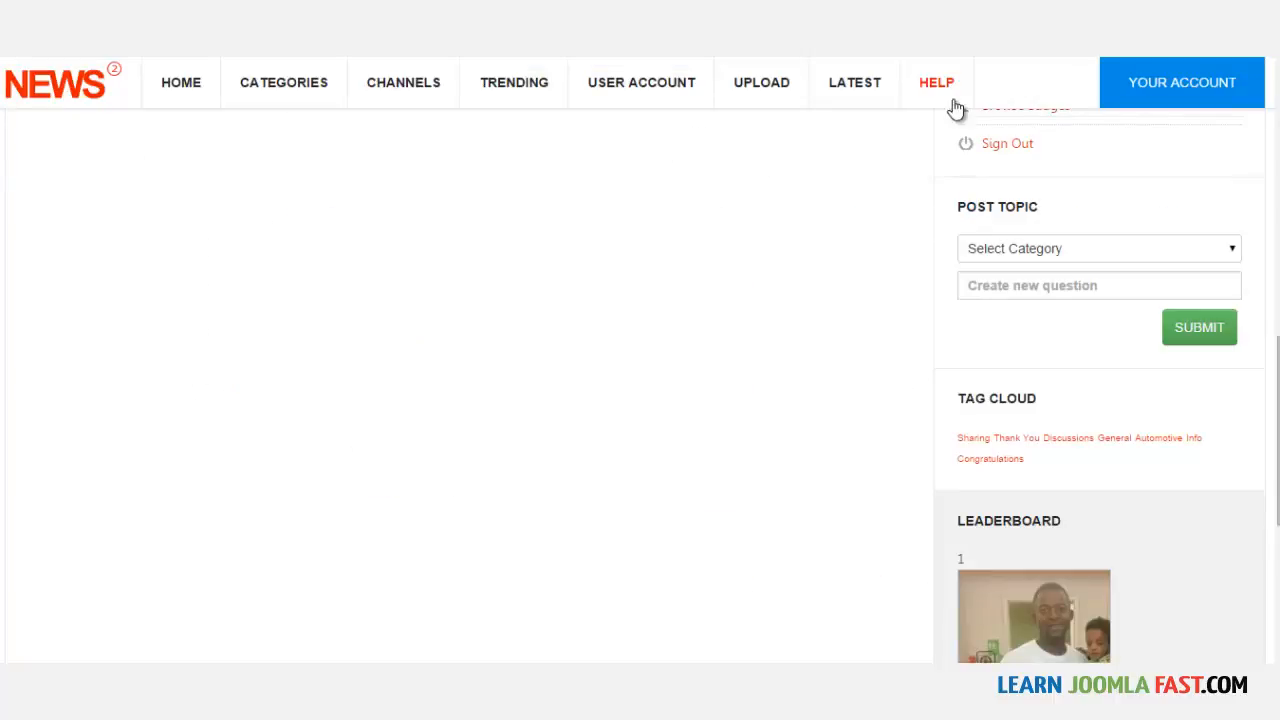
pyautogui.click(940, 86)
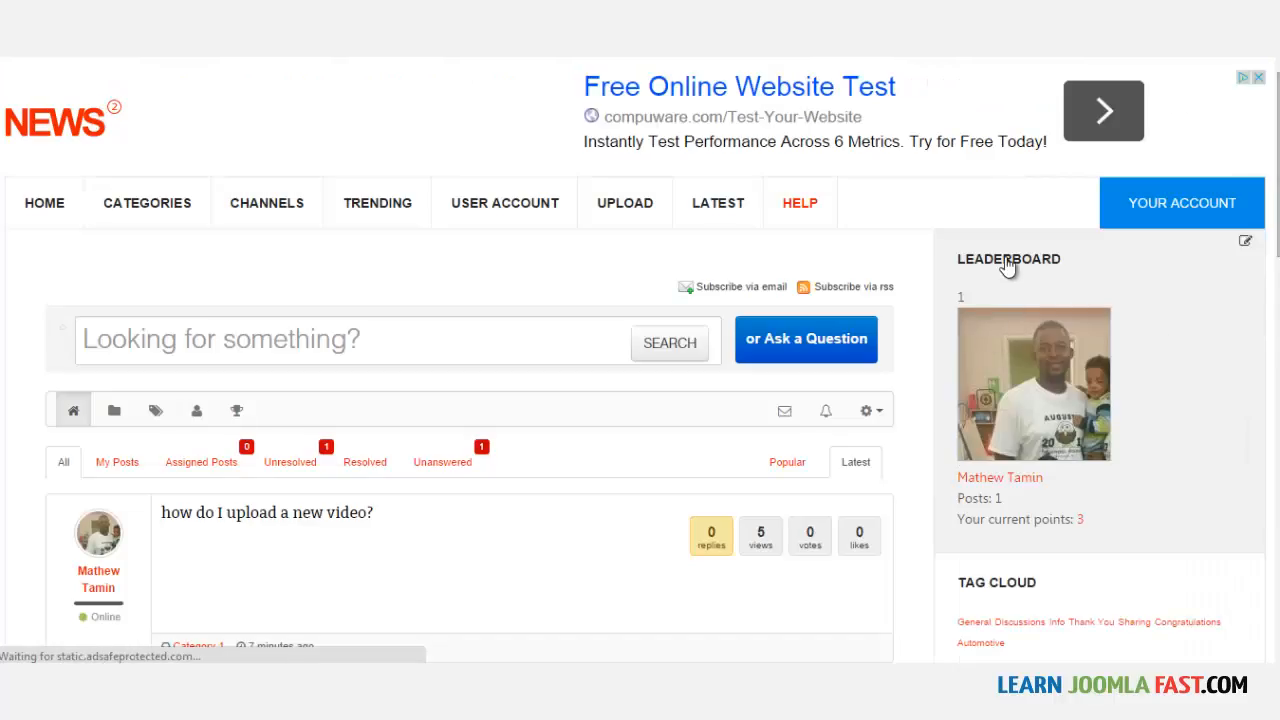
pyautogui.scroll(-8, 640, 400)
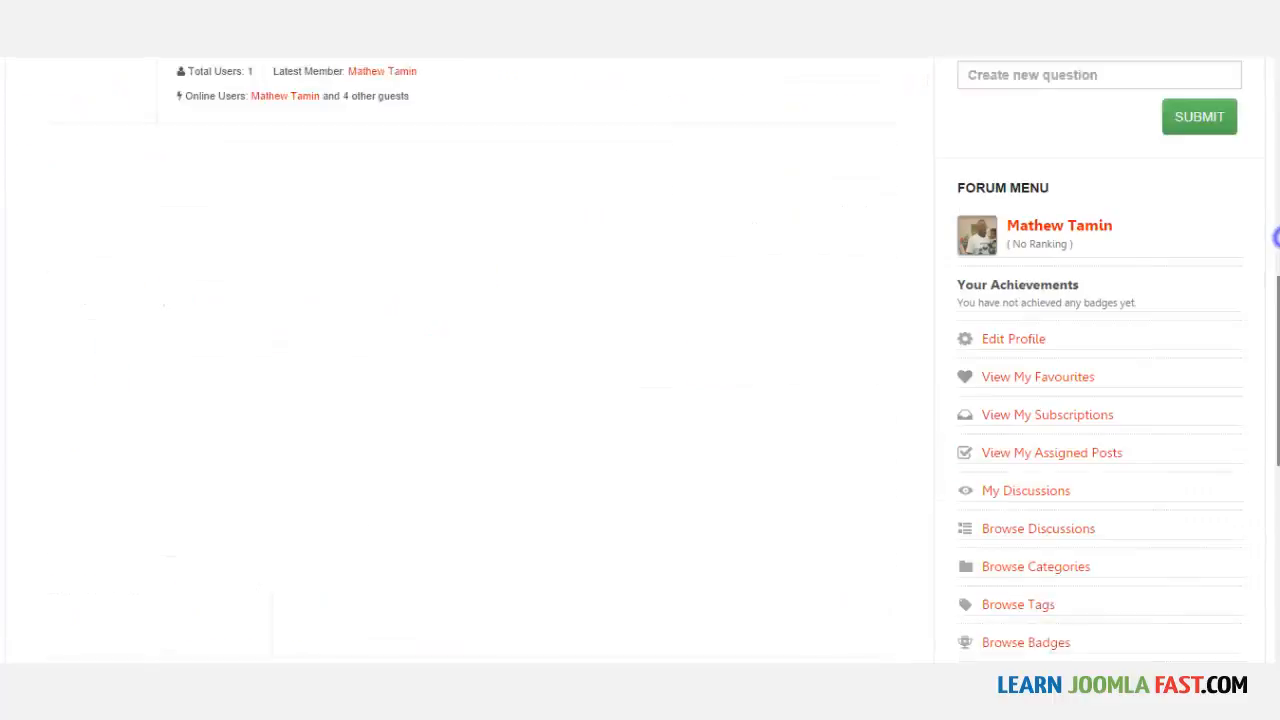
pyautogui.scroll(-3, 640, 400)
pyautogui.scroll(2, 1278, 391)
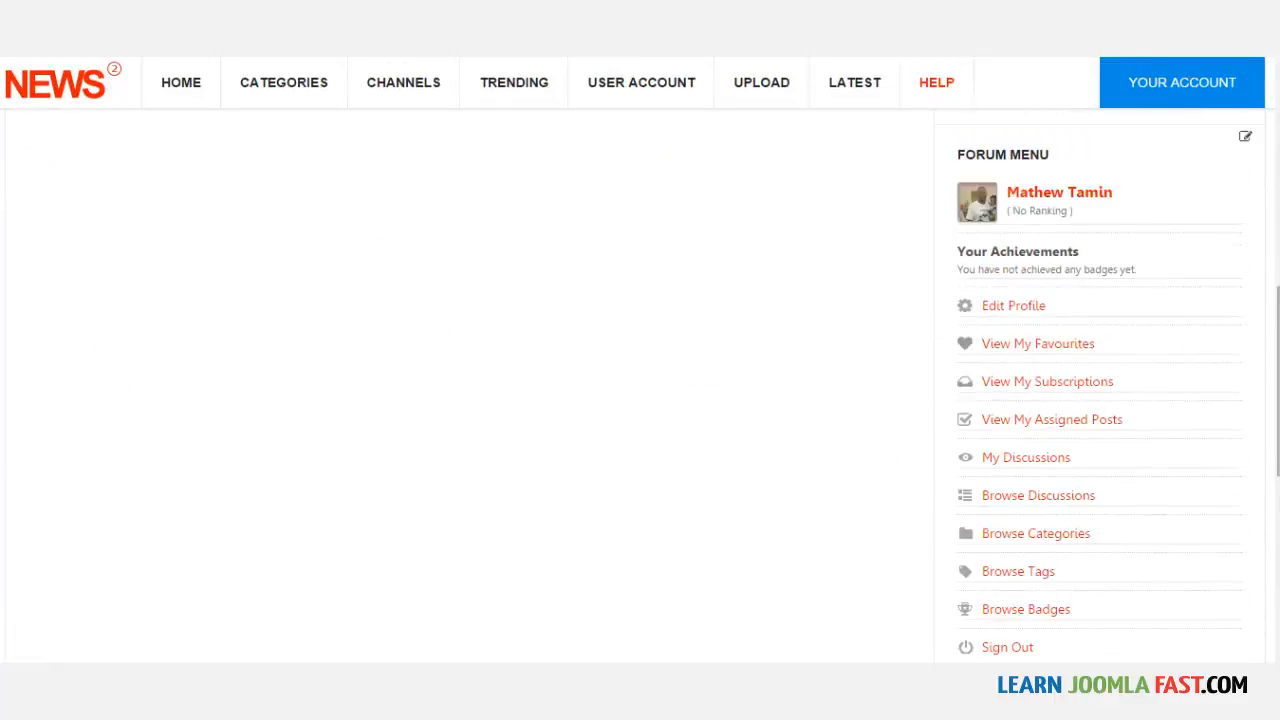
pyautogui.scroll(10, 1278, 391)
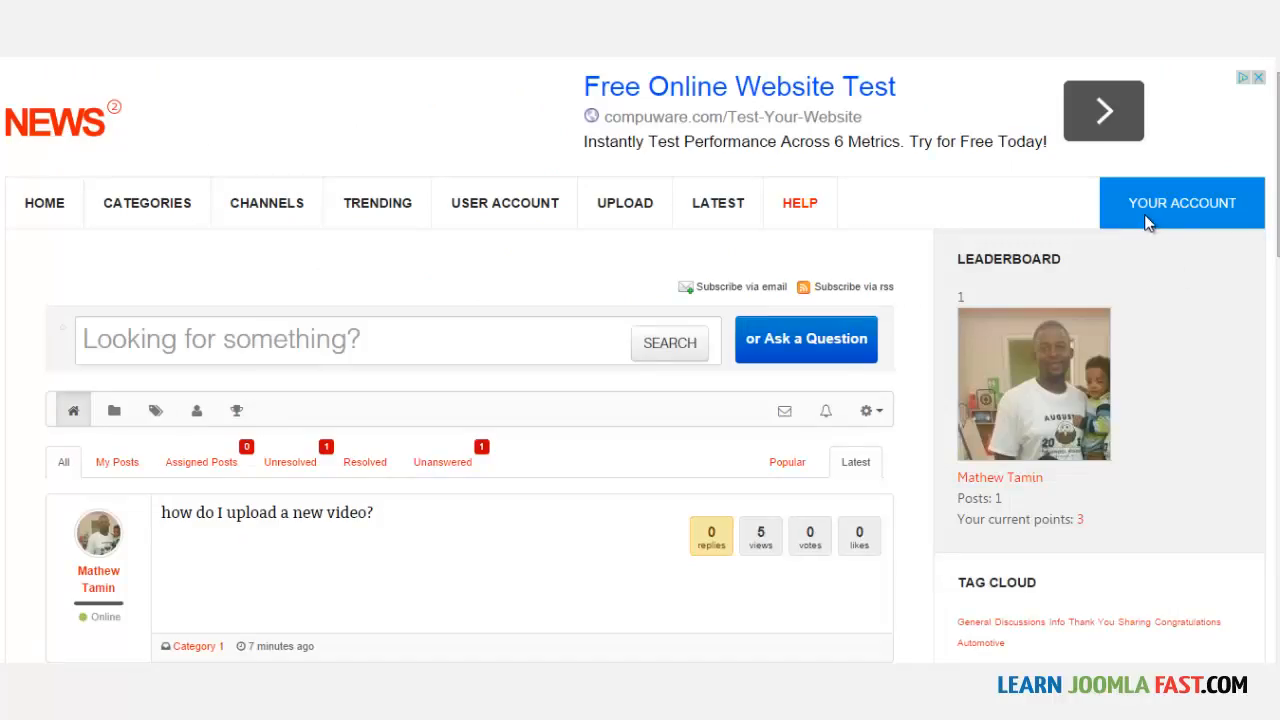
# - Reload the public Help page and examine the rearranged sidebar from Leaderboard through Post Topic to Forum Menu
pyautogui.click(799, 208)
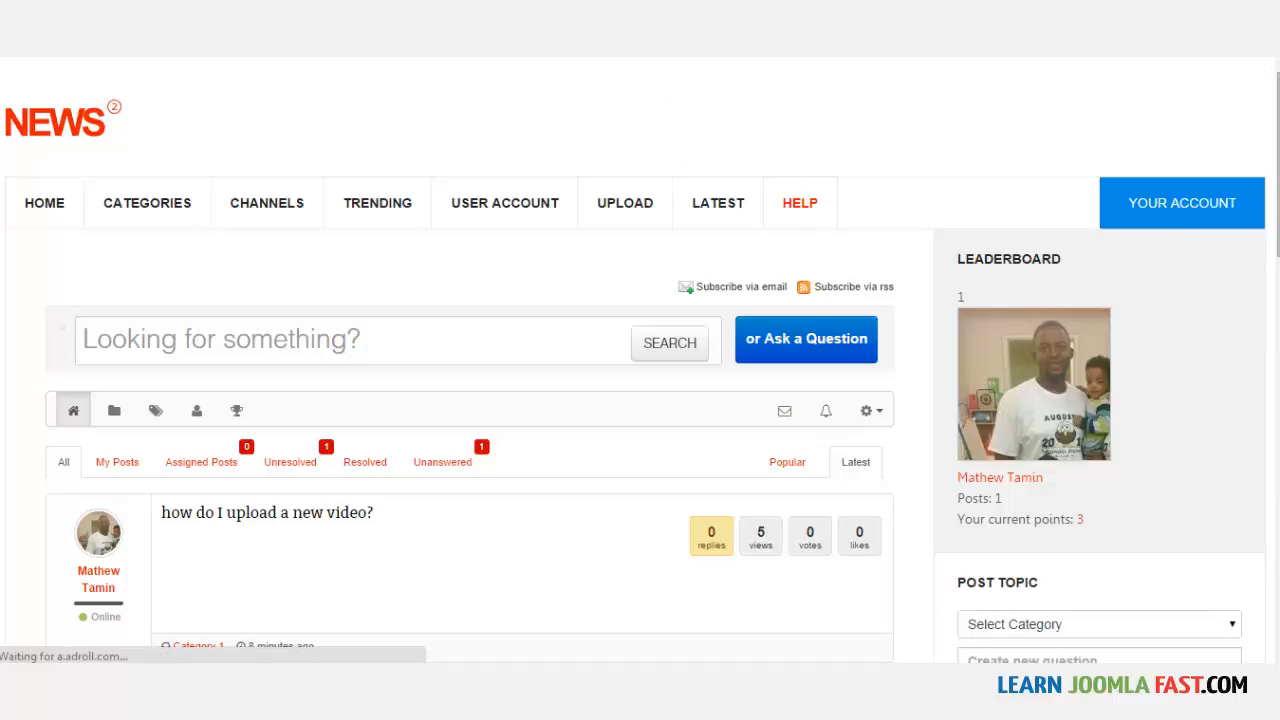
pyautogui.scroll(-2, 640, 360)
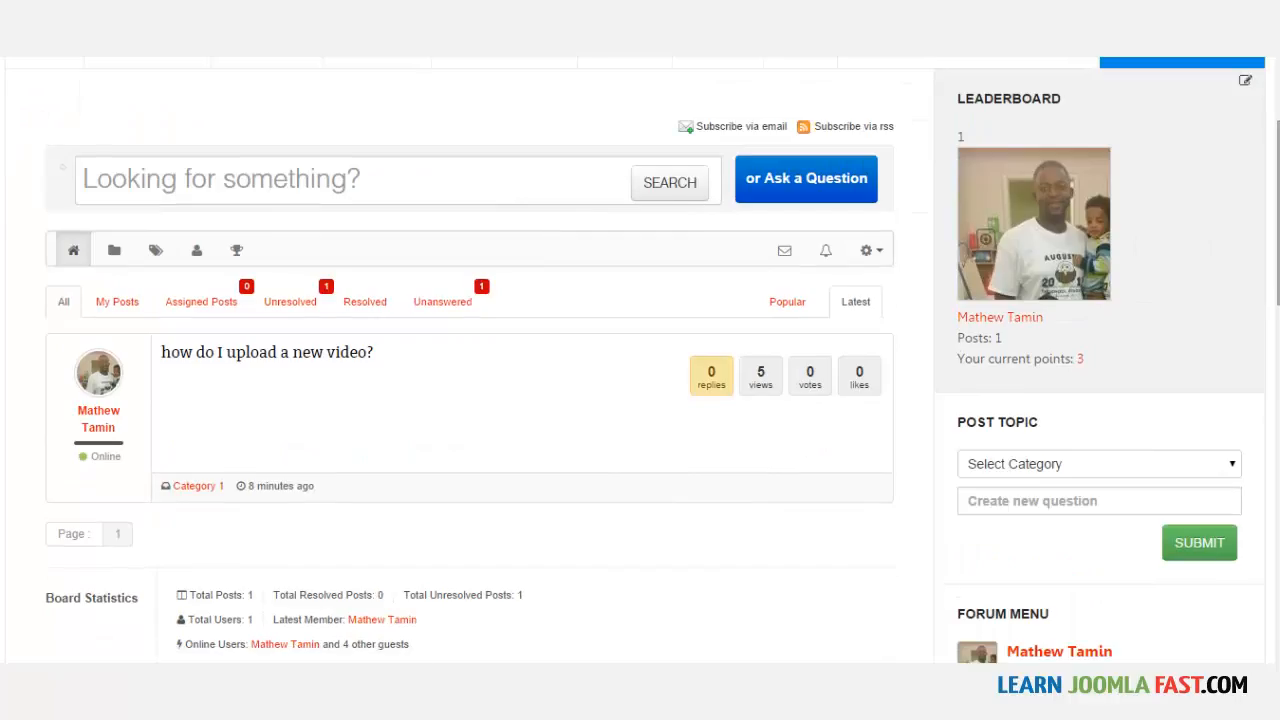
pyautogui.scroll(2, 1200, 243)
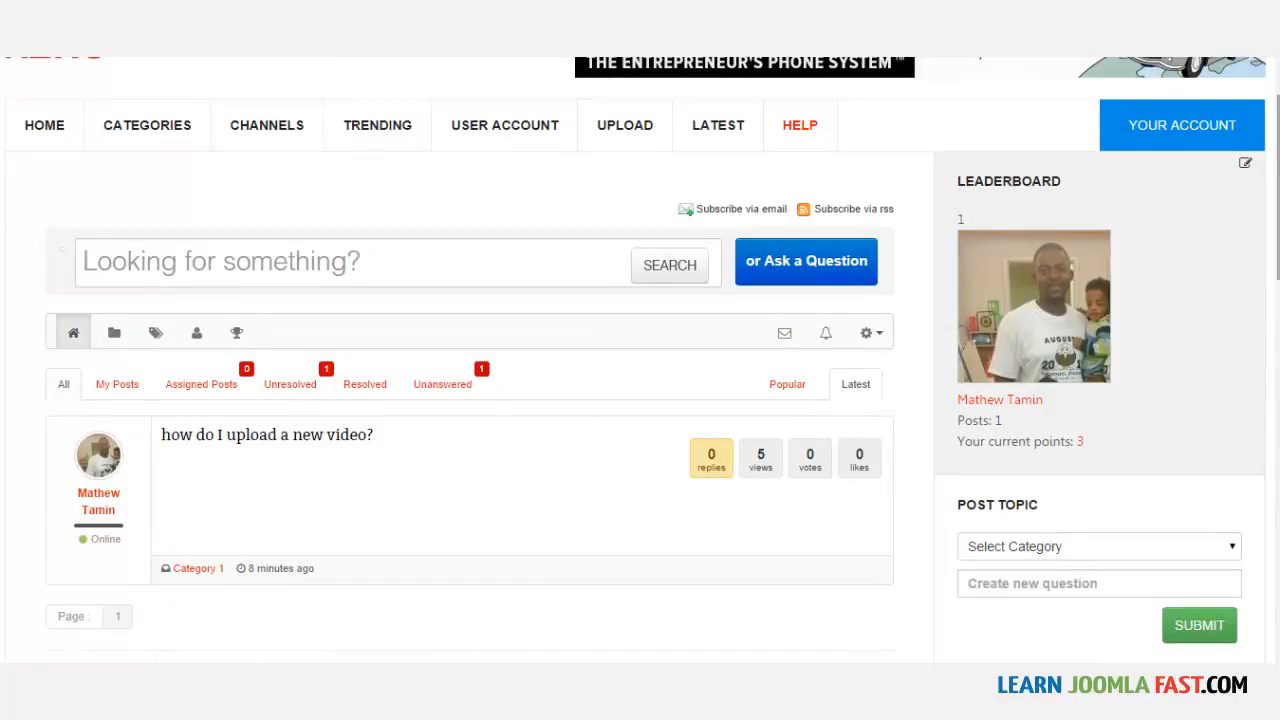
pyautogui.scroll(-3, 1027, 190)
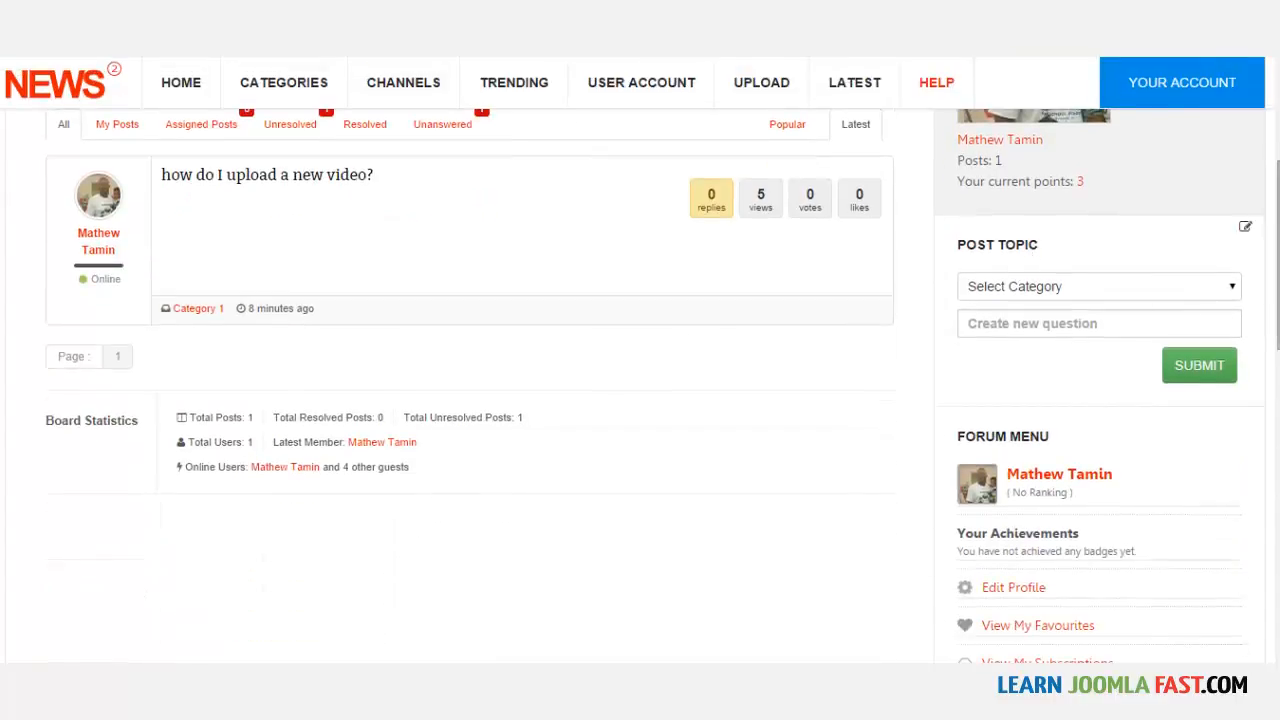
pyautogui.scroll(-3, 1097, 380)
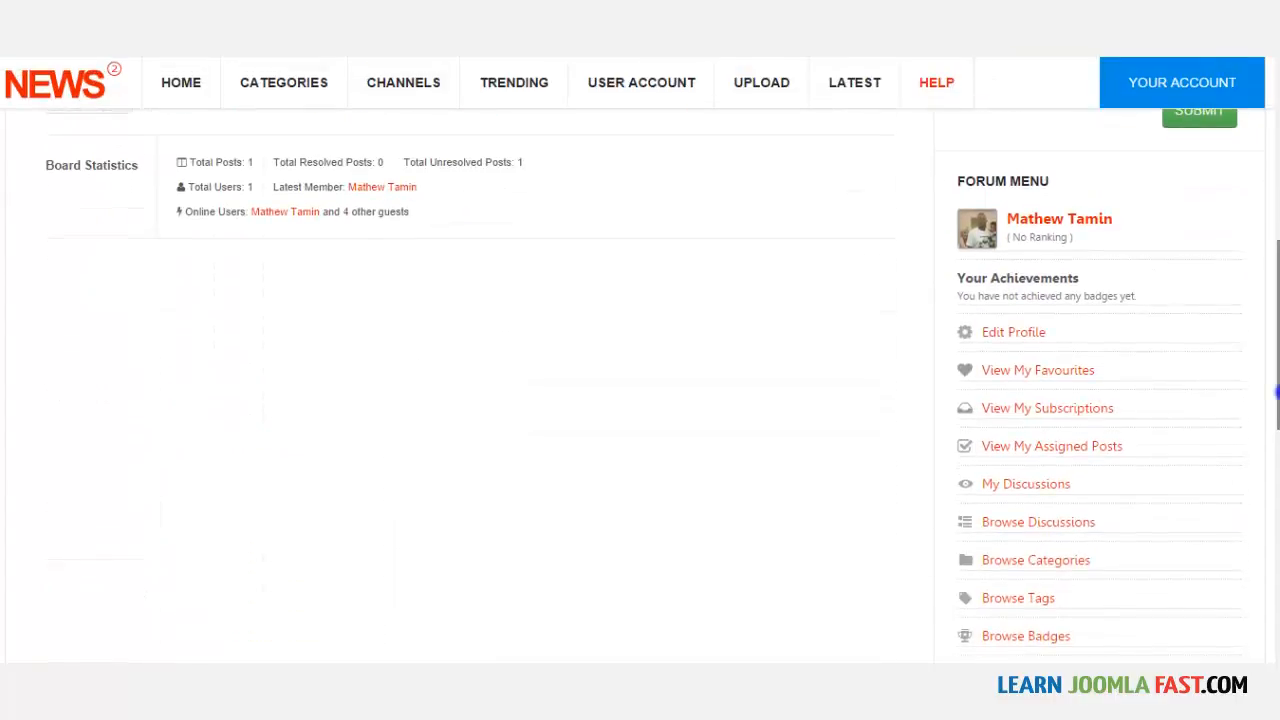
pyautogui.scroll(-6, 1276, 393)
pyautogui.scroll(12, 1276, 393)
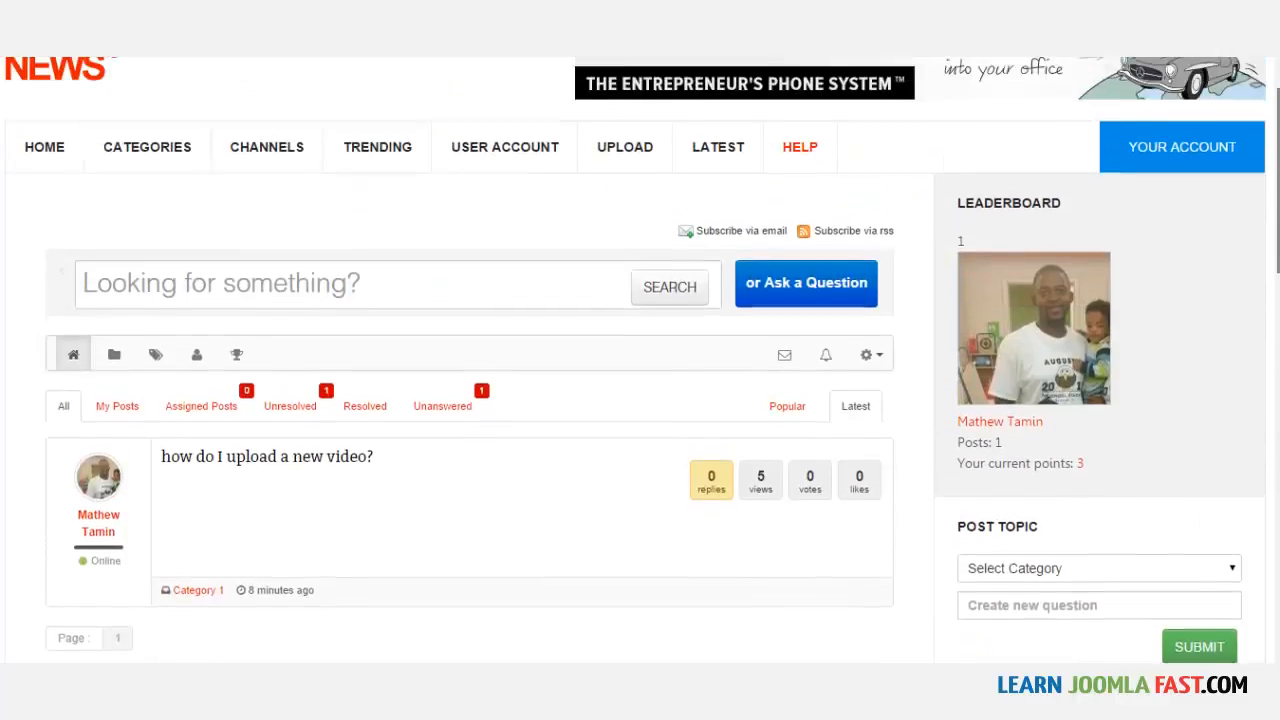
pyautogui.moveTo(1278, 226); pyautogui.dragTo(1278, 208)
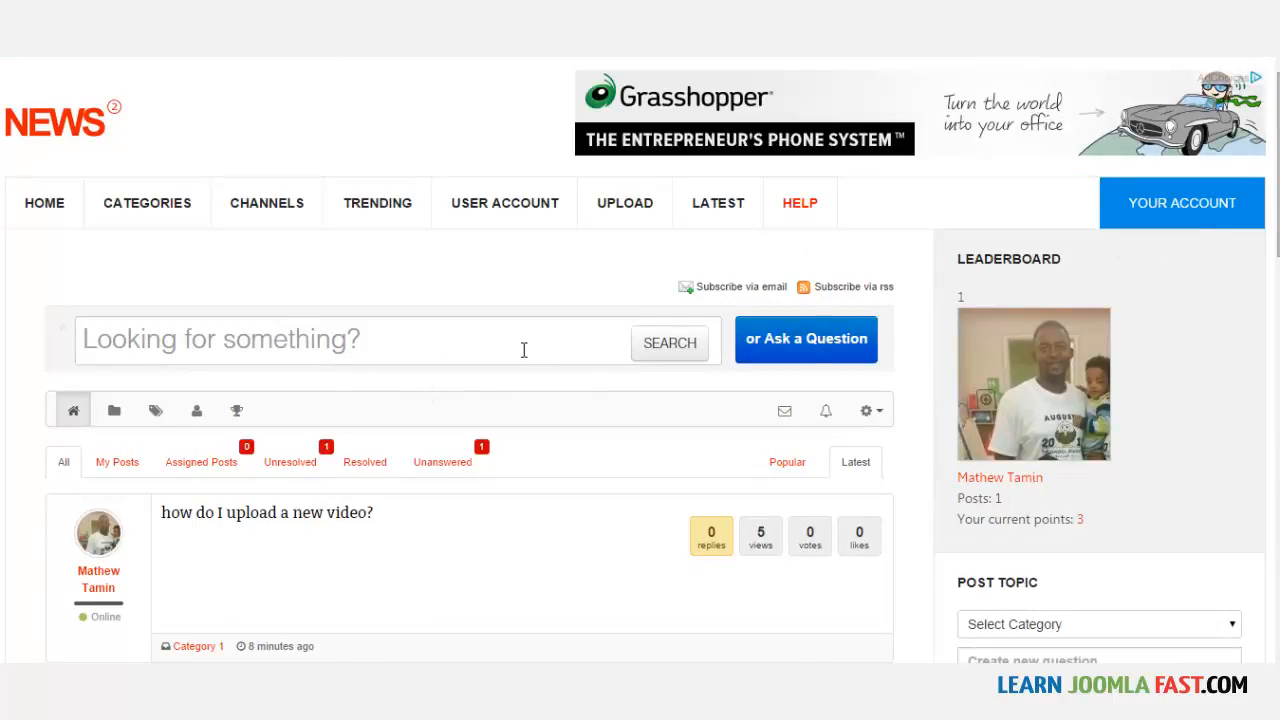
# - Try the Unresolved and Unanswered post filters on the forum page, and return to All
pyautogui.scroll(-4, 560, 400)
pyautogui.scroll(2, 671, 457)
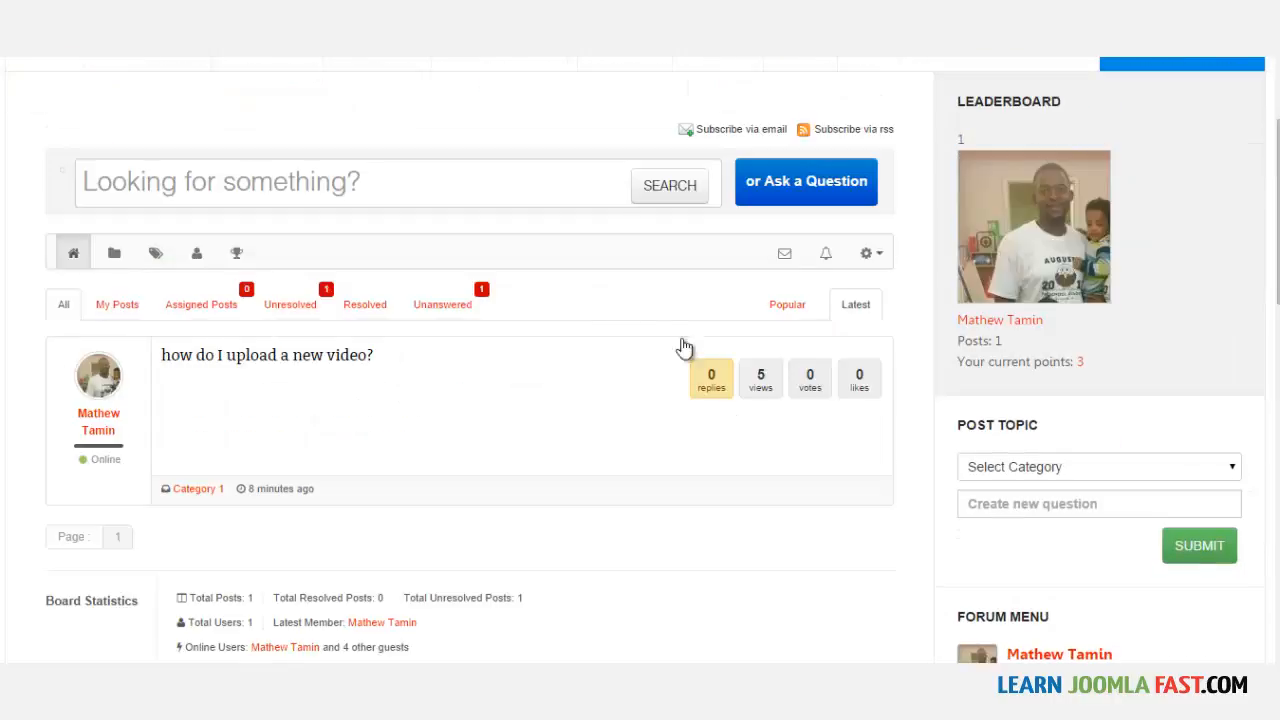
pyautogui.click(299, 309)
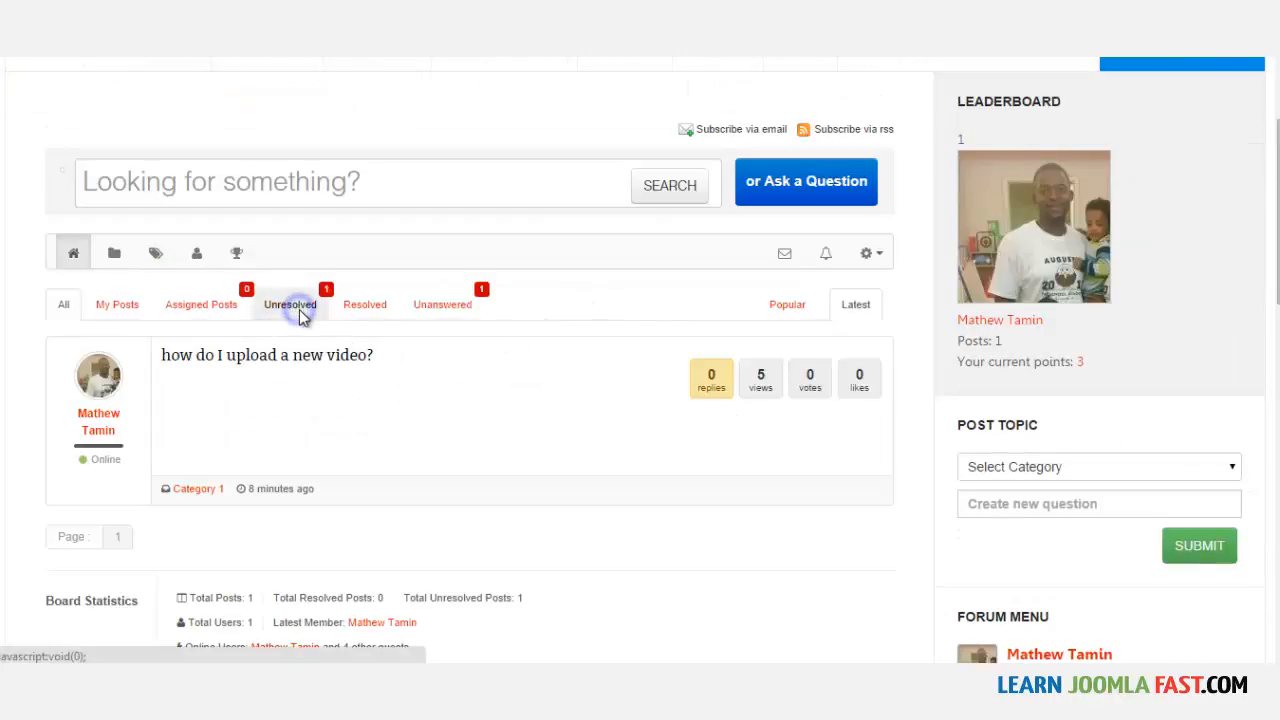
pyautogui.click(465, 304)
pyautogui.click(64, 306)
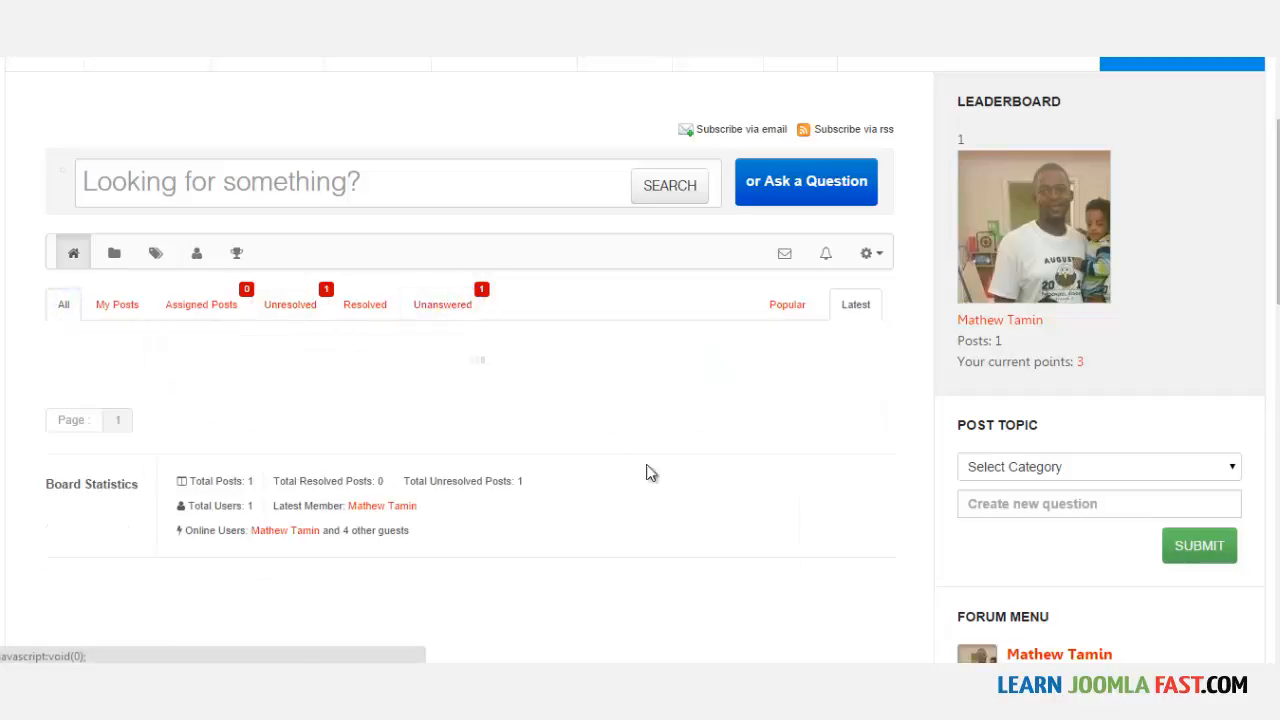